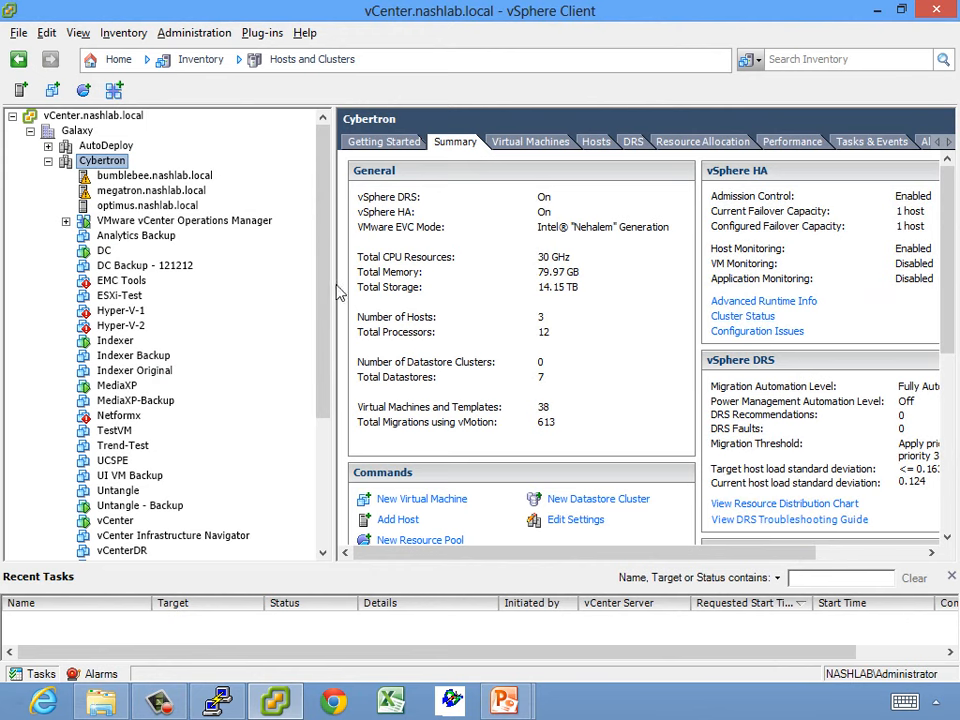
Narrow the inventory tree and open the Cybertron cluster's settings at the vSphere DRS automation options.
left_click_drag(334, 283, 197, 276)
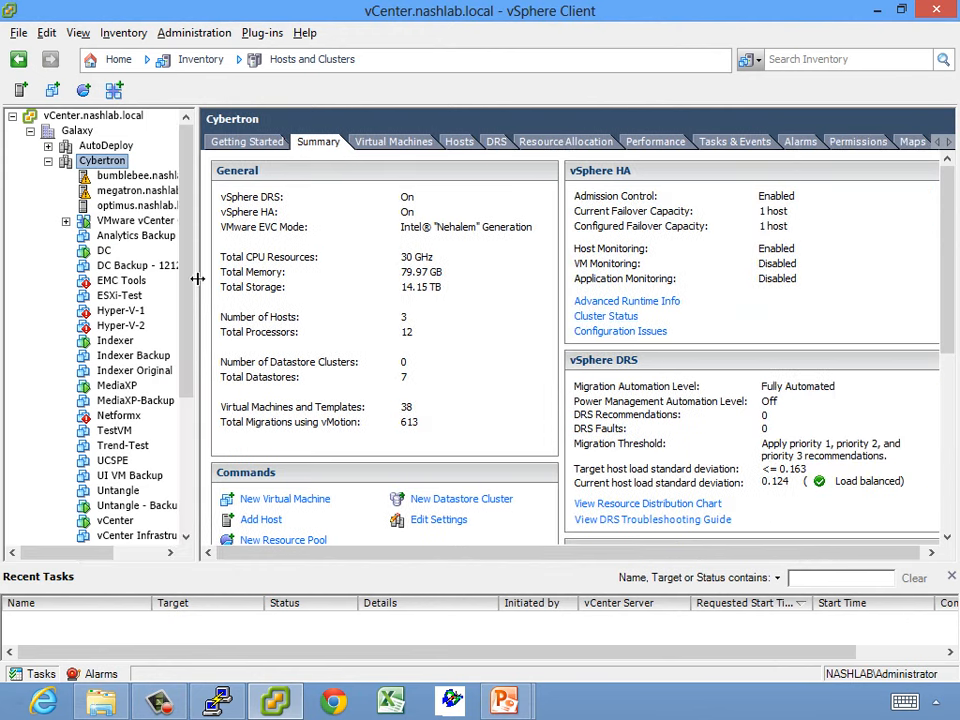
left_click(440, 520)
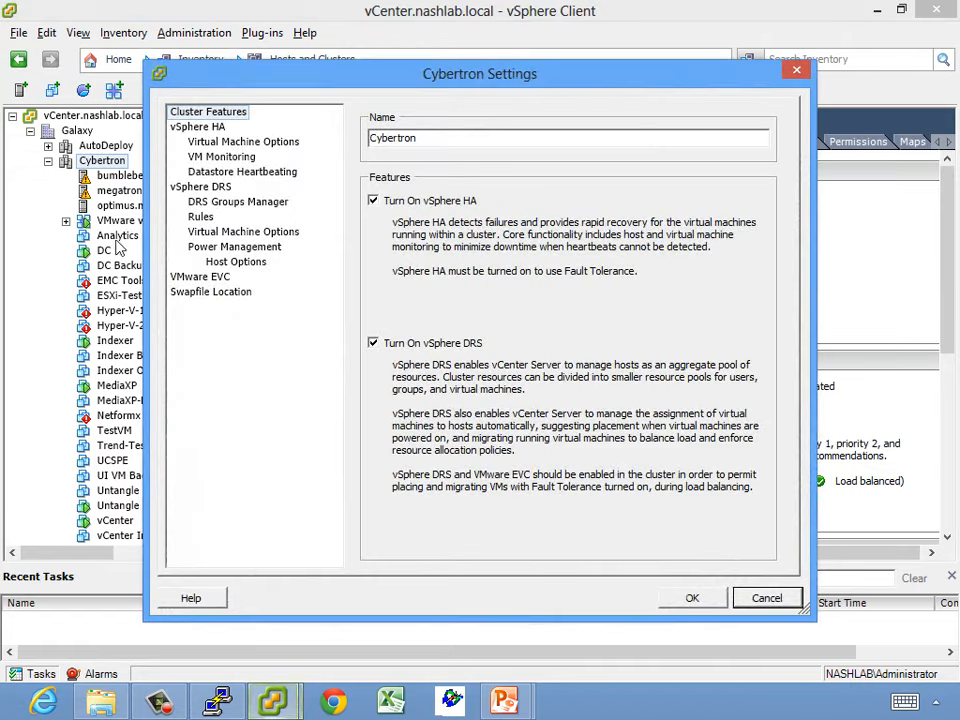
left_click(206, 128)
left_click(200, 187)
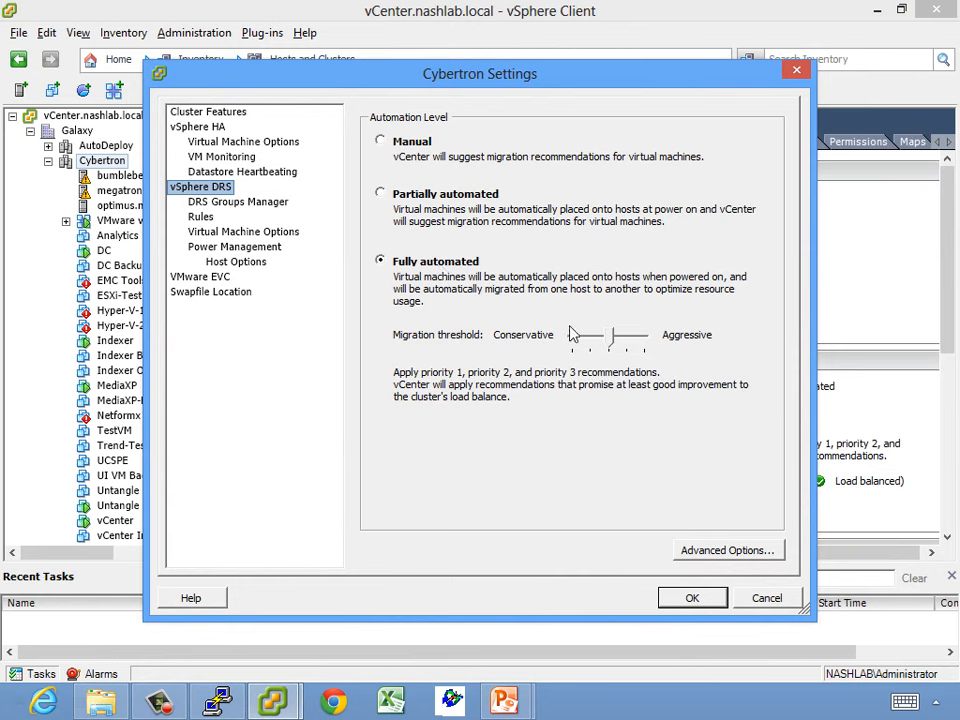
Try the most aggressive and most conservative DRS migration thresholds, restore the priority 1 to 3 level, and inspect the advanced DRS options without changes.
left_click_drag(613, 336, 649, 338)
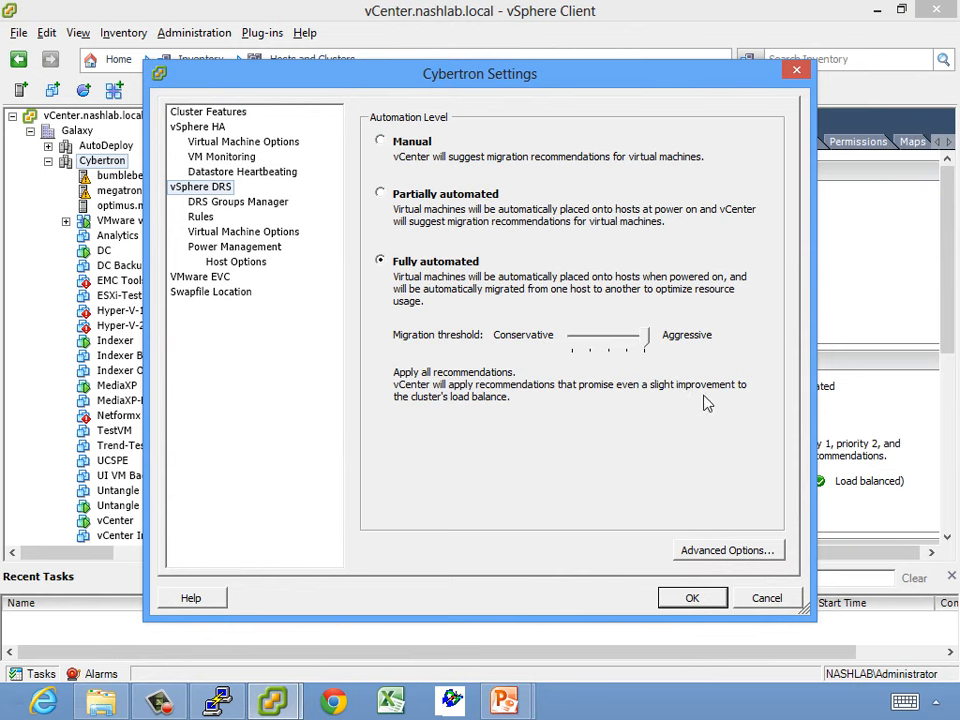
left_click_drag(647, 335, 567, 342)
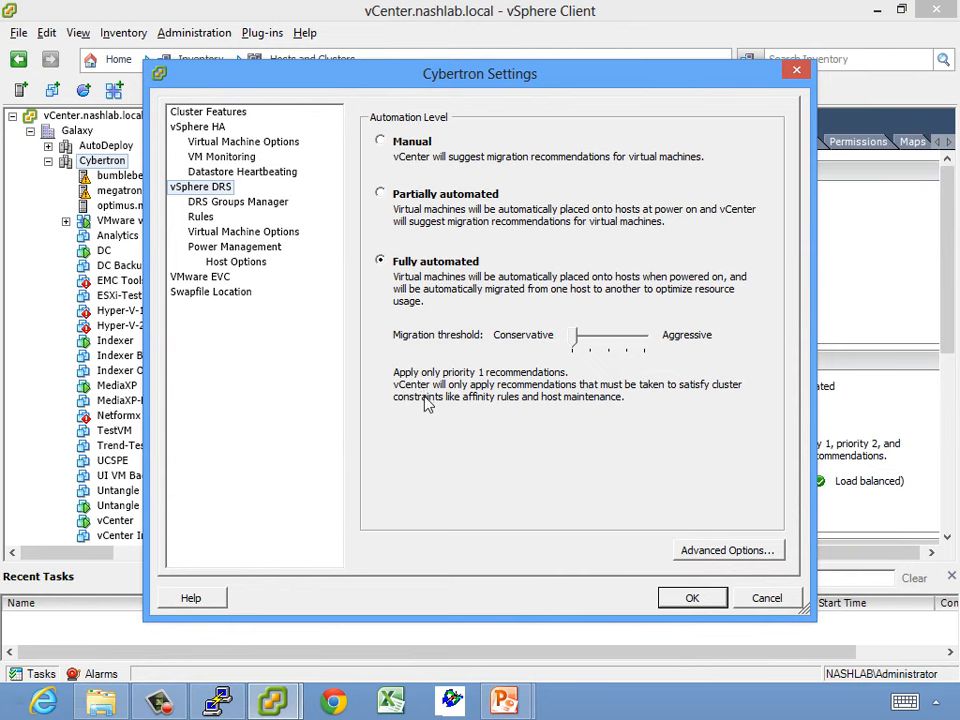
left_click_drag(574, 335, 617, 344)
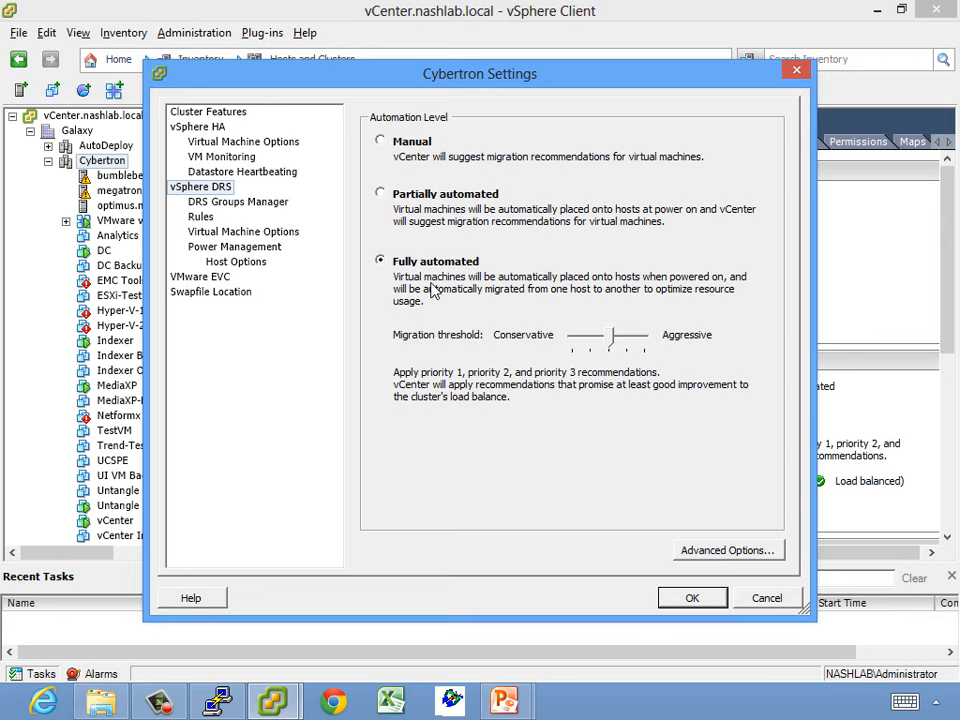
left_click(702, 561)
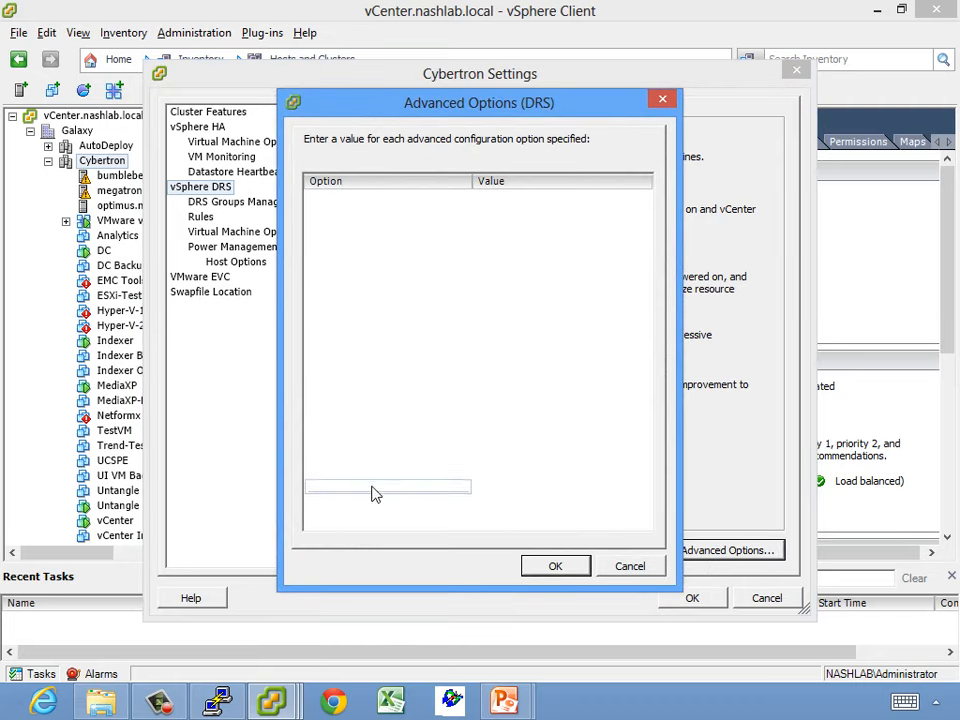
left_click(630, 567)
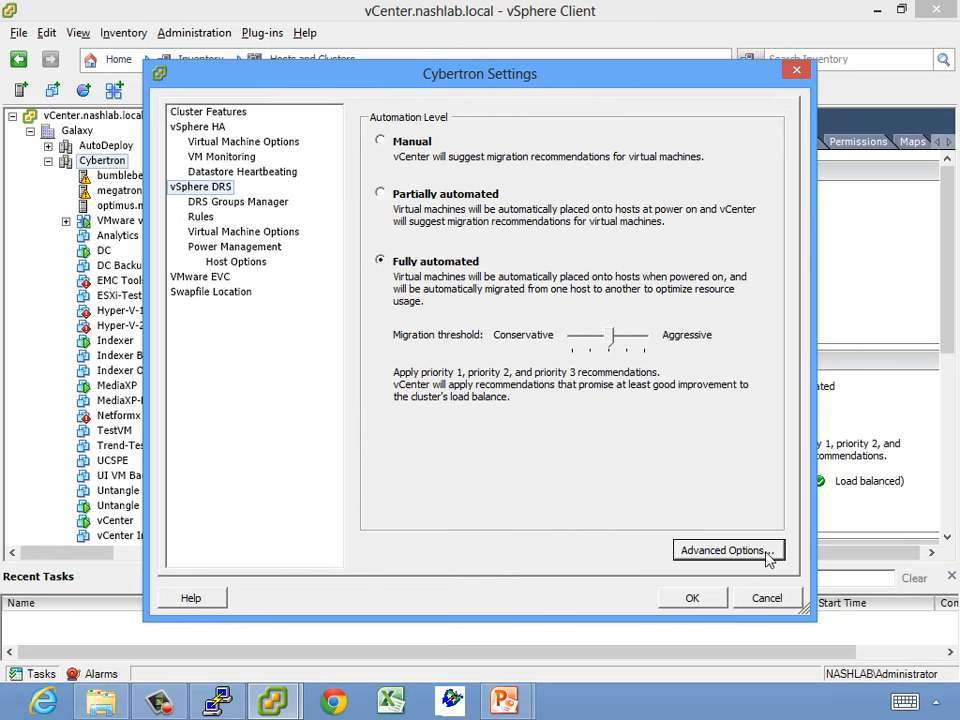
Create a virtual machine DRS group named VCAP_VM_Group containing the seven machines listed from Analytics Backup through Win2K8 HotAdd.
left_click(268, 205)
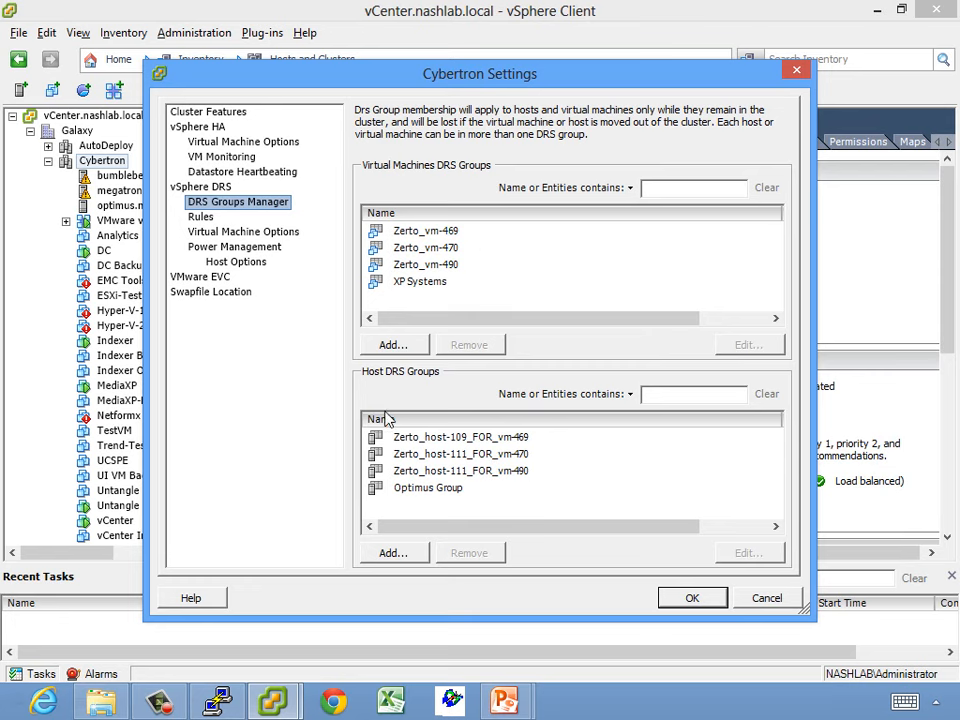
left_click(391, 344)
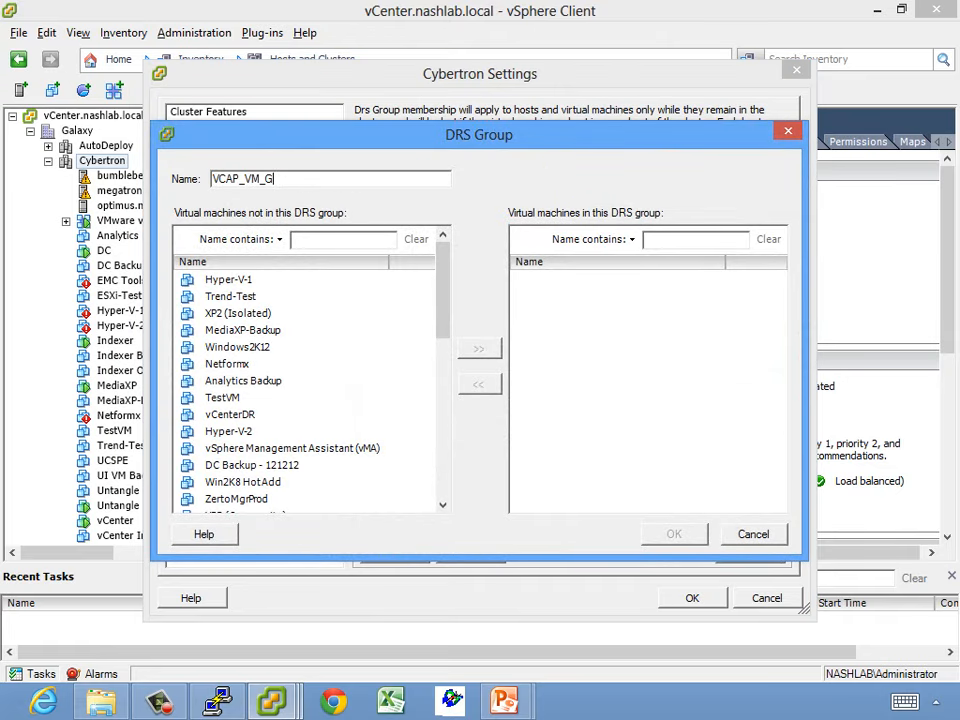
left_click(229, 380)
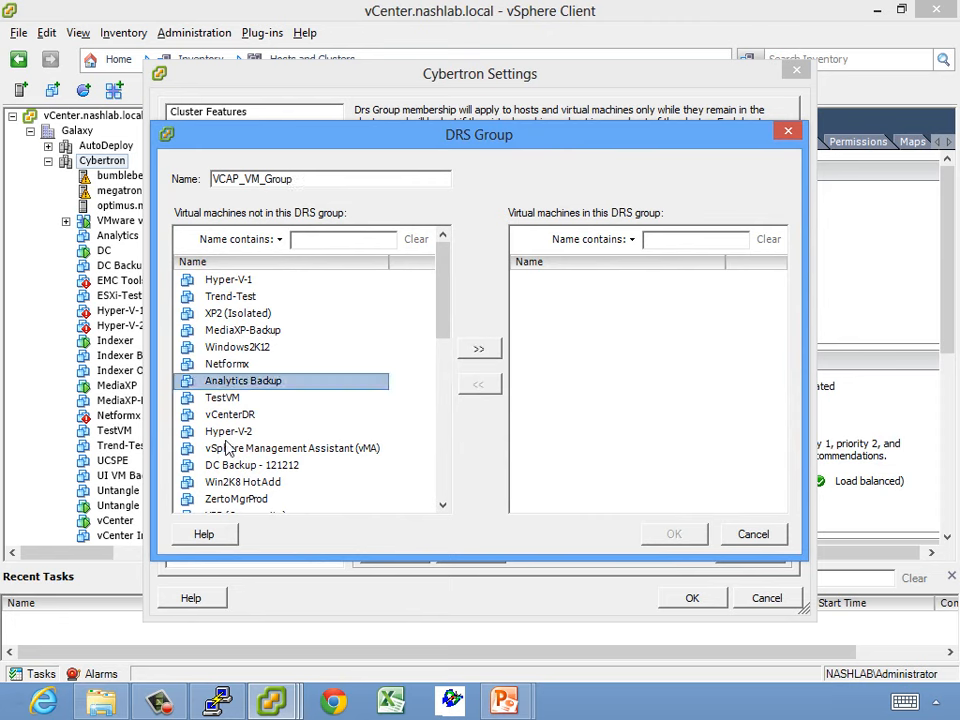
left_click(229, 482, "shift")
left_click(478, 350)
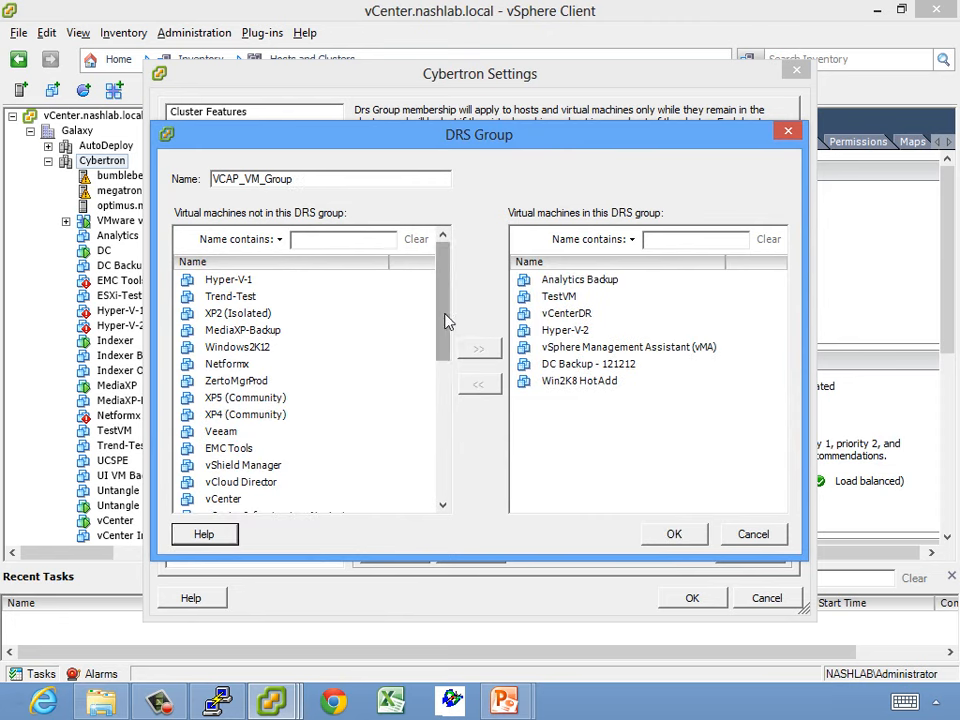
left_click_drag(446, 321, 446, 467)
left_click(672, 534)
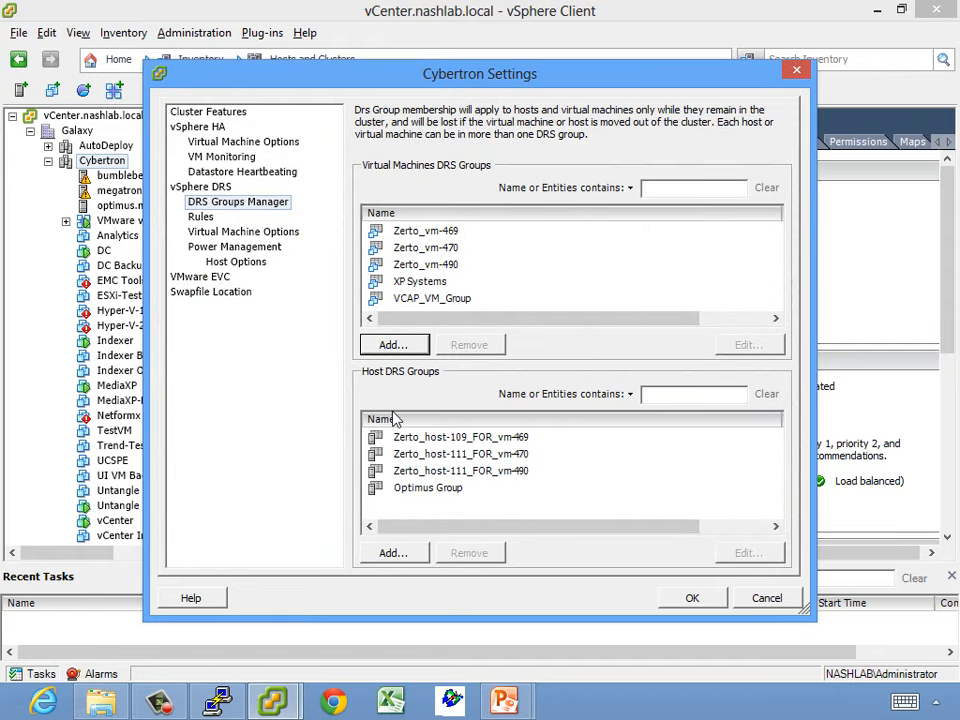
Create a host DRS group named VCAP_Host_Group containing optimus.nashlab.local and megatron.nashlab.local.
left_click(393, 558)
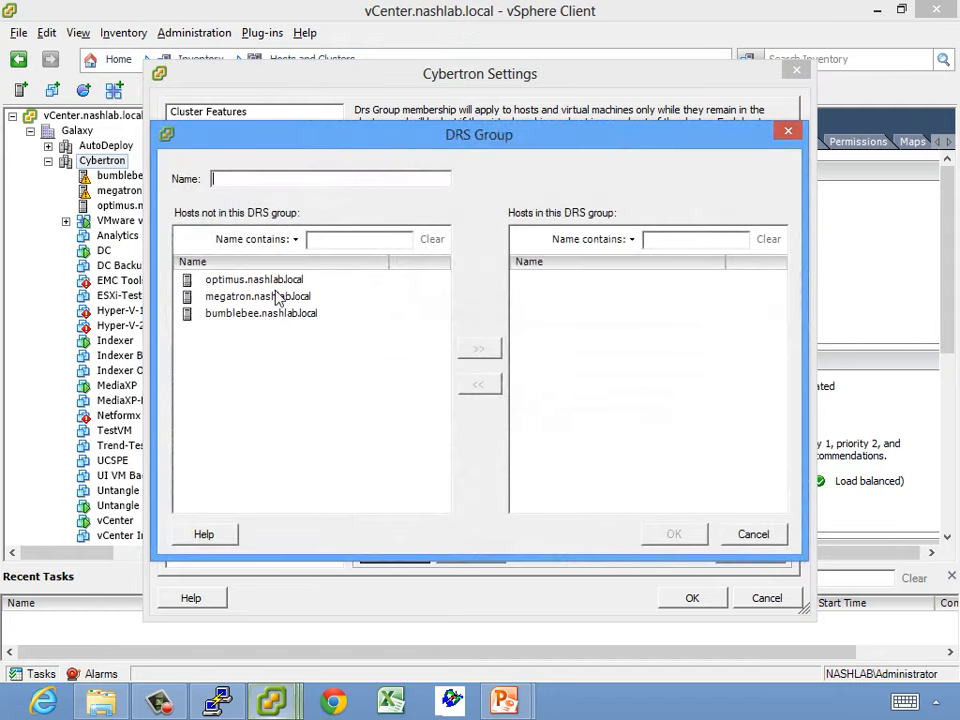
type("VCAP_Host_Group")
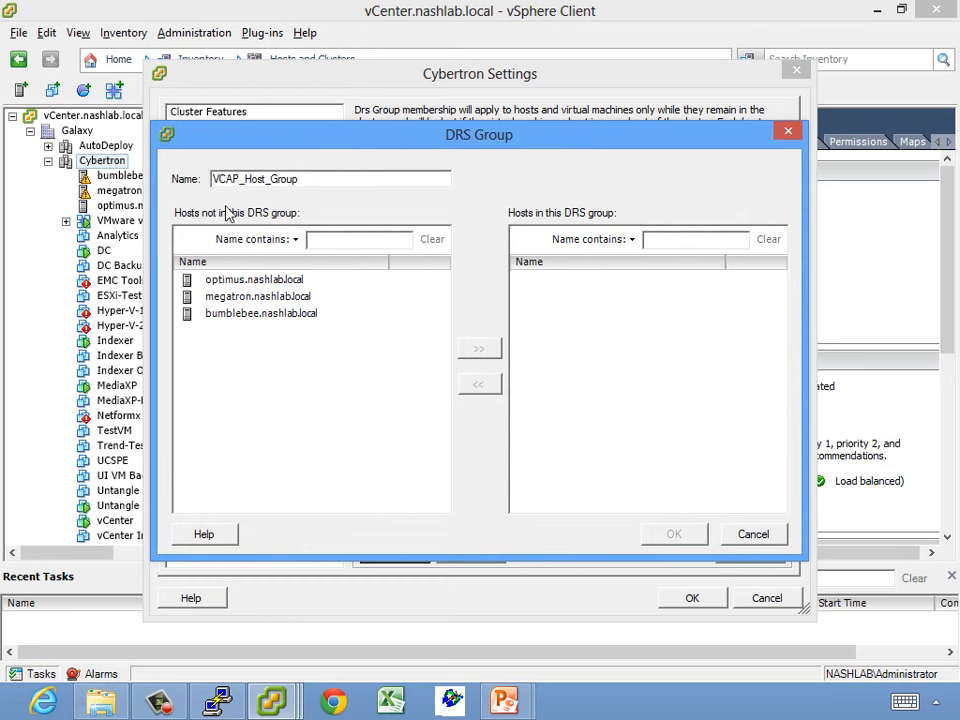
left_click(255, 280)
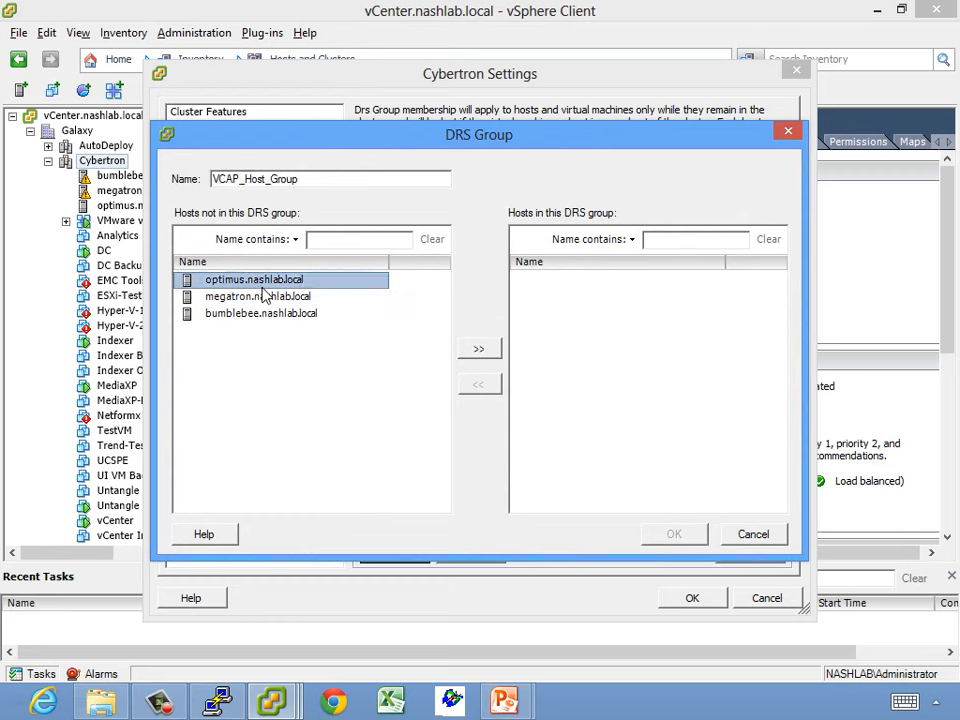
left_click(262, 297, "ctrl")
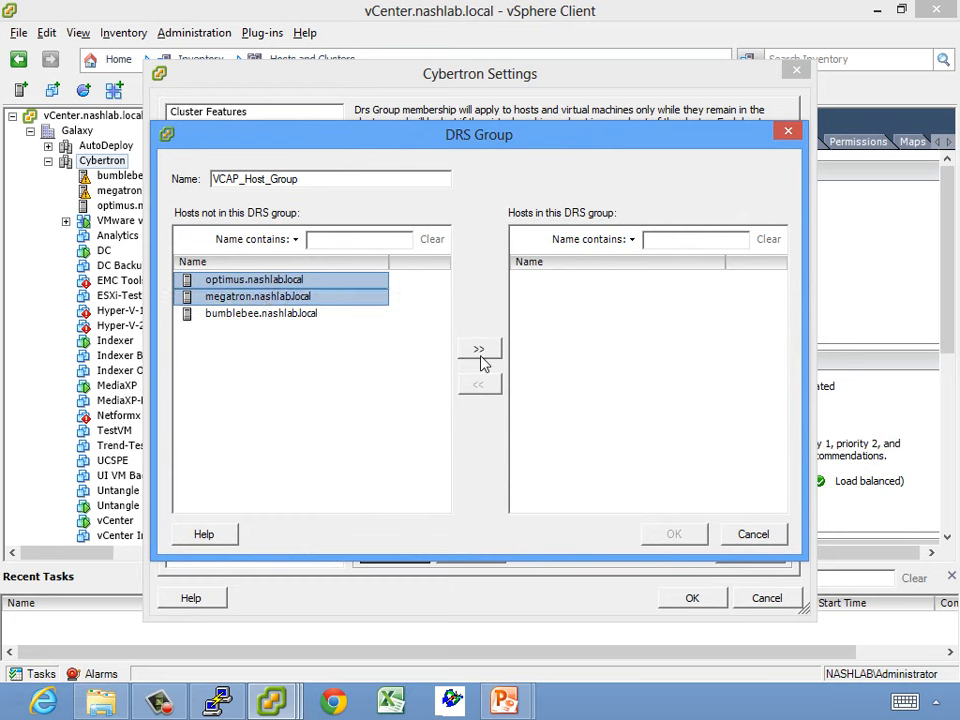
left_click(480, 350)
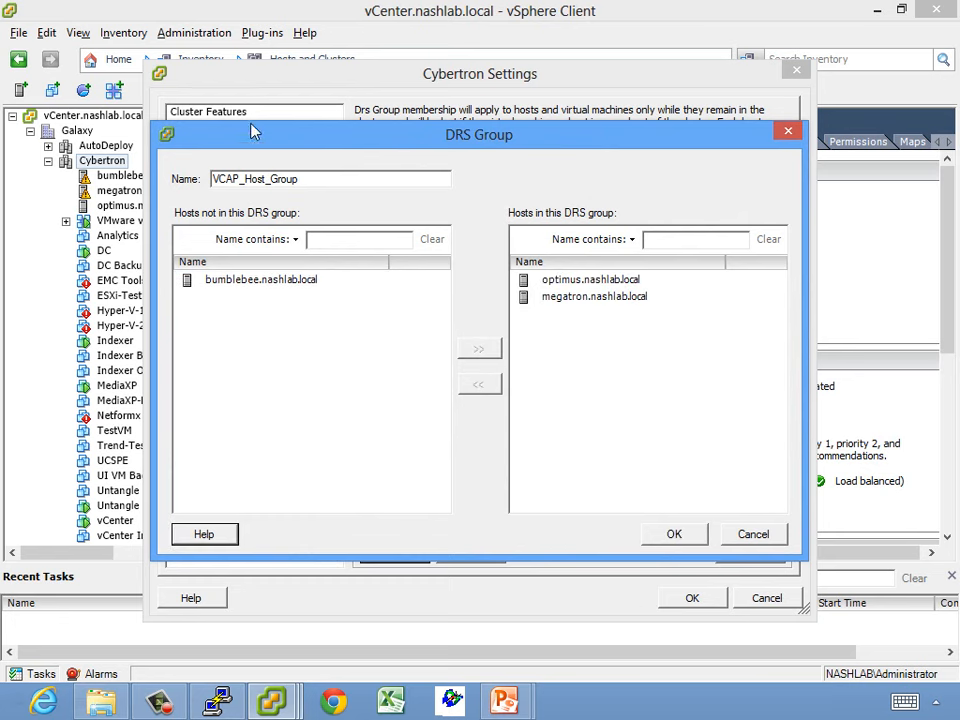
left_click(676, 535)
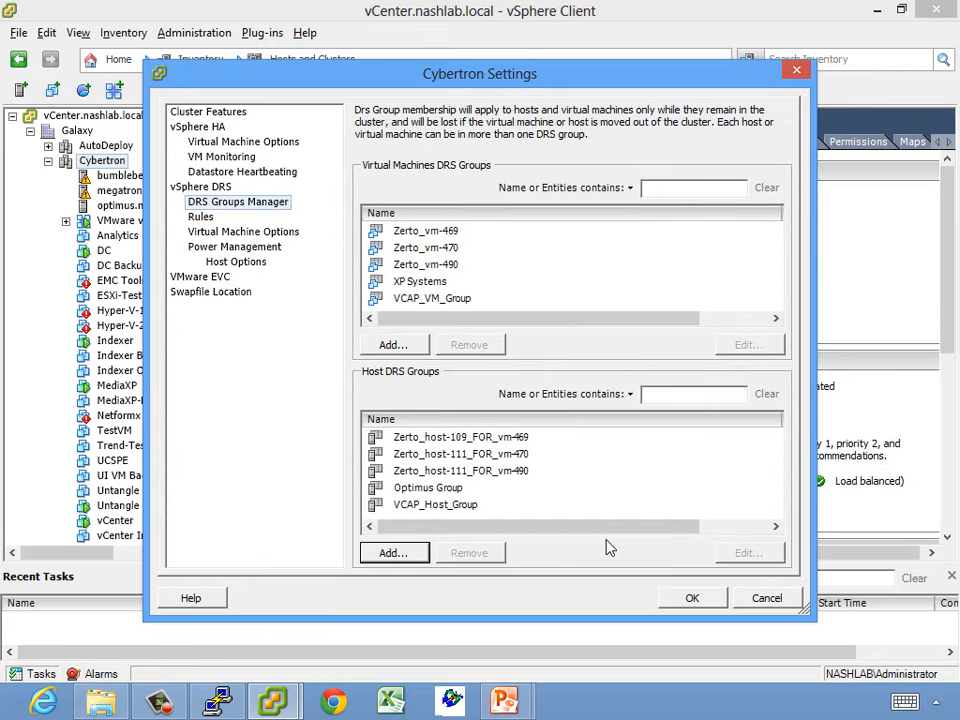
Start a new DRS rule named VCAP_Demo_Rule and review the DRS groups available within it.
left_click(200, 216)
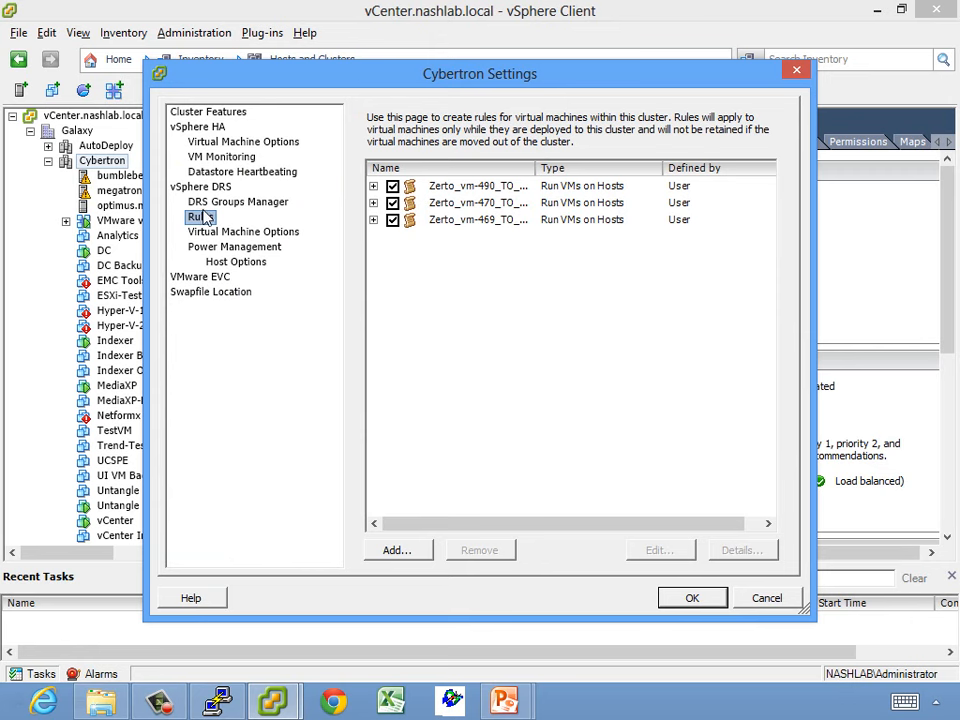
left_click(403, 552)
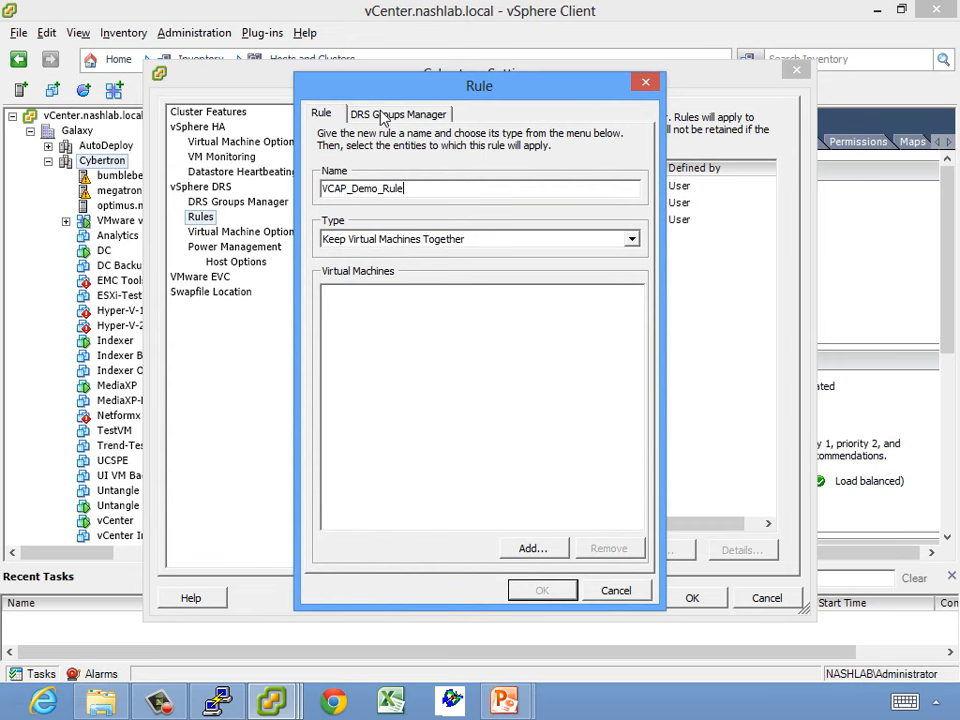
left_click(388, 114)
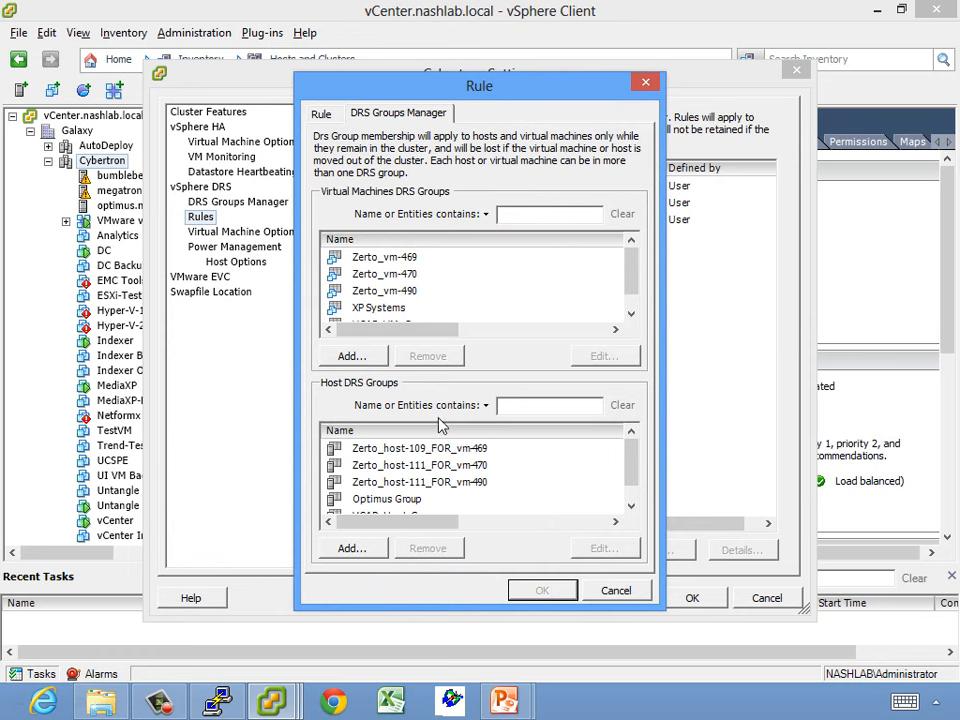
left_click(321, 116)
Try the Keep Virtual Machines Together rule type and view its virtual machine list without adding any machine.
left_click(510, 240)
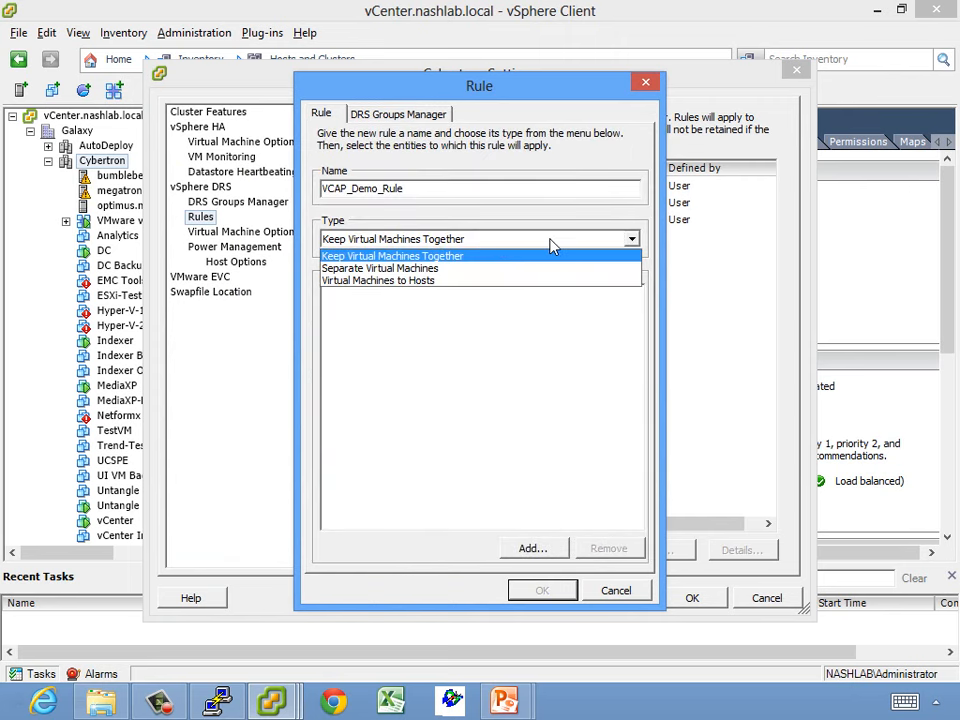
left_click(526, 257)
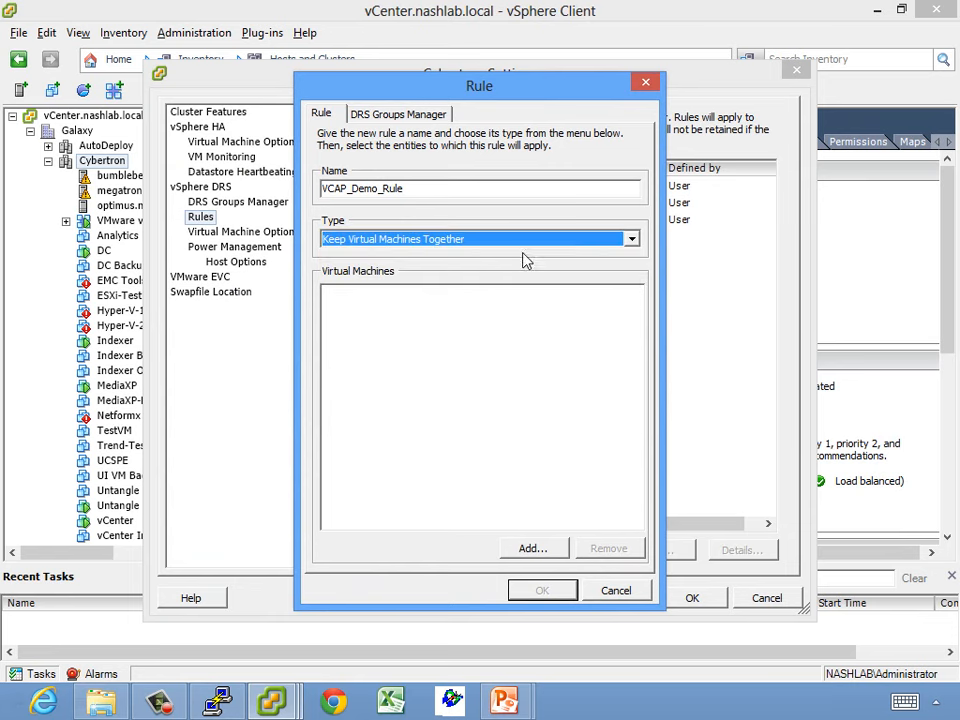
left_click(524, 548)
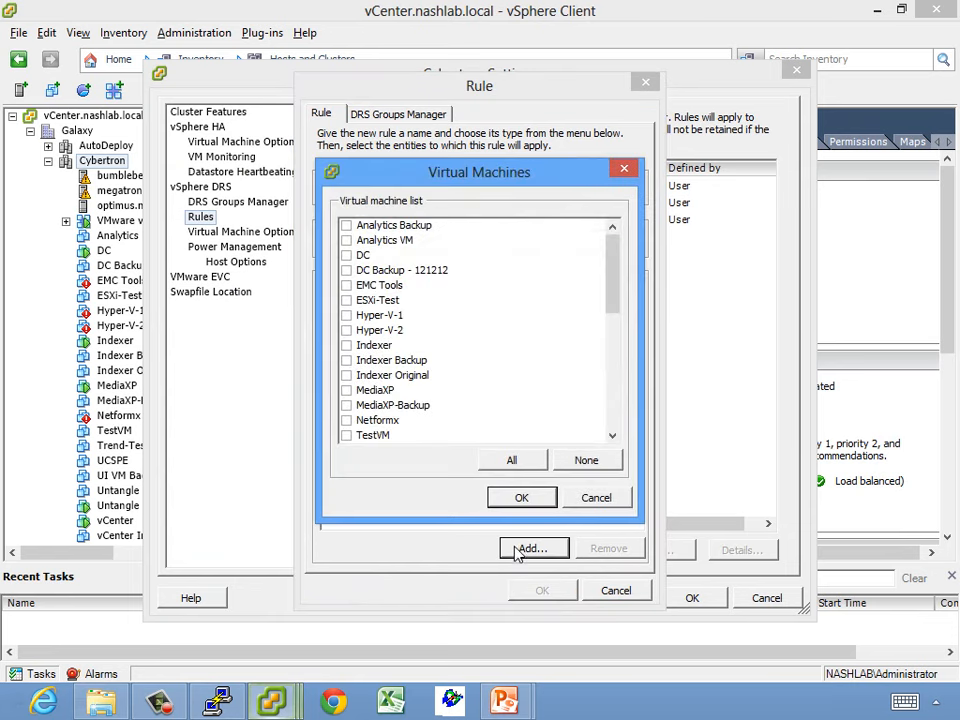
left_click(576, 498)
left_click(431, 243)
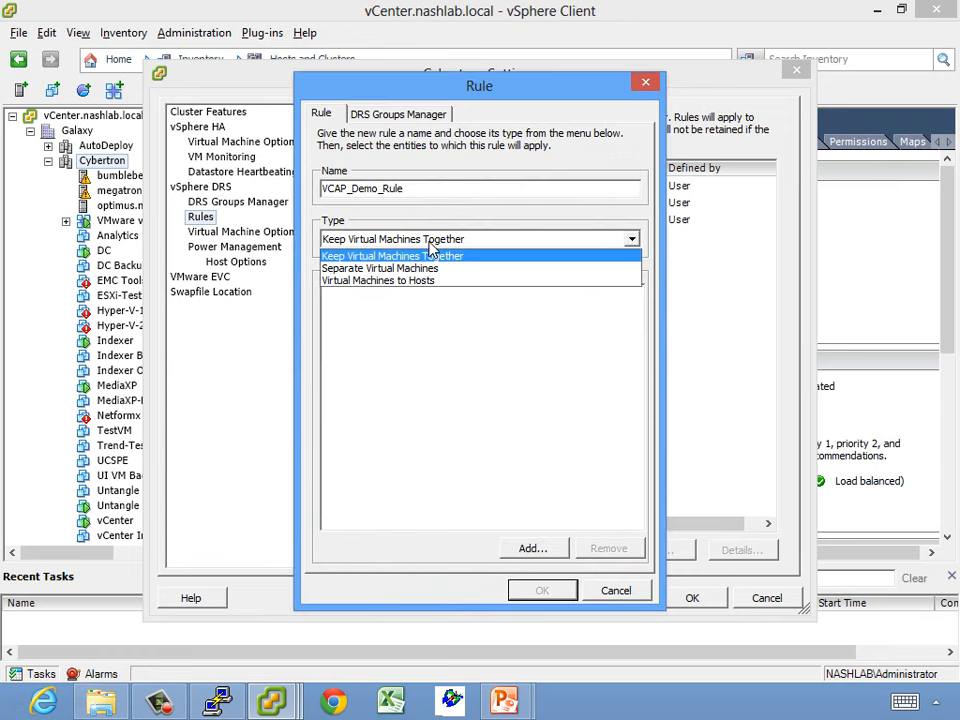
left_click(431, 247)
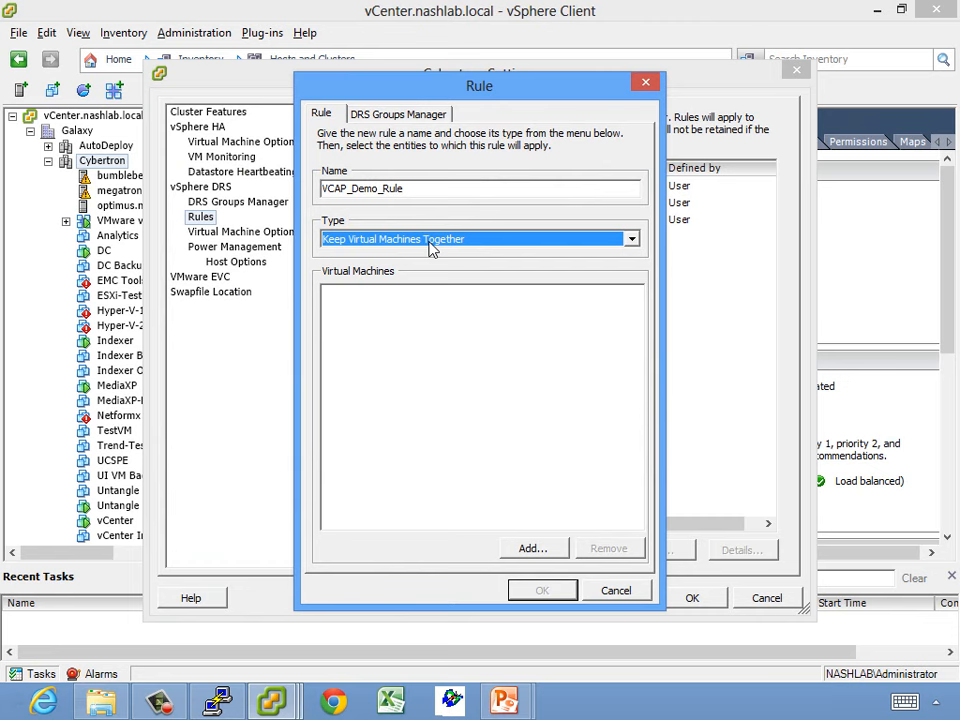
Try the Separate Virtual Machines rule type with EMC Tools and ESXi-Test, cancelling the machine selection.
left_click(431, 247)
left_click(400, 266)
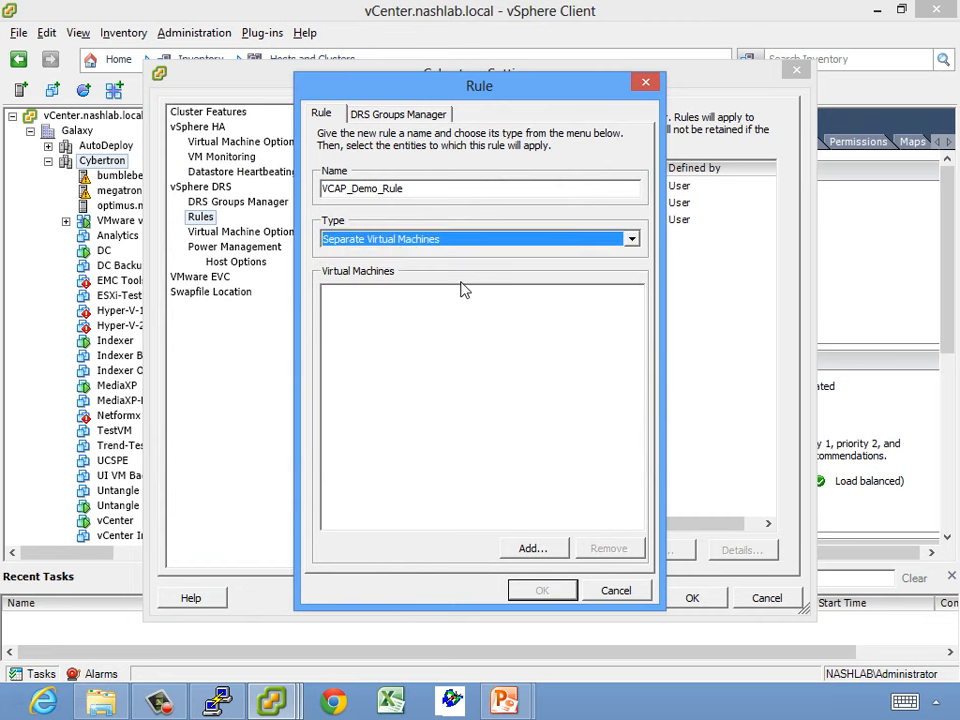
left_click(533, 549)
left_click(358, 286)
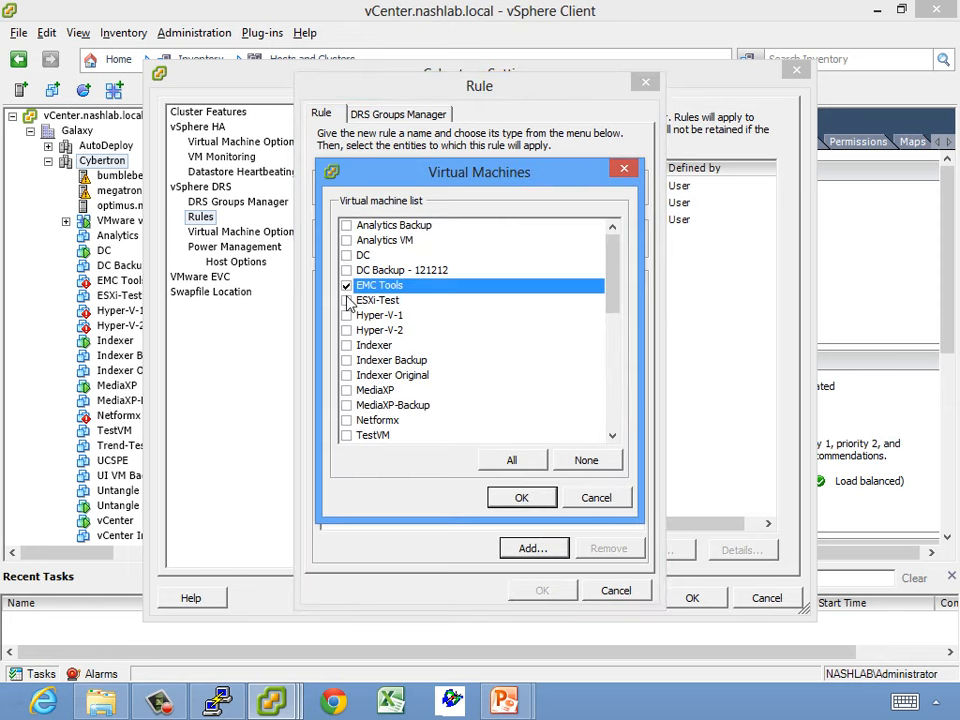
left_click(349, 301)
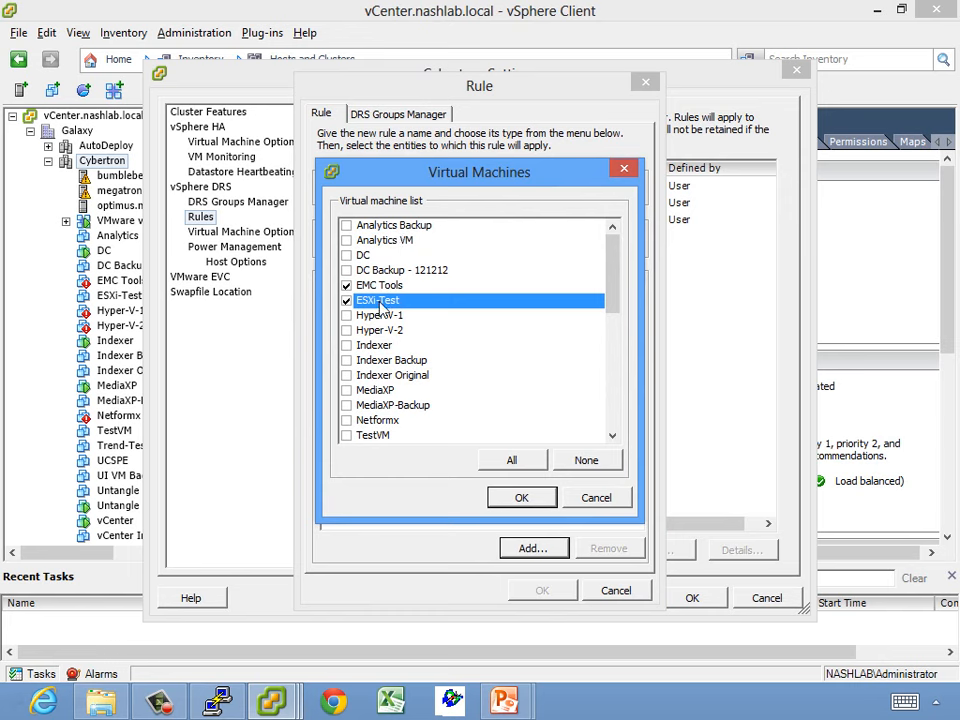
left_click(596, 498)
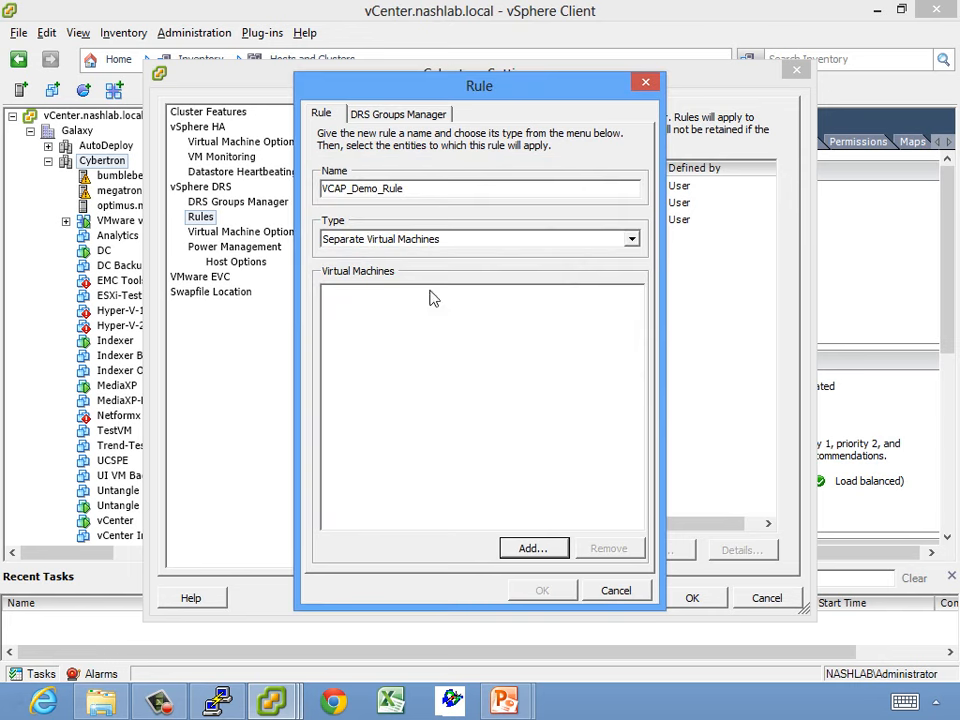
Set VCAP_Demo_Rule's type to Virtual Machines to Hosts and choose VCAP_VM_Group as its cluster VM group.
left_click(405, 241)
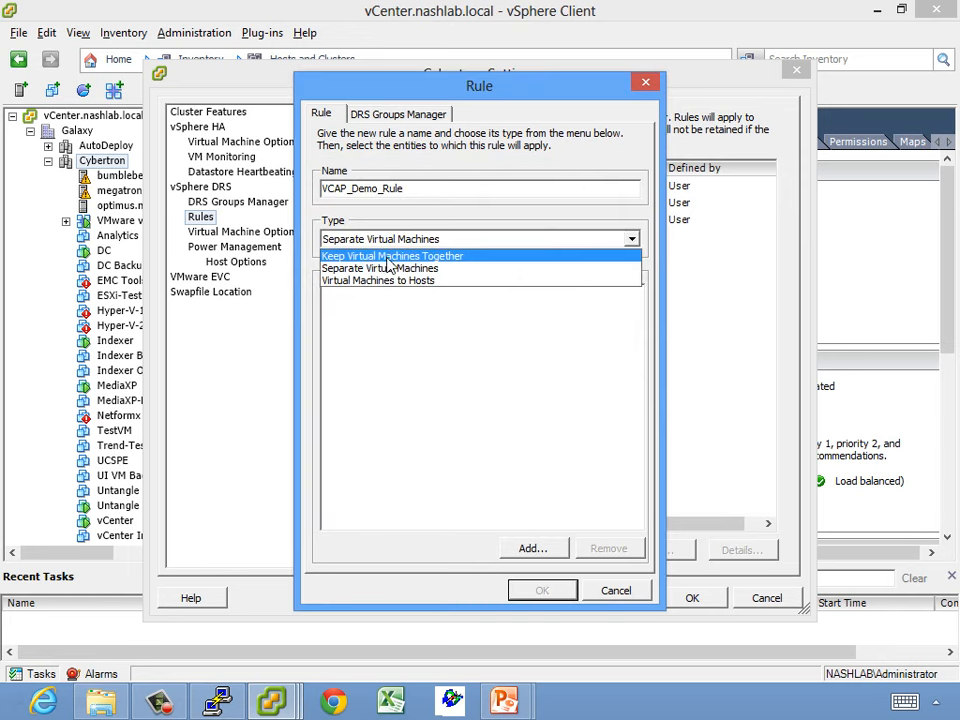
left_click(371, 283)
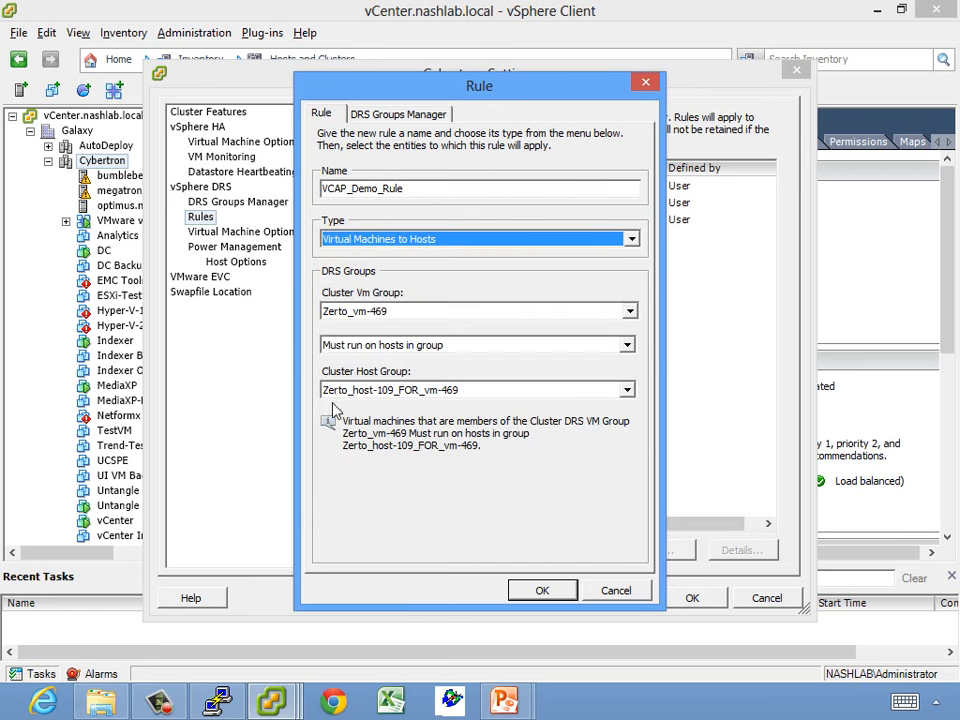
left_click(418, 312)
left_click(468, 308)
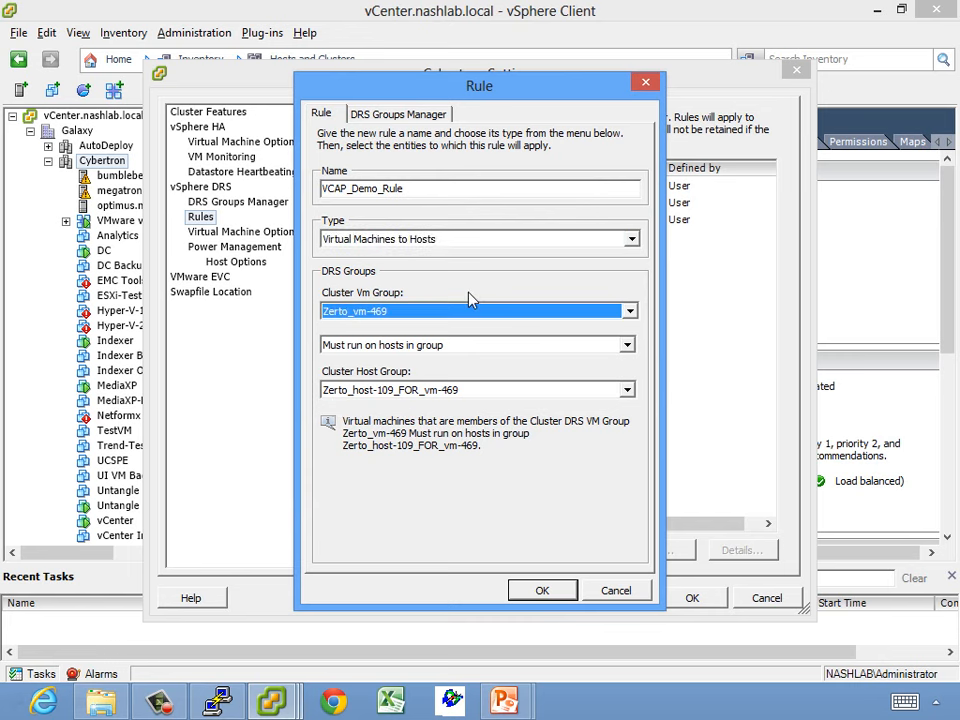
left_click(440, 313)
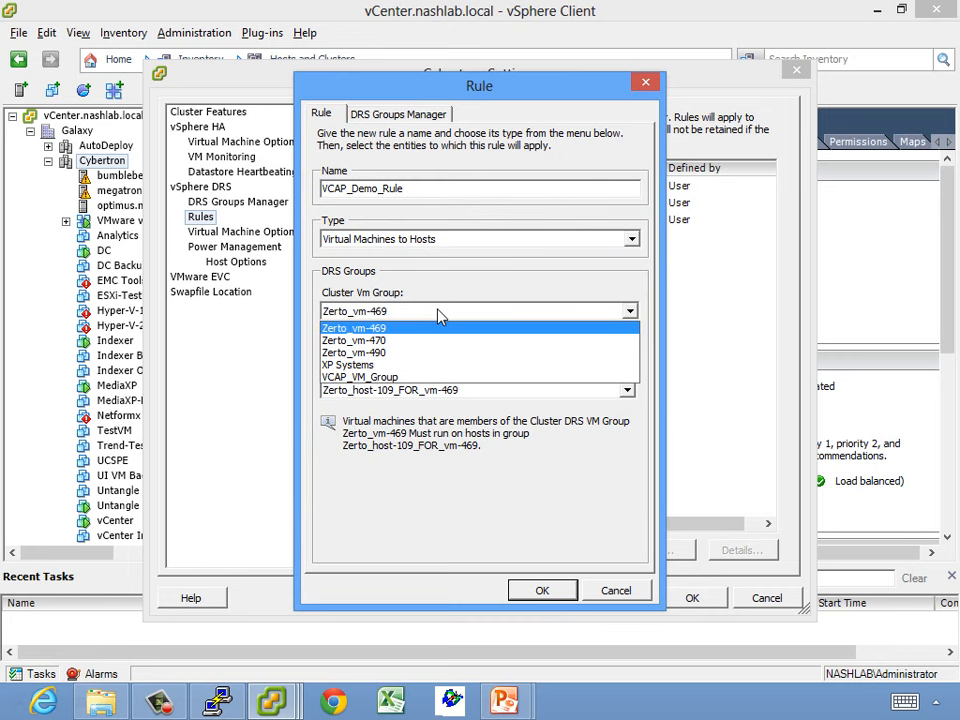
left_click(383, 377)
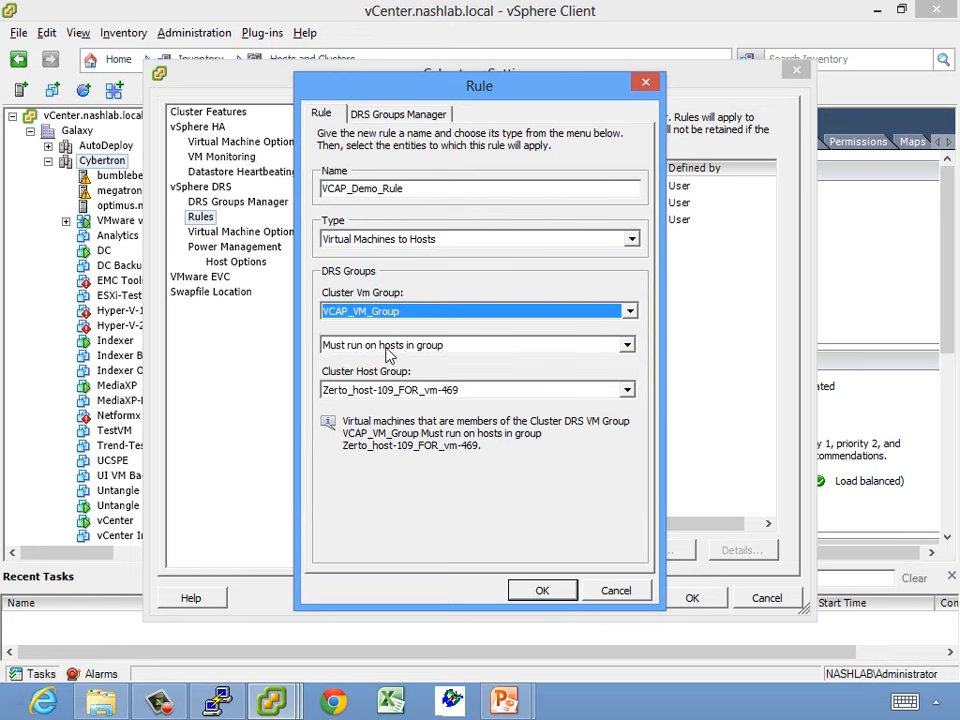
Set the rule to Should run on hosts in group, with Zerto_host-109_FOR_vm-469 as host group, and add the rule.
left_click(391, 356)
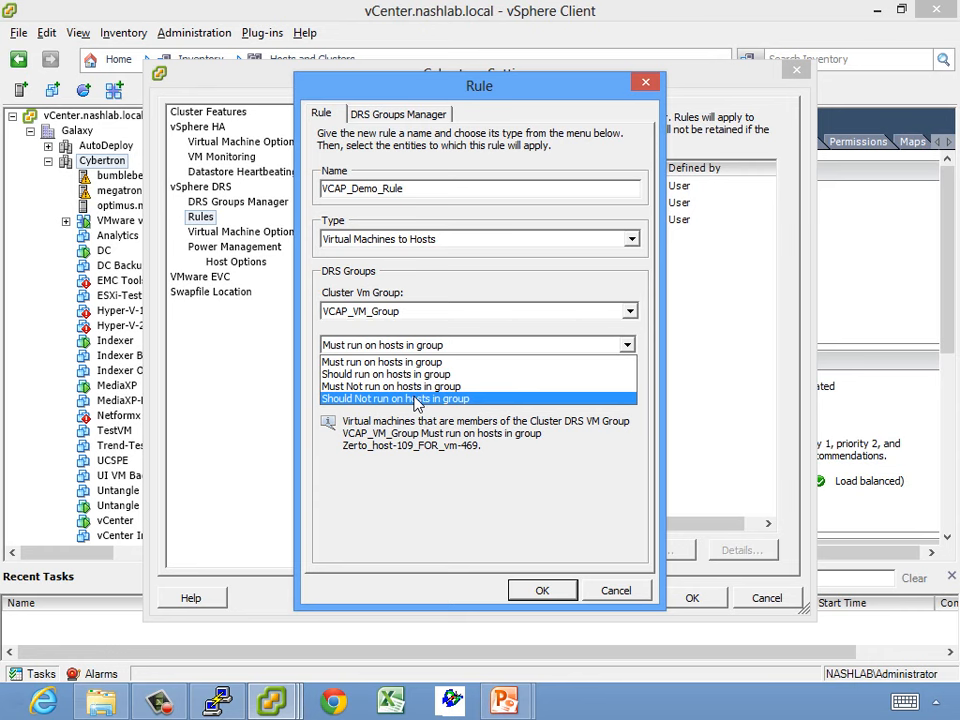
left_click(362, 376)
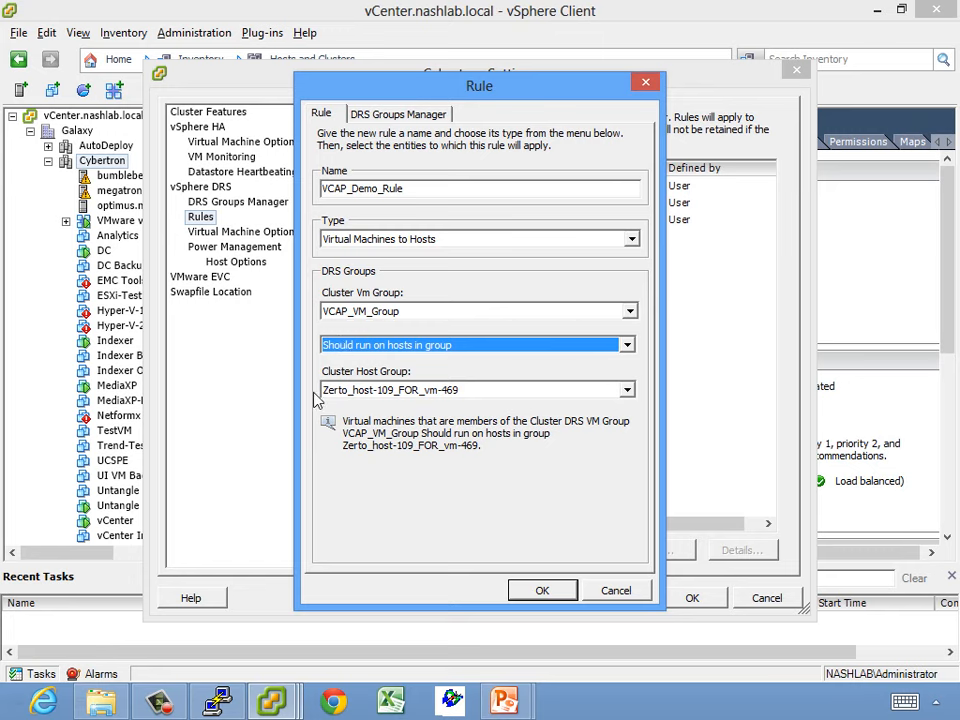
left_click(540, 594)
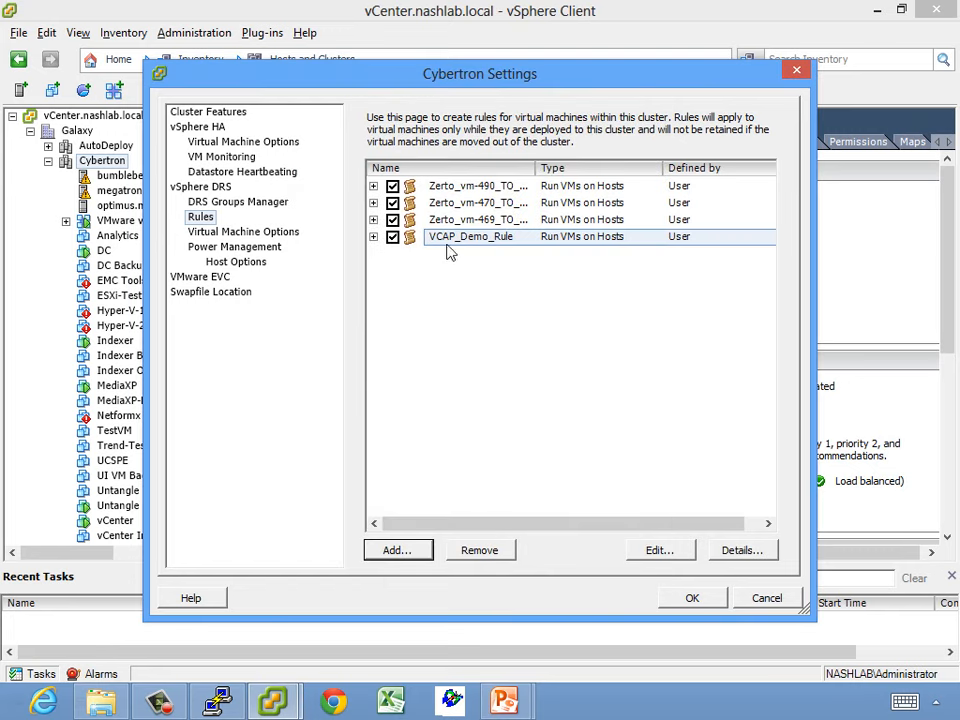
Review VCAP_Demo_Rule's settings and details without editing them, and toggle whether the rule is enabled.
left_click(659, 550)
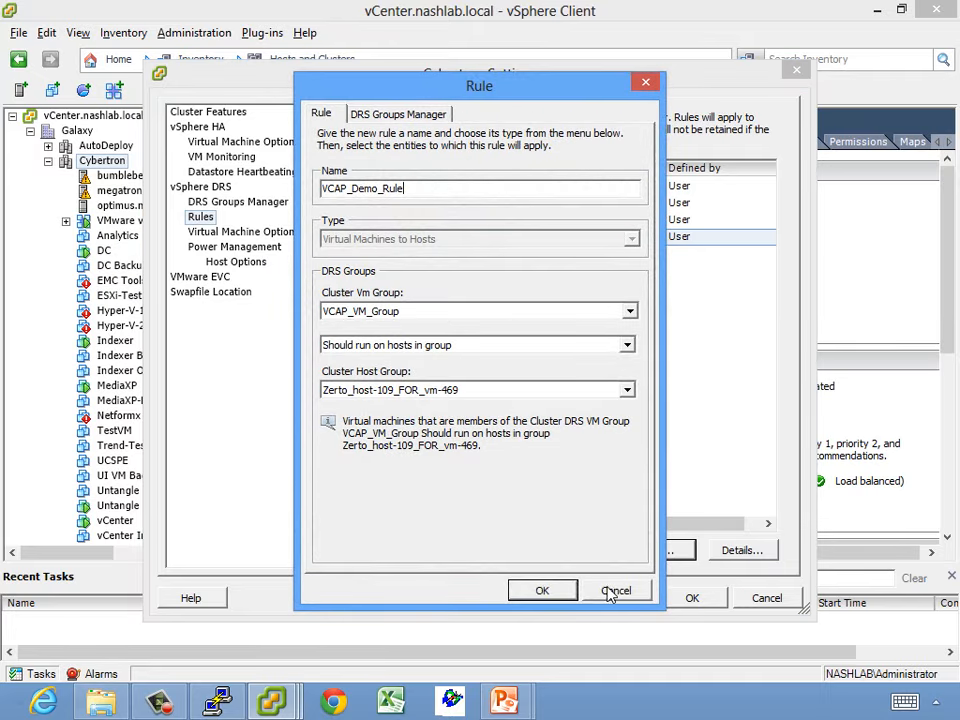
left_click(613, 585)
left_click(749, 553)
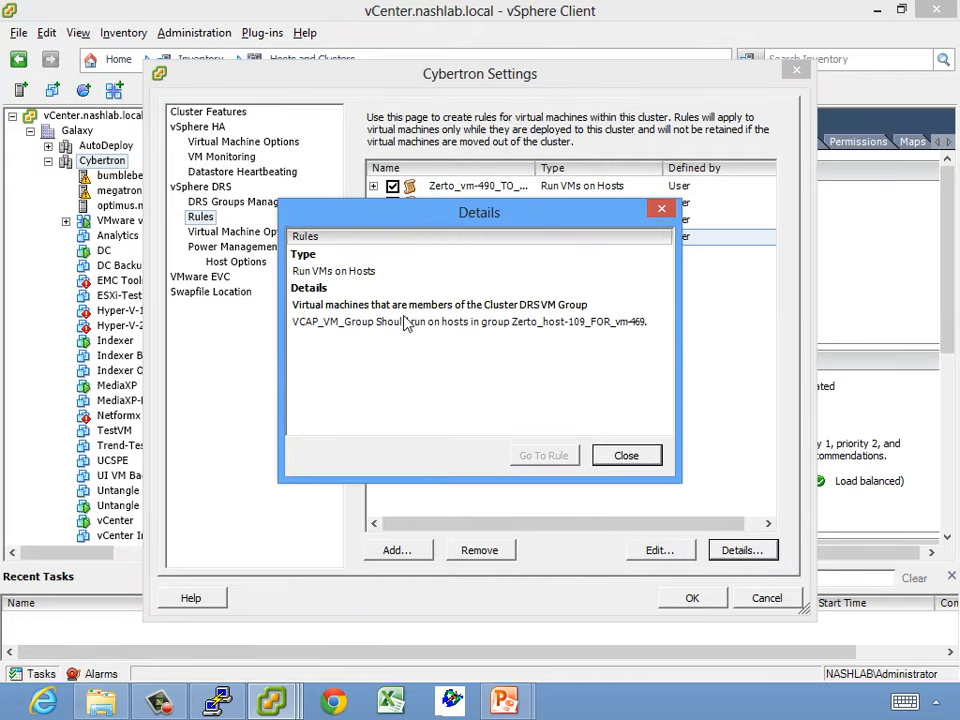
left_click(621, 461)
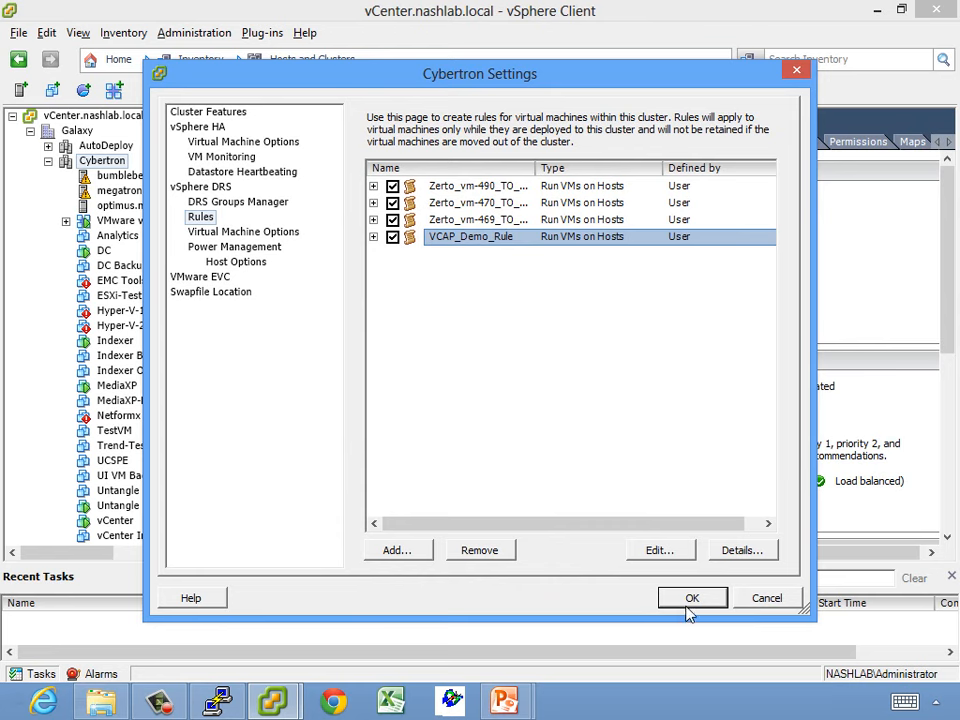
left_click(392, 236)
Examine the DRS automation level choices for vCloud Director and the other virtual machines' levels, and close the cluster settings without saving.
left_click(270, 233)
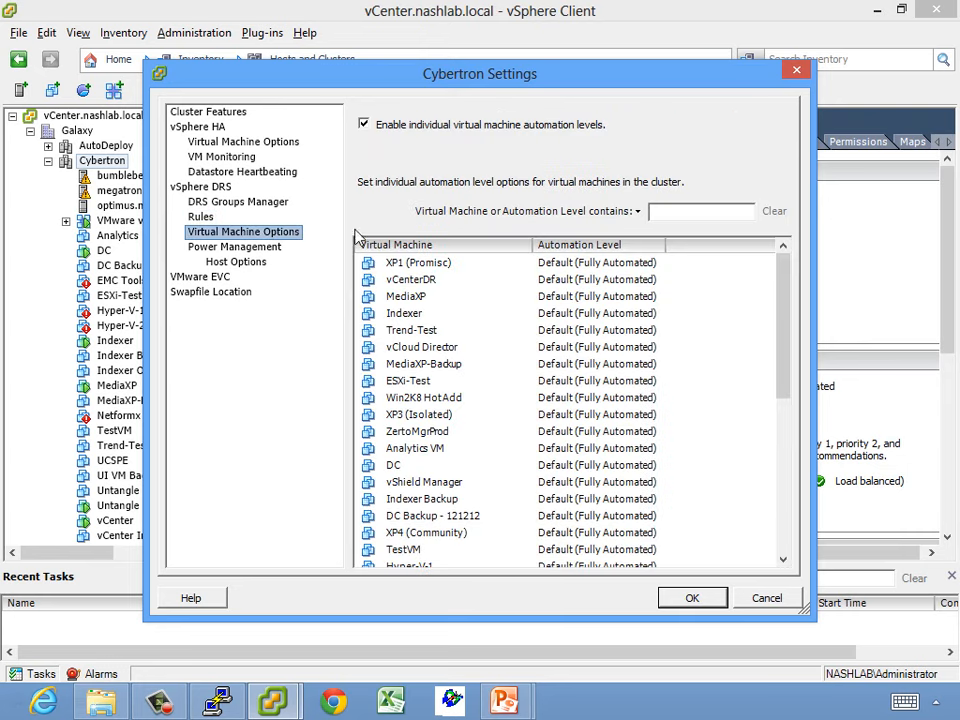
left_click(585, 316)
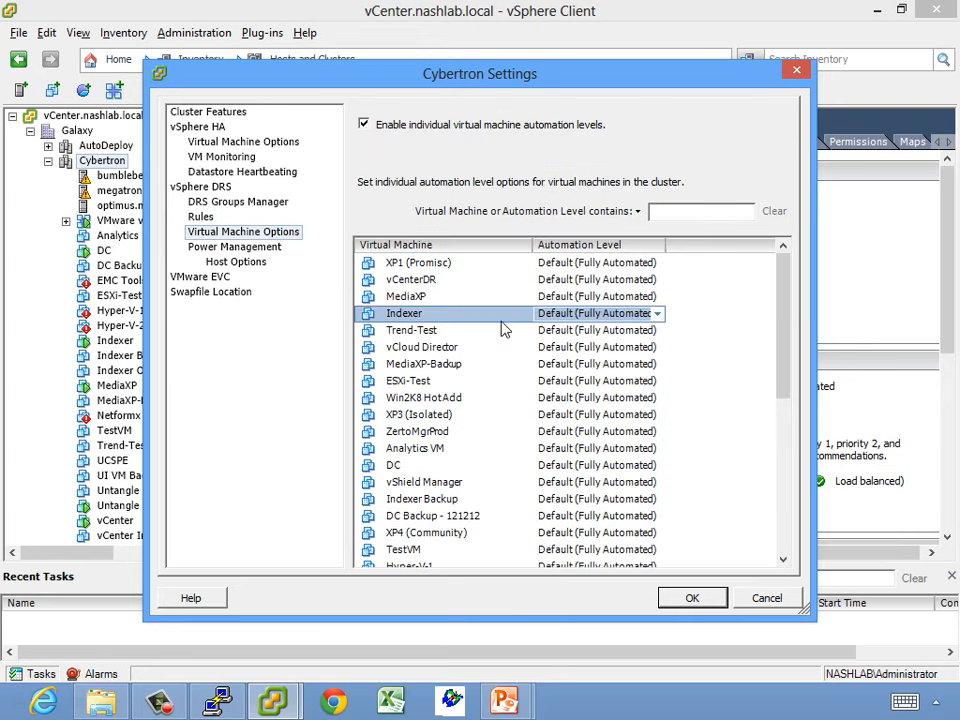
left_click(440, 348)
left_click(658, 348)
left_click(656, 348)
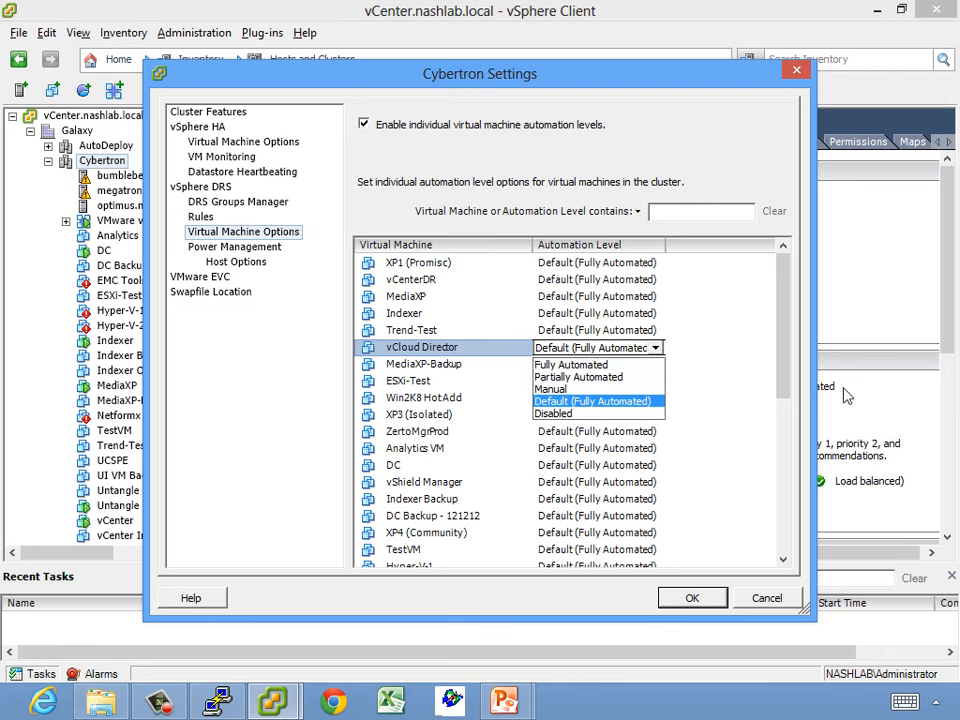
left_click(770, 405)
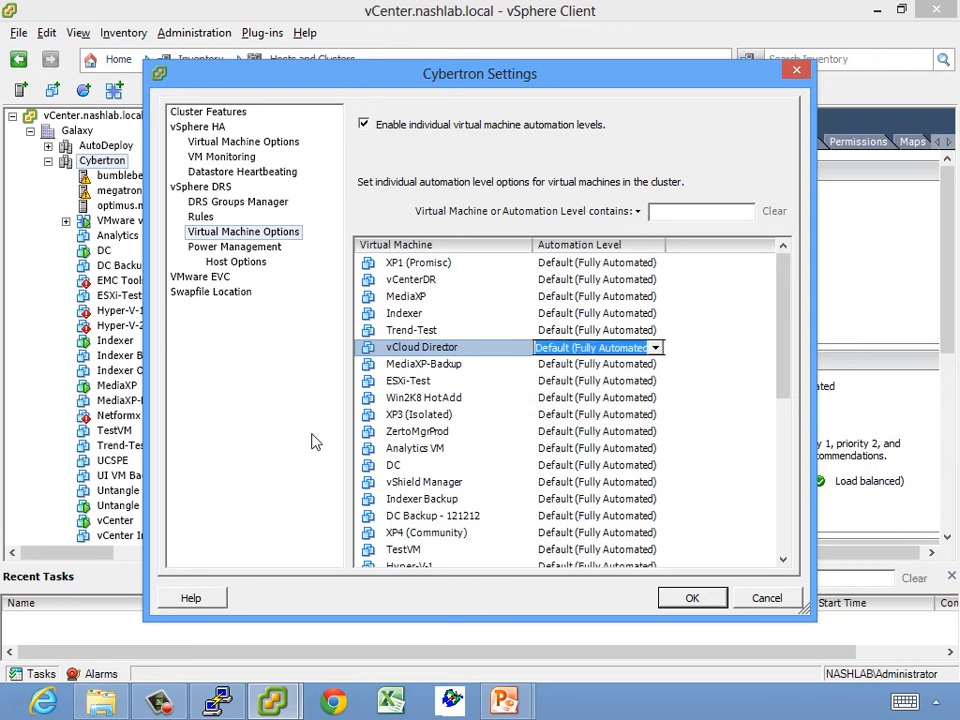
scroll(265, 433, "down", 7)
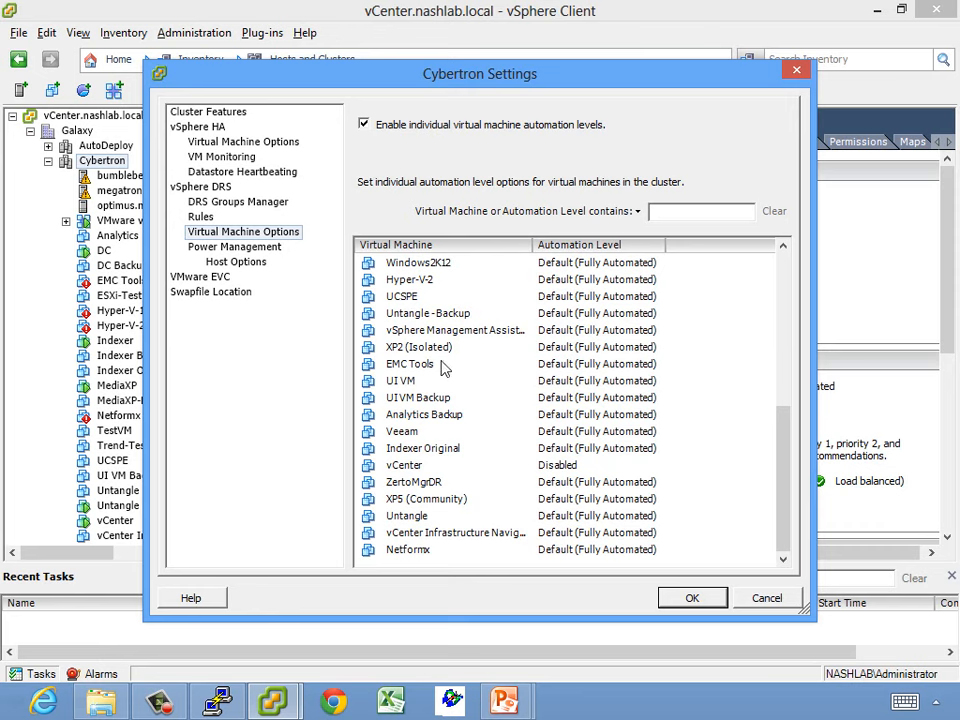
left_click(764, 600)
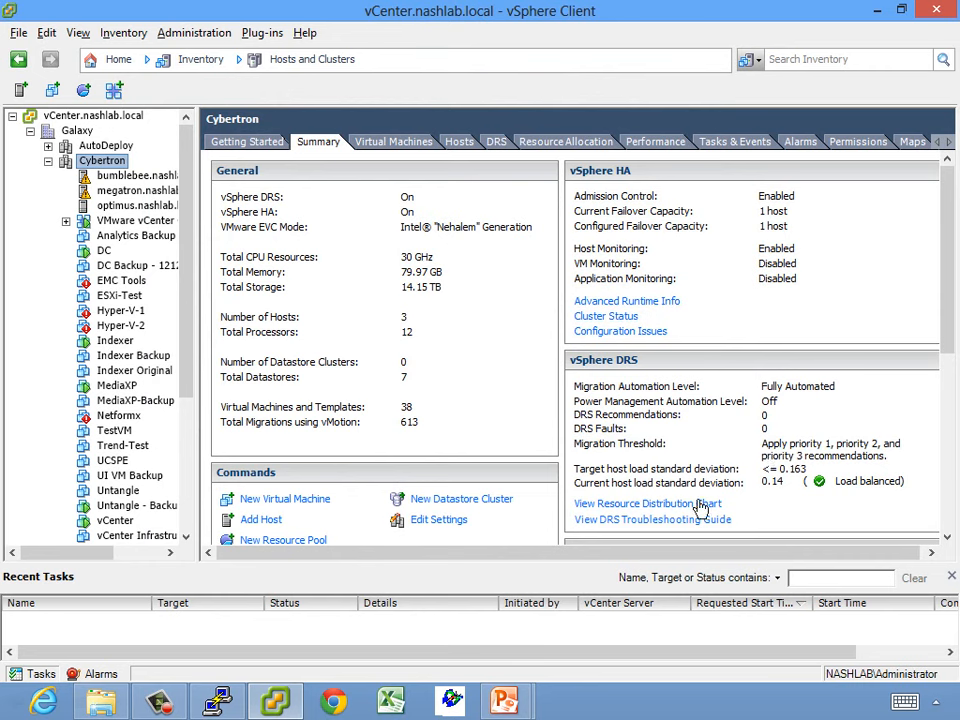
View the cluster's DRS resource distribution for CPU and for memory in MB, and look at the DRS troubleshooting guide.
left_click(691, 505)
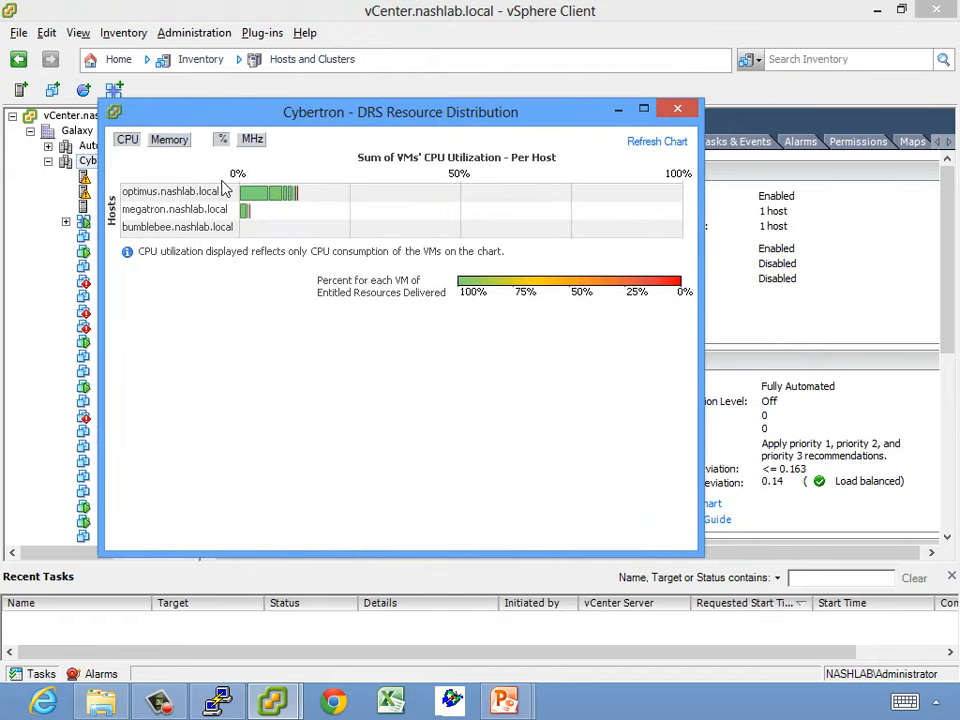
left_click(175, 142)
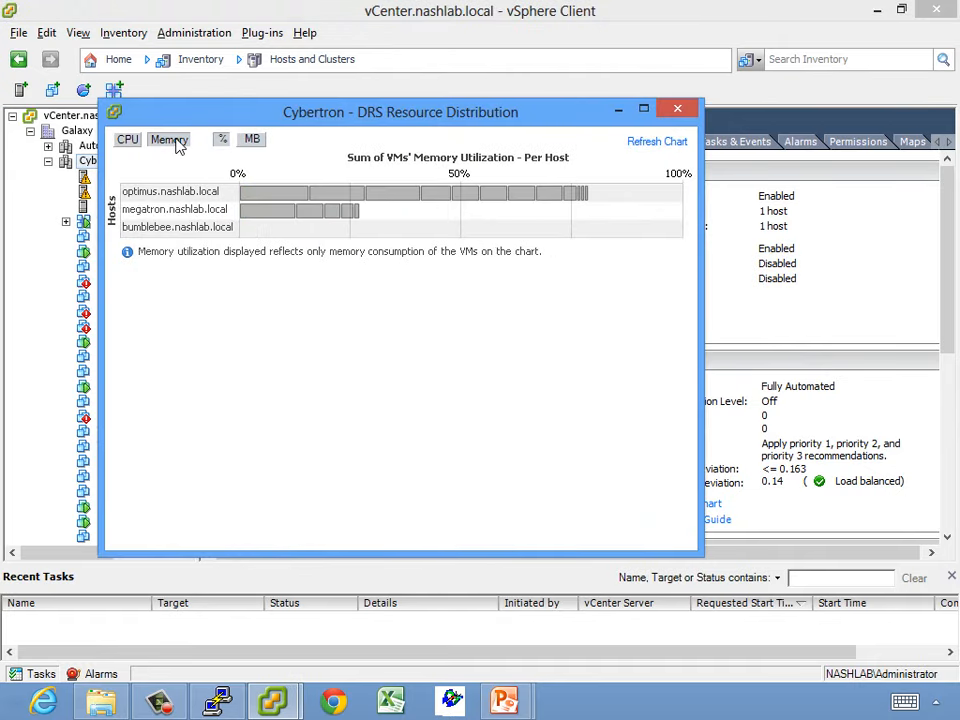
left_click(258, 140)
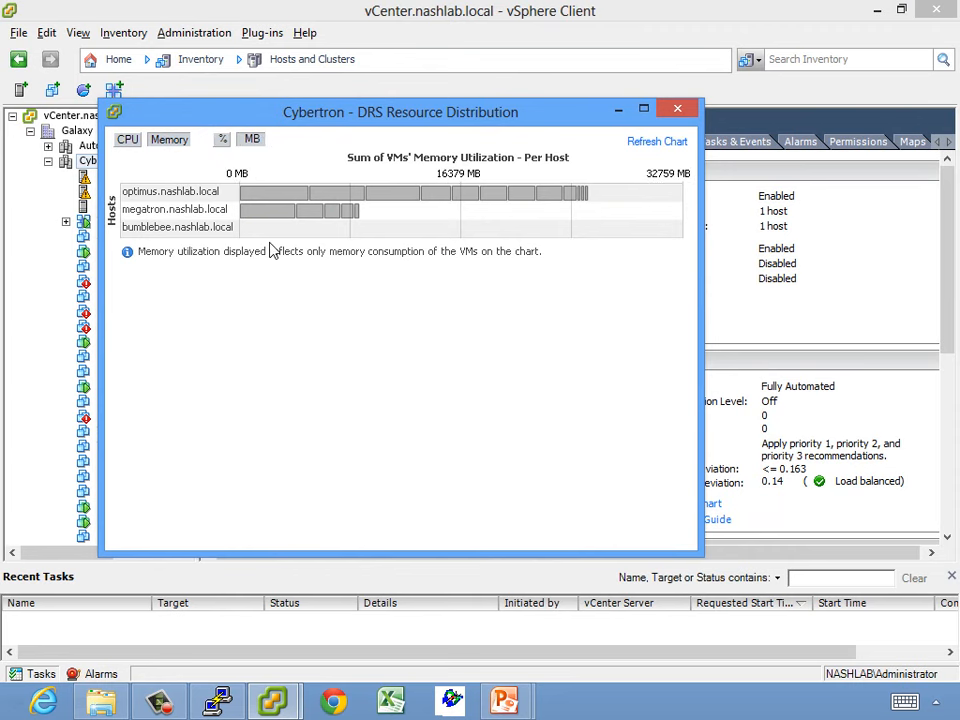
left_click(677, 108)
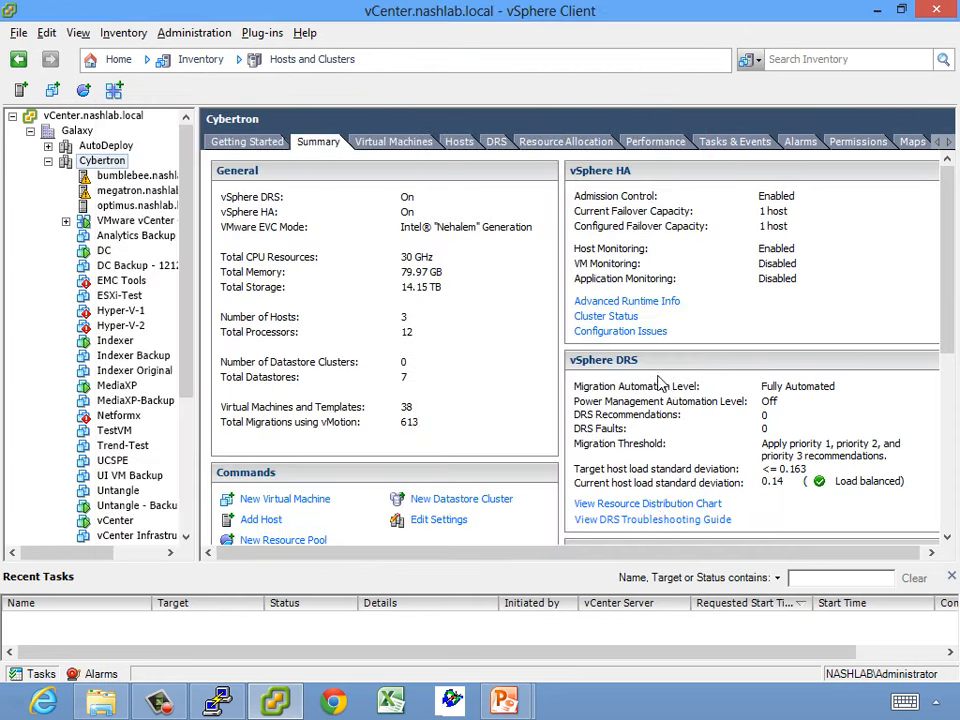
left_click(658, 520)
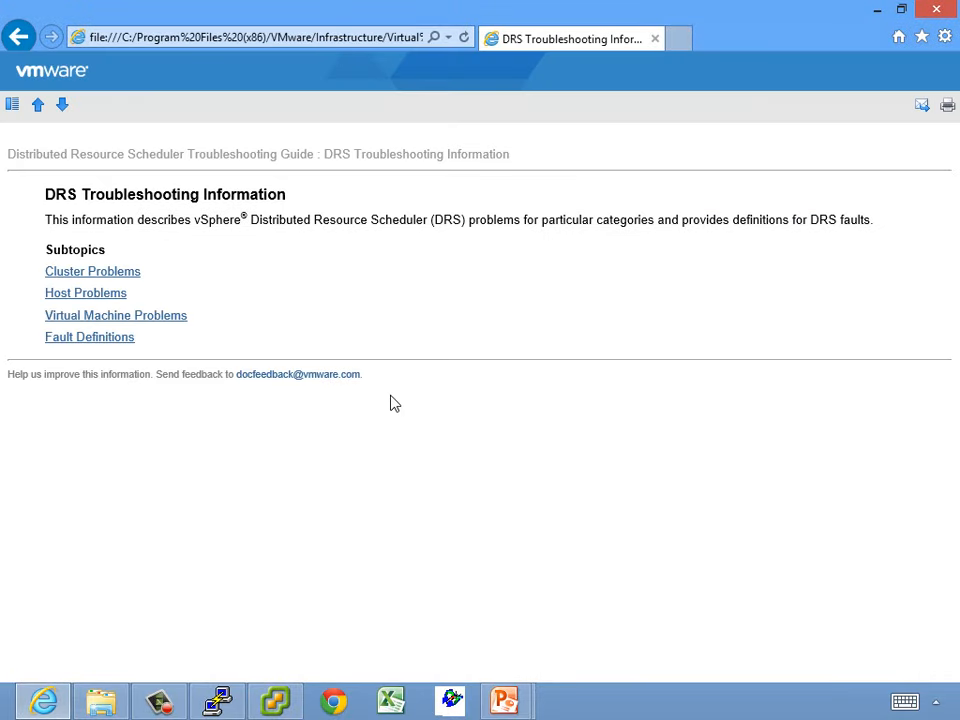
left_click(940, 10)
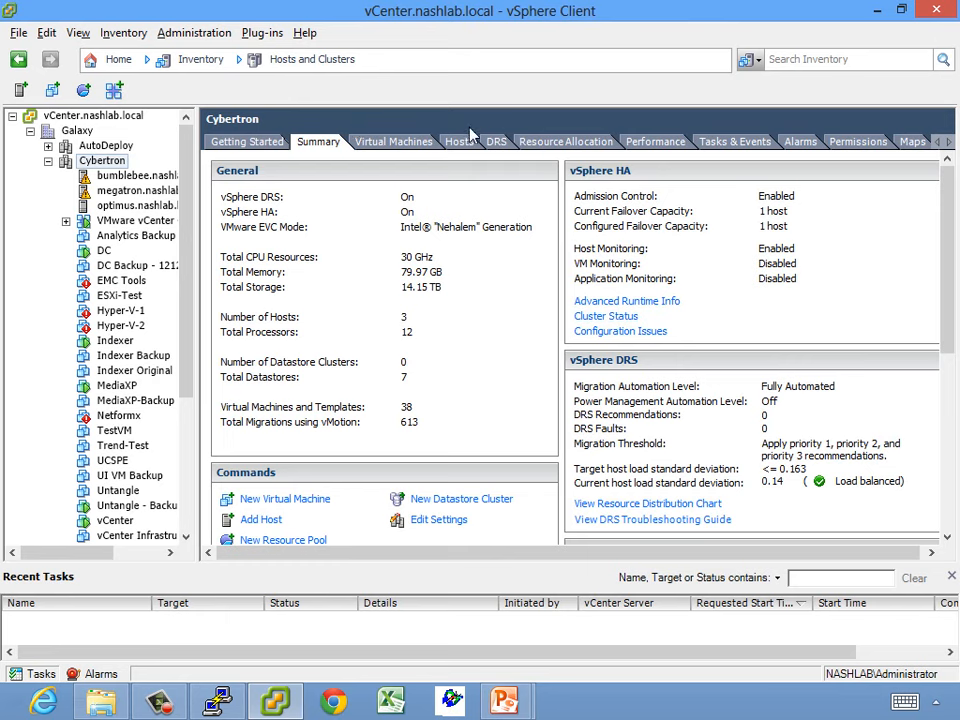
Open the Cybertron cluster's DRS recommendations and run DRS twice to refresh them.
left_click(497, 145)
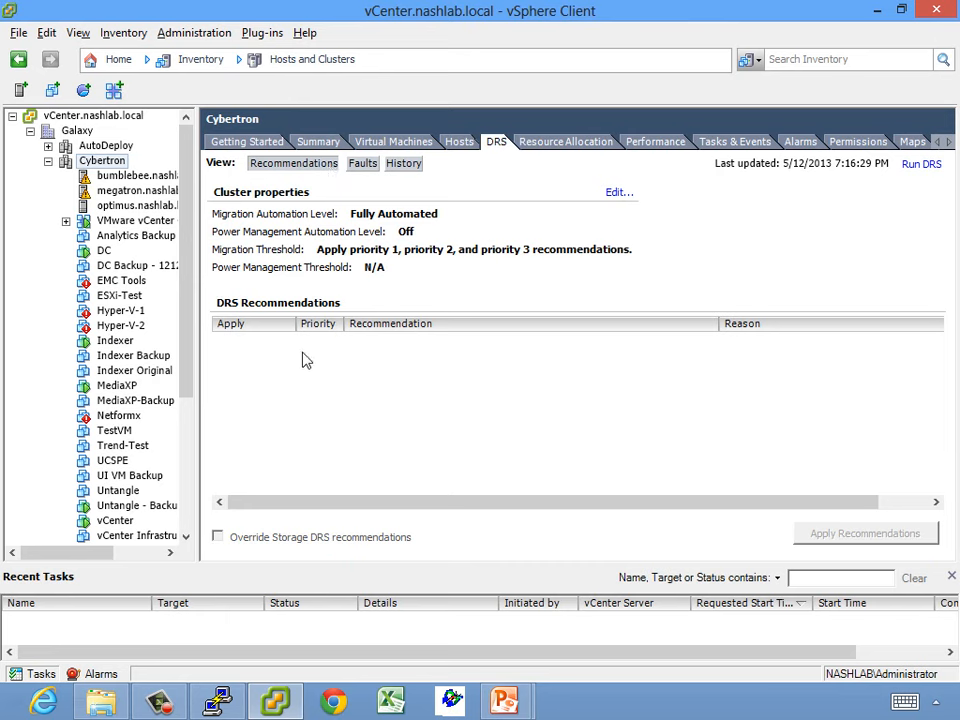
left_click(924, 166)
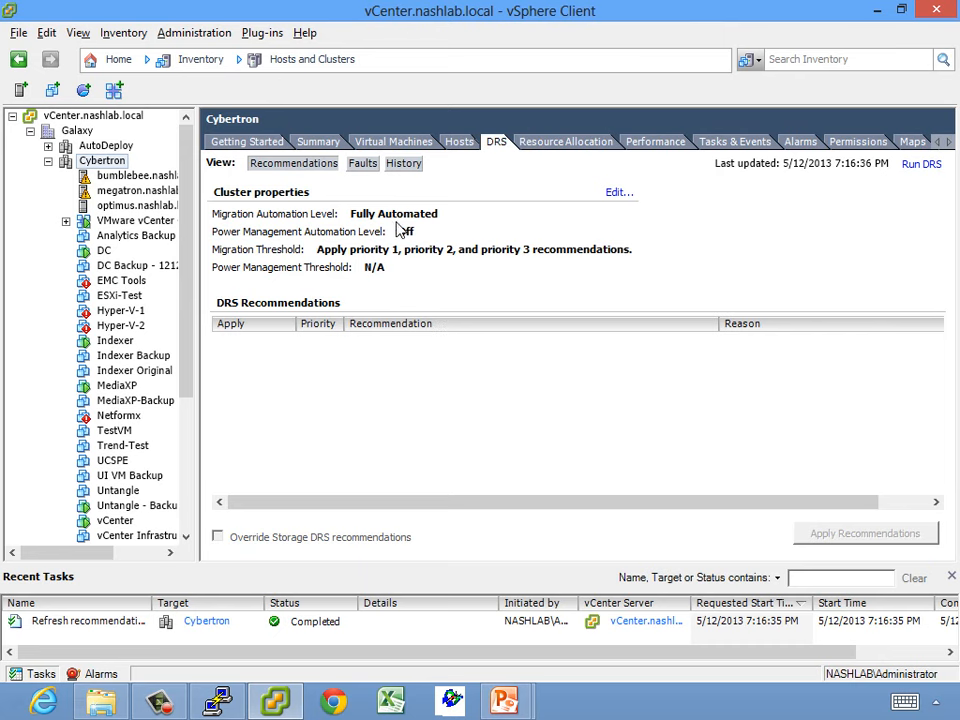
left_click(919, 166)
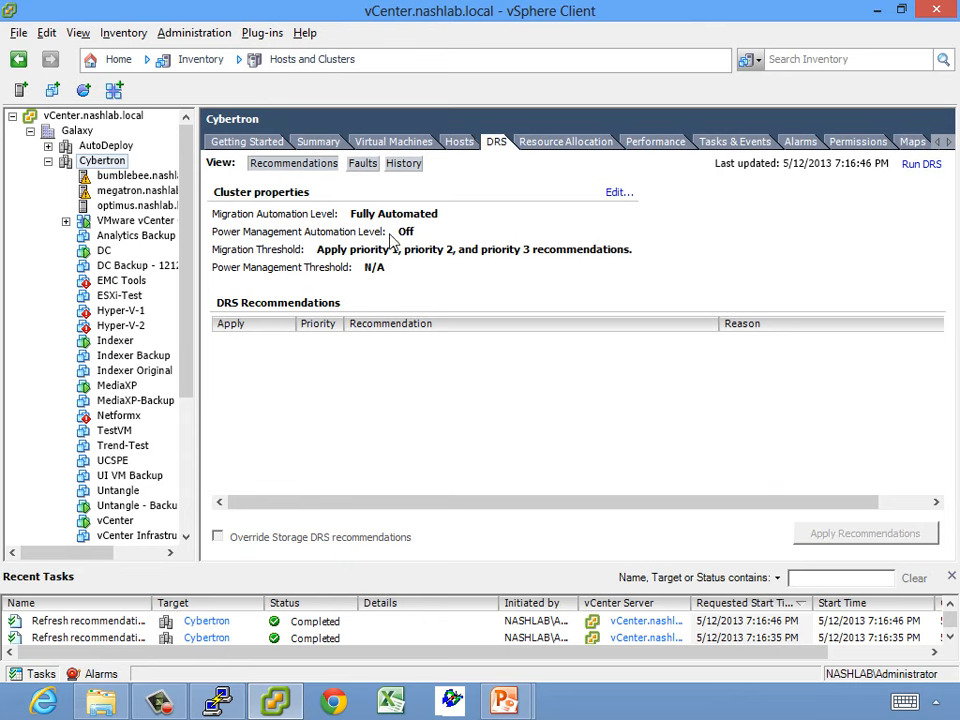
Review the cluster's DRS faults, history and recommendations, and view its DRS automation settings without changing them.
left_click(366, 166)
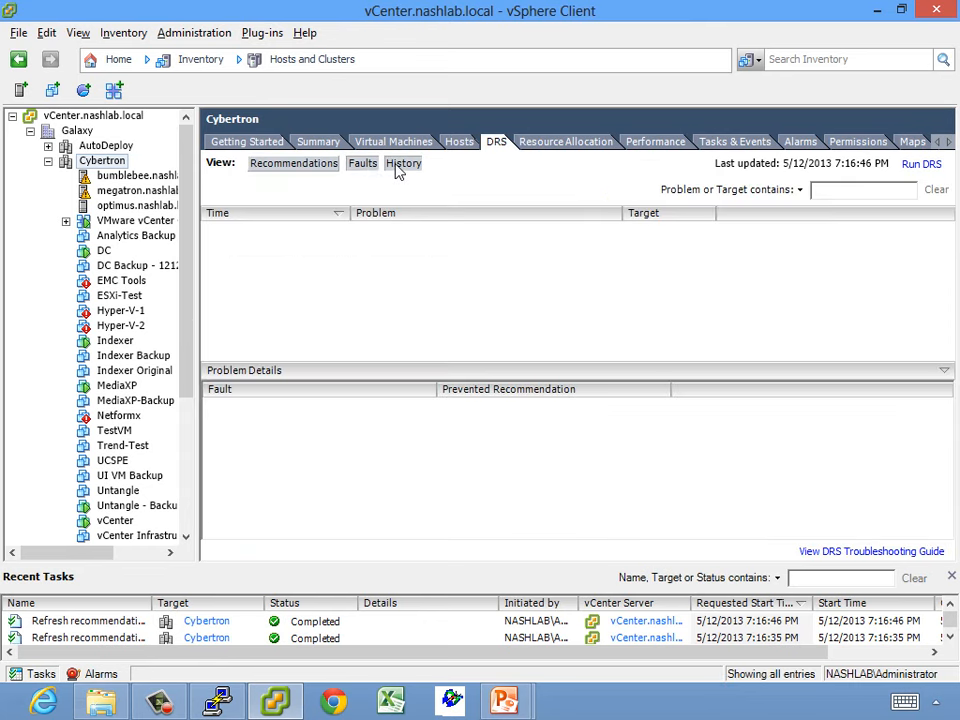
left_click(398, 168)
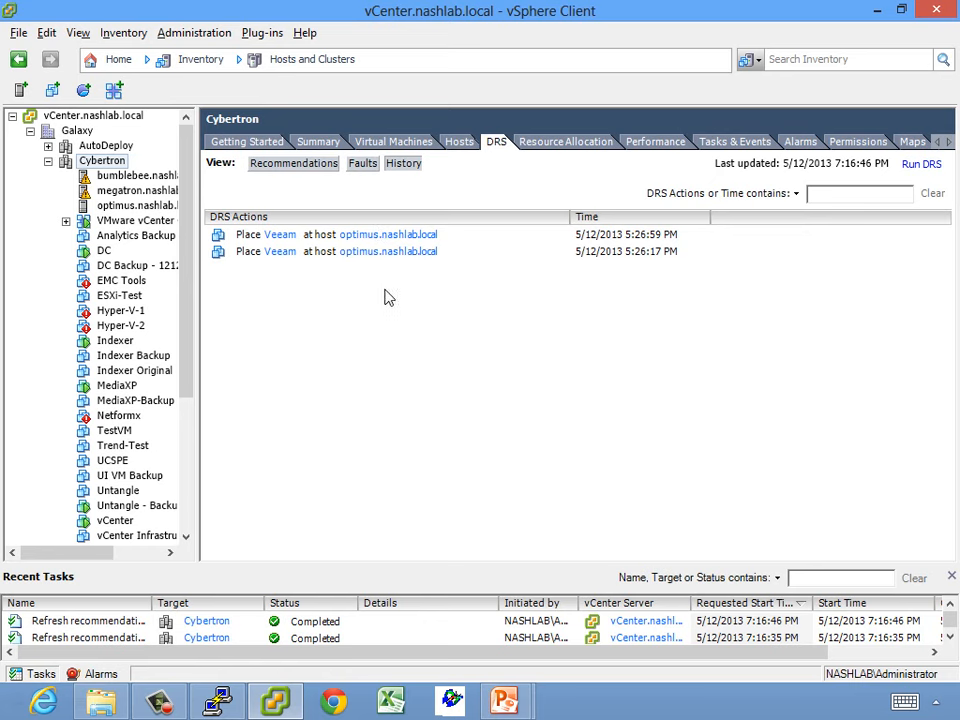
left_click(285, 166)
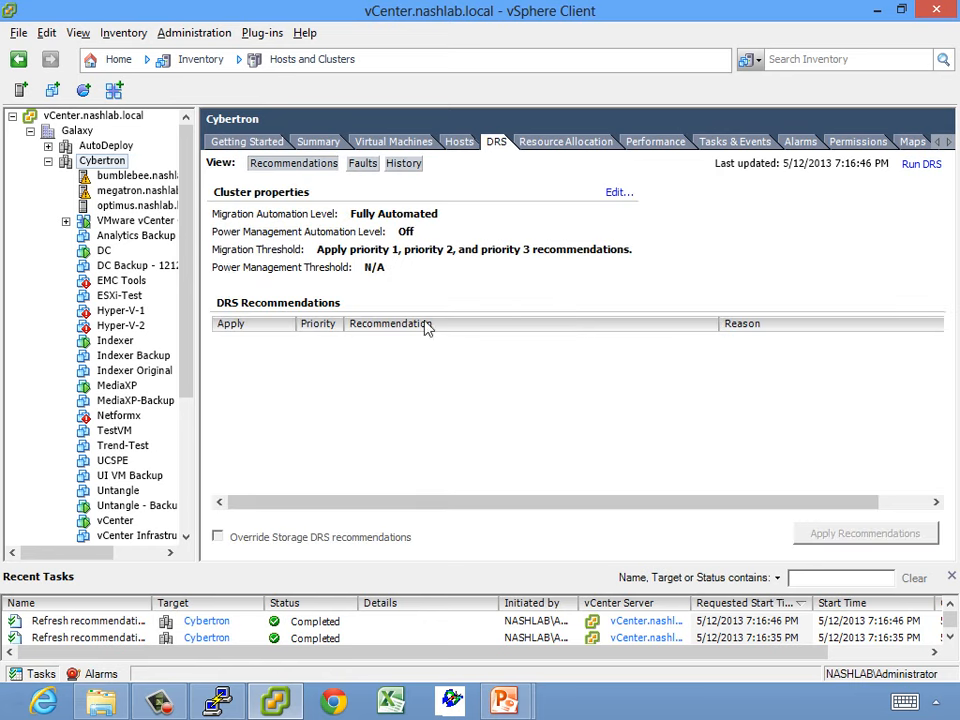
left_click(619, 193)
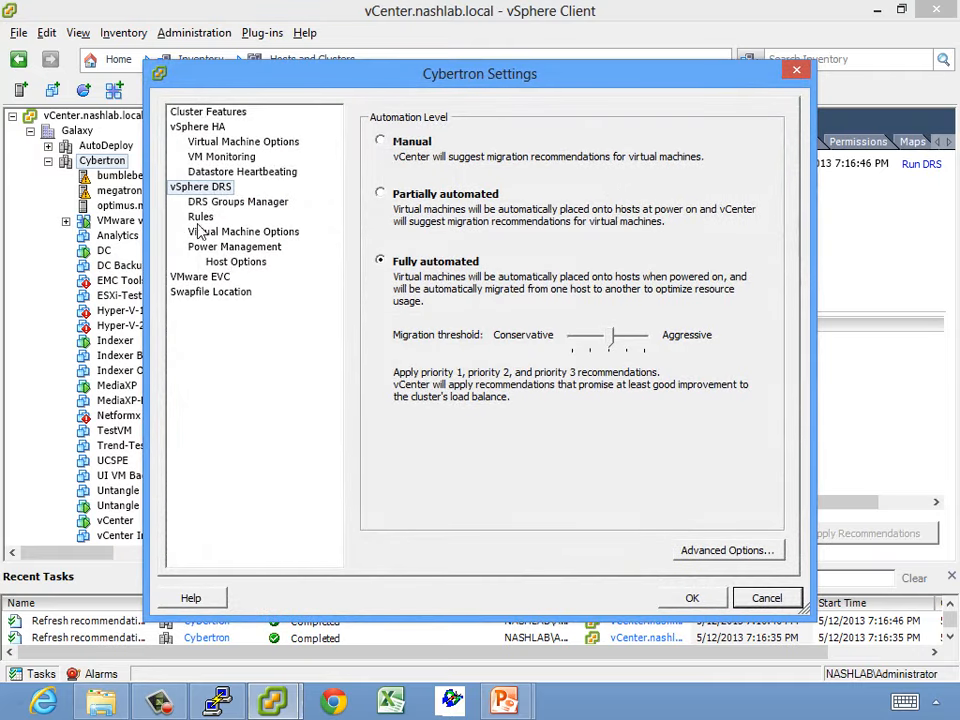
left_click(766, 598)
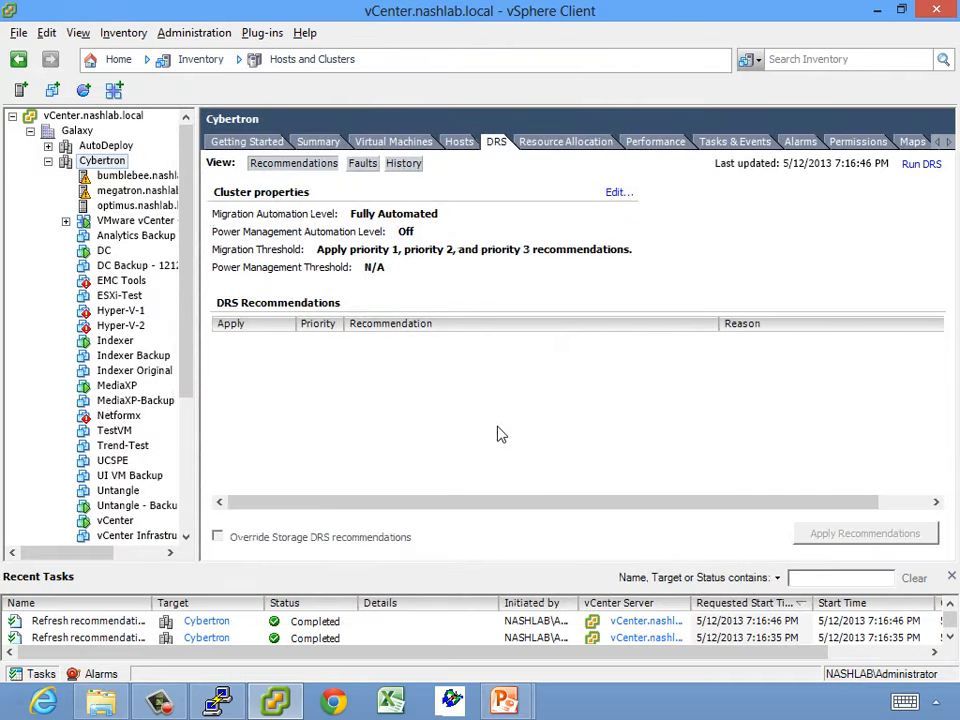
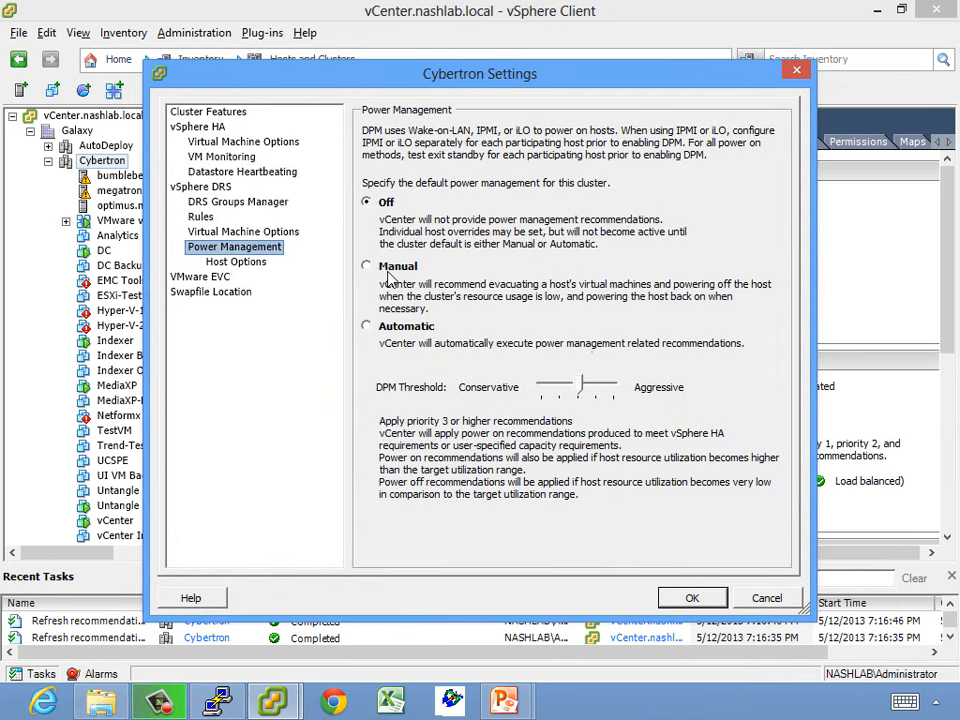
Set the cluster's default power management to Automatic, trying the most aggressive DPM threshold and returning it to the middle level.
left_click(393, 330)
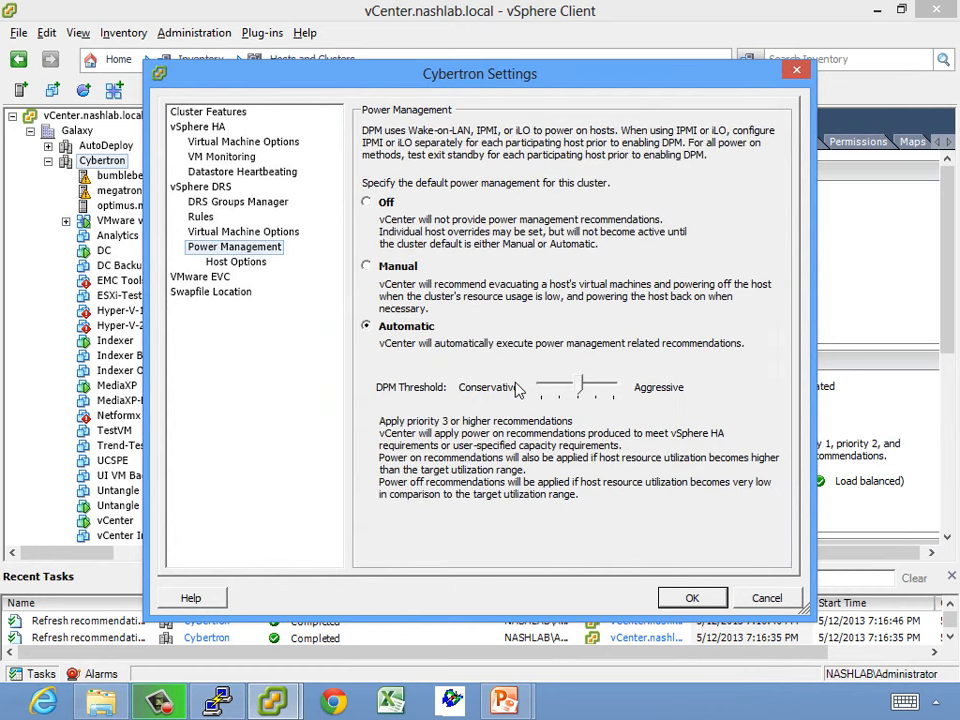
left_click_drag(582, 389, 675, 391)
left_click_drag(614, 388, 580, 389)
Review the power management choices for the optimus host, keep Default (Automatic), and apply the cluster settings, confirming that power management is enabled.
left_click(232, 264)
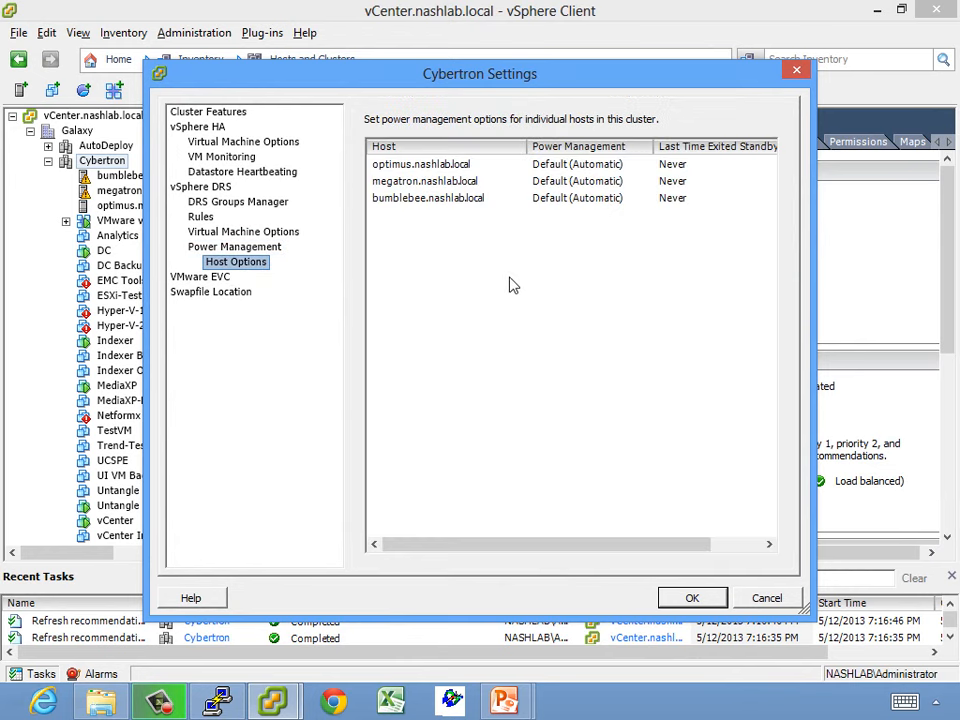
left_click(617, 168)
left_click(641, 165)
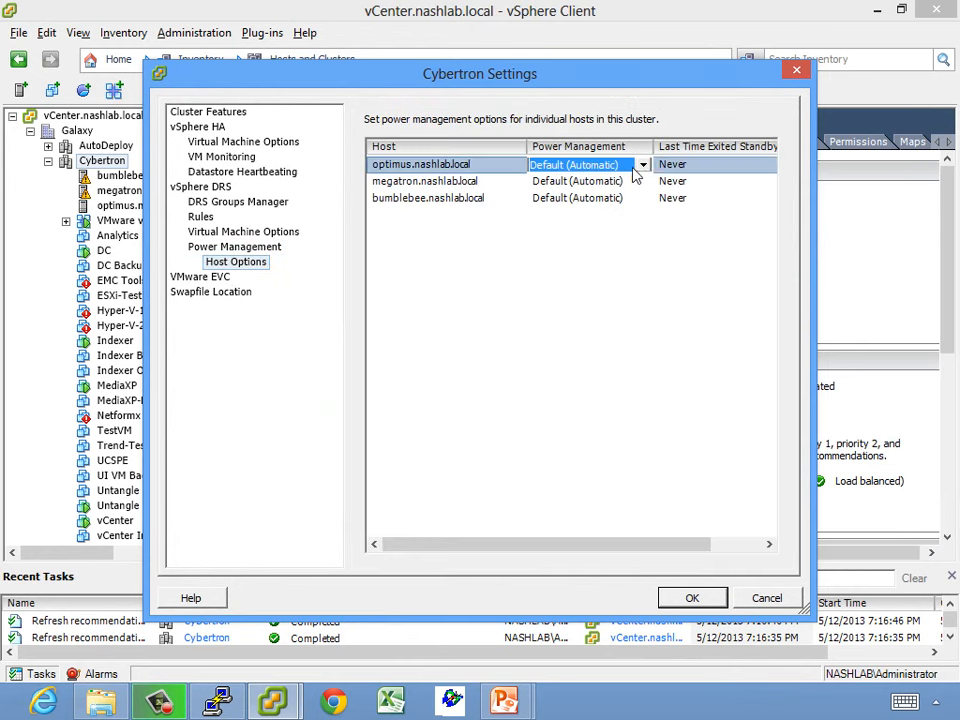
left_click(645, 166)
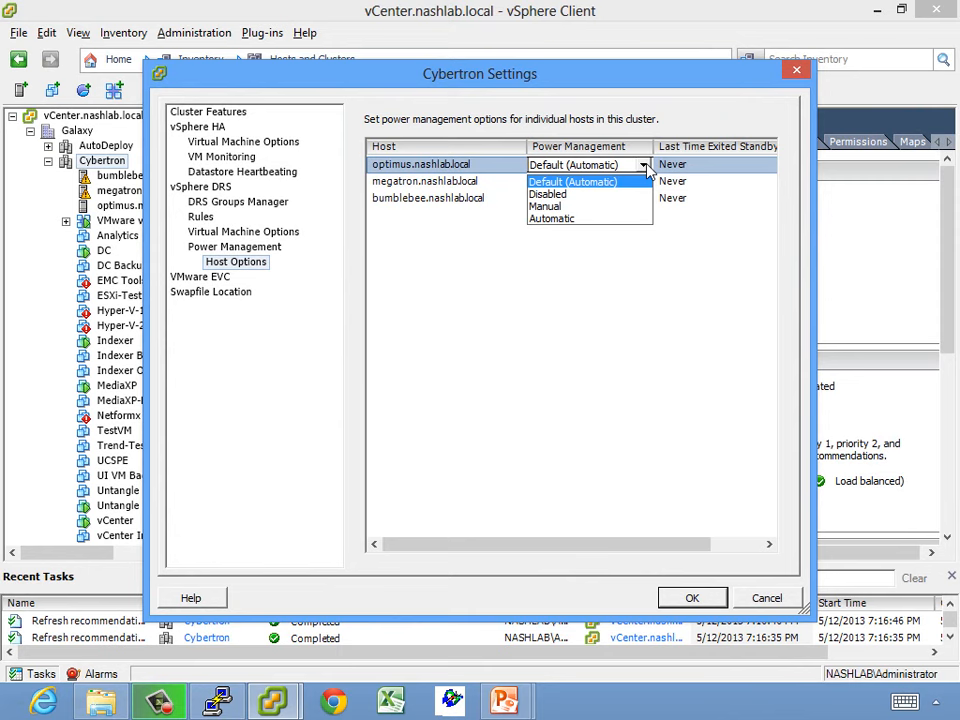
left_click(605, 283)
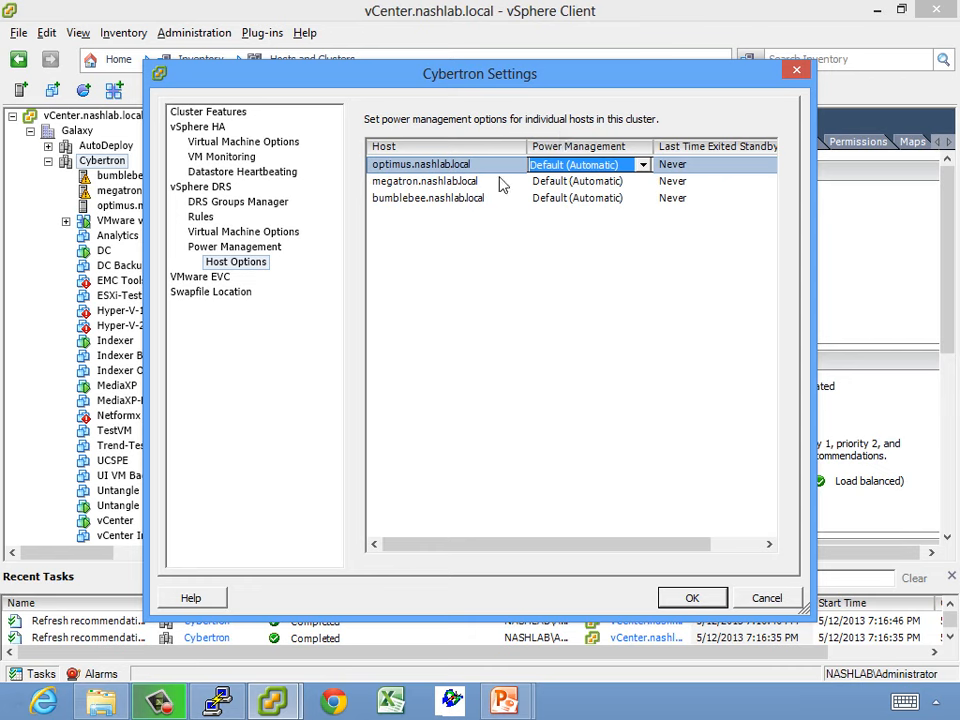
left_click(686, 171)
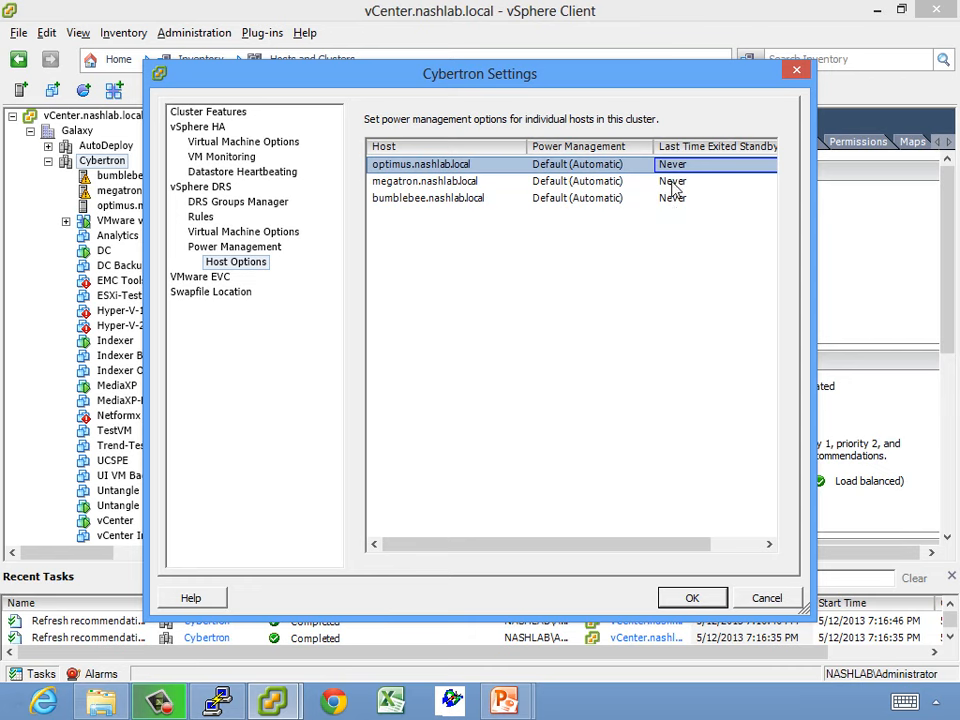
left_click(670, 598)
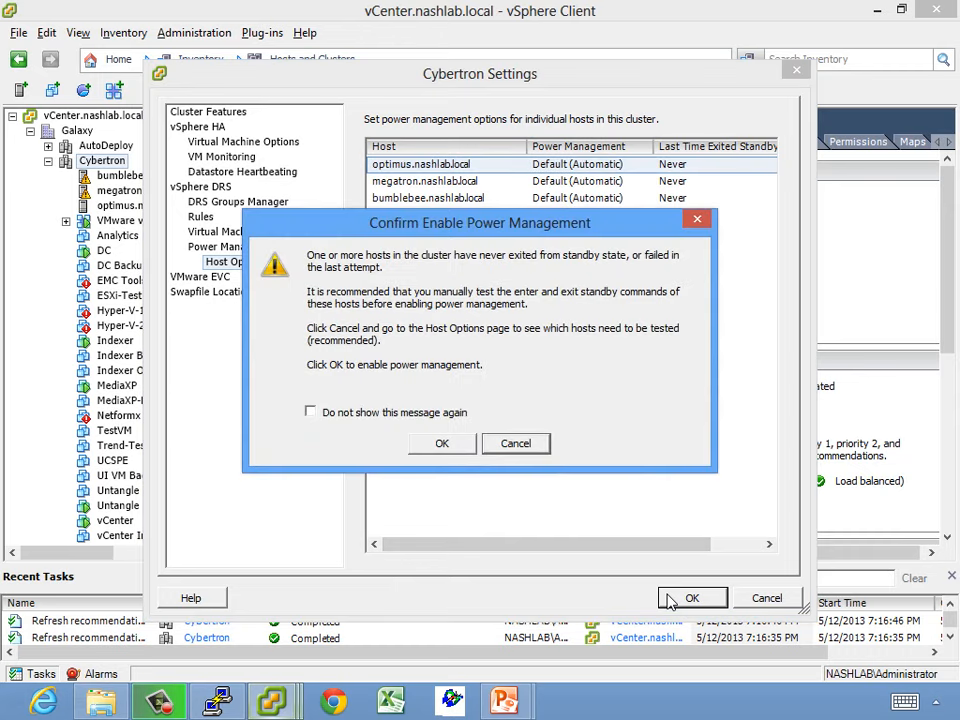
left_click(445, 445)
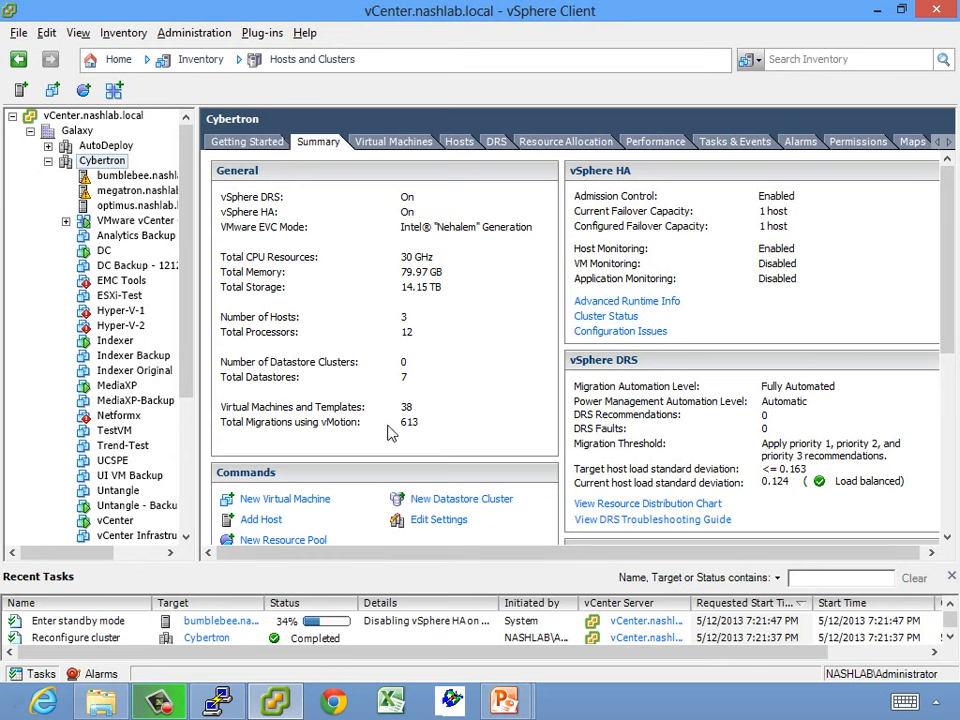
Check the power and standby commands offered for the bumblebee and optimus hosts, and inspect the Enter standby mode task.
left_click(133, 180)
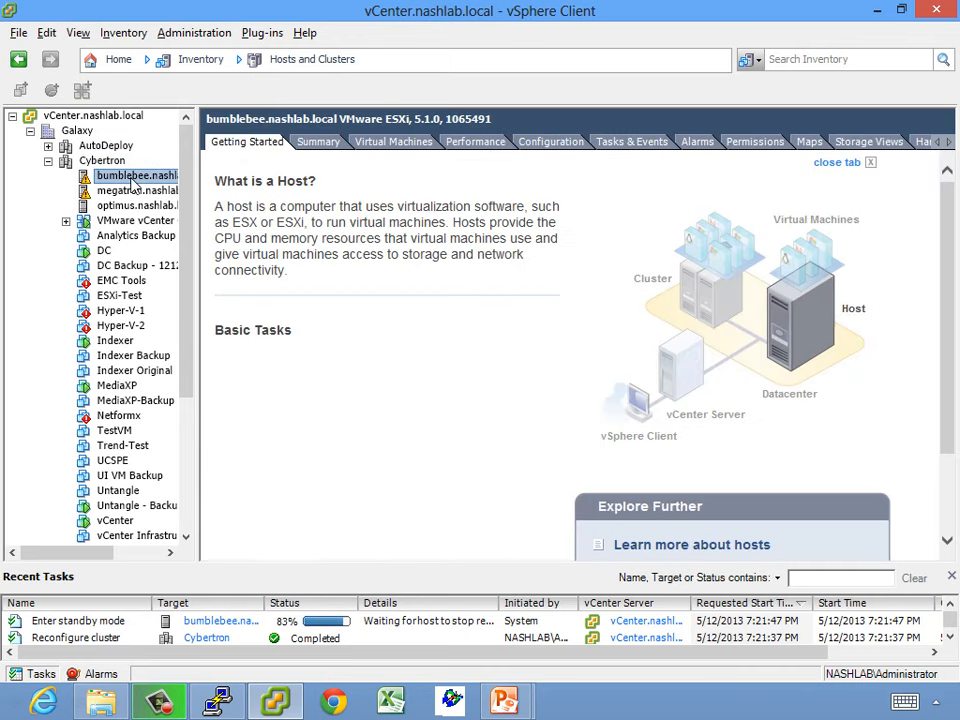
right_click(133, 183)
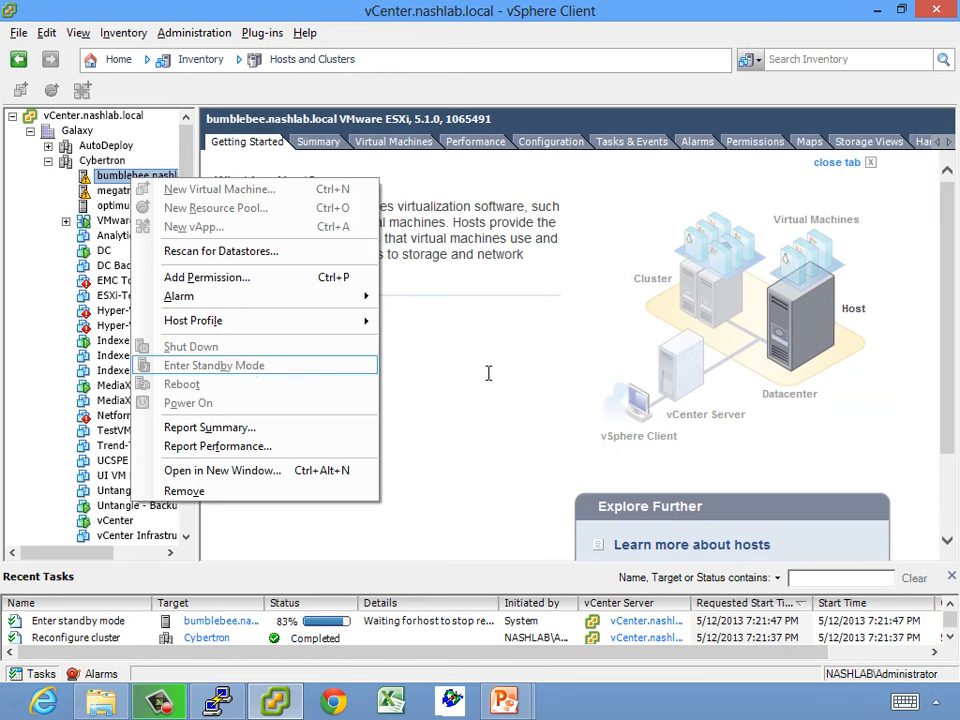
left_click(489, 412)
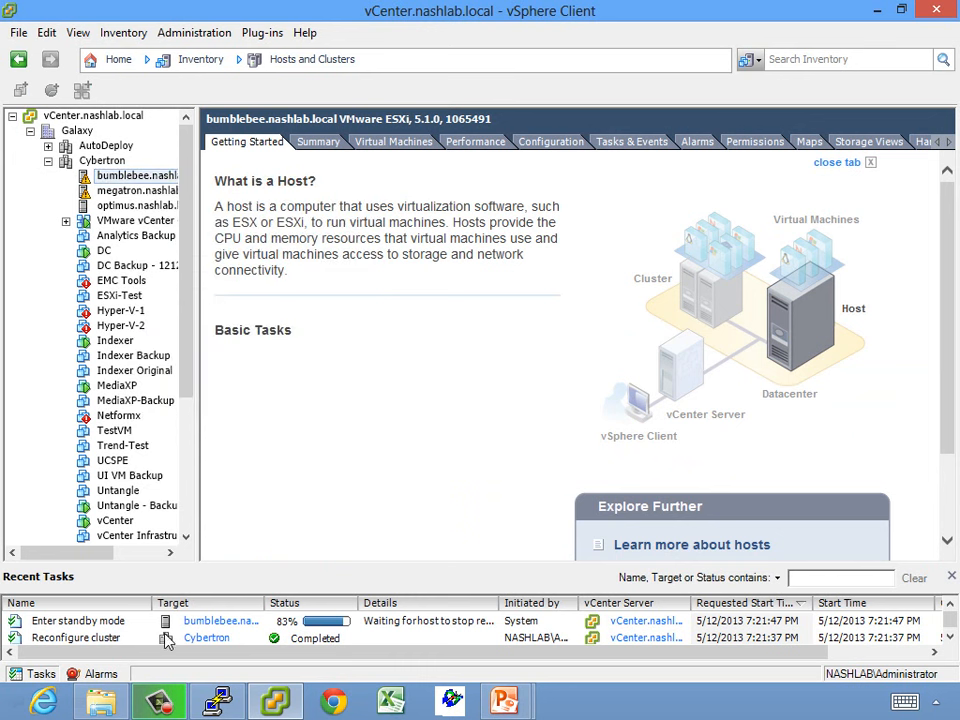
left_click(60, 624)
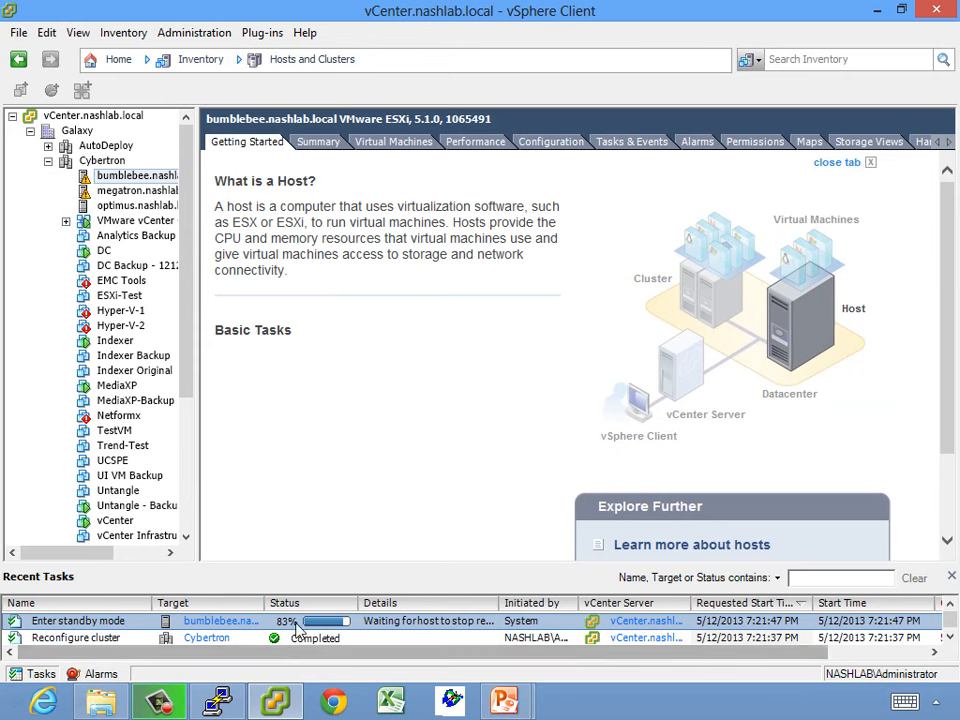
left_click(137, 206)
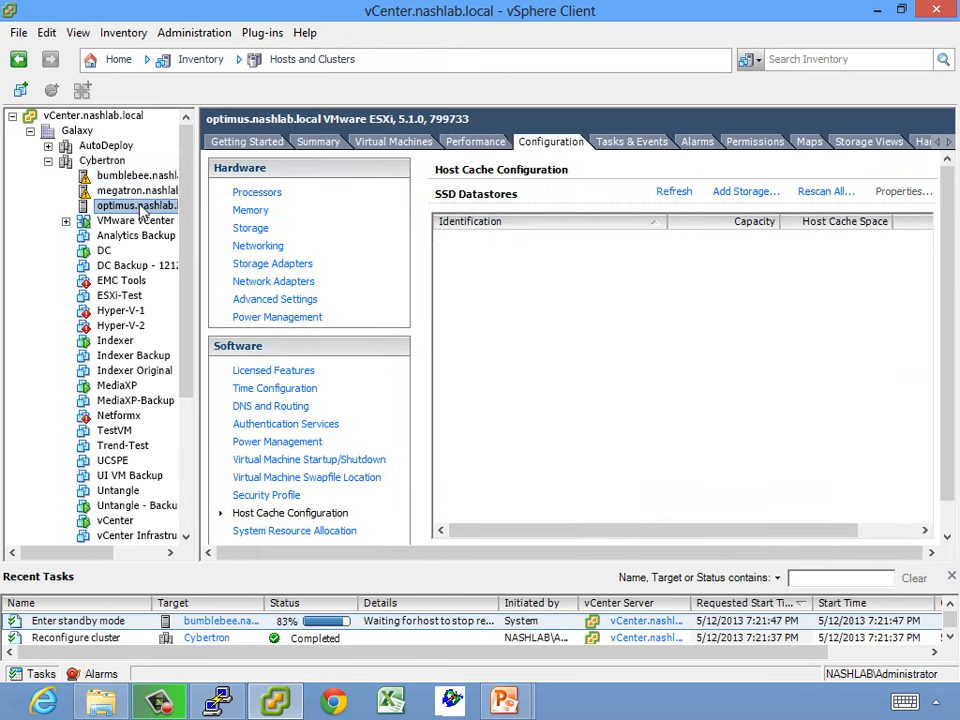
right_click(141, 207)
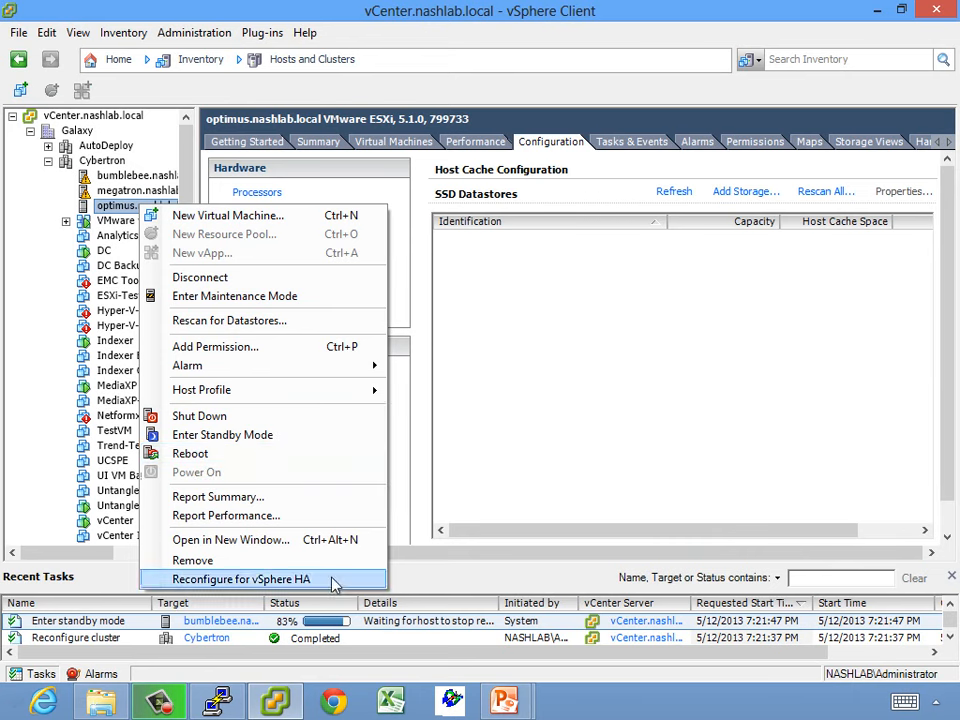
left_click(476, 533)
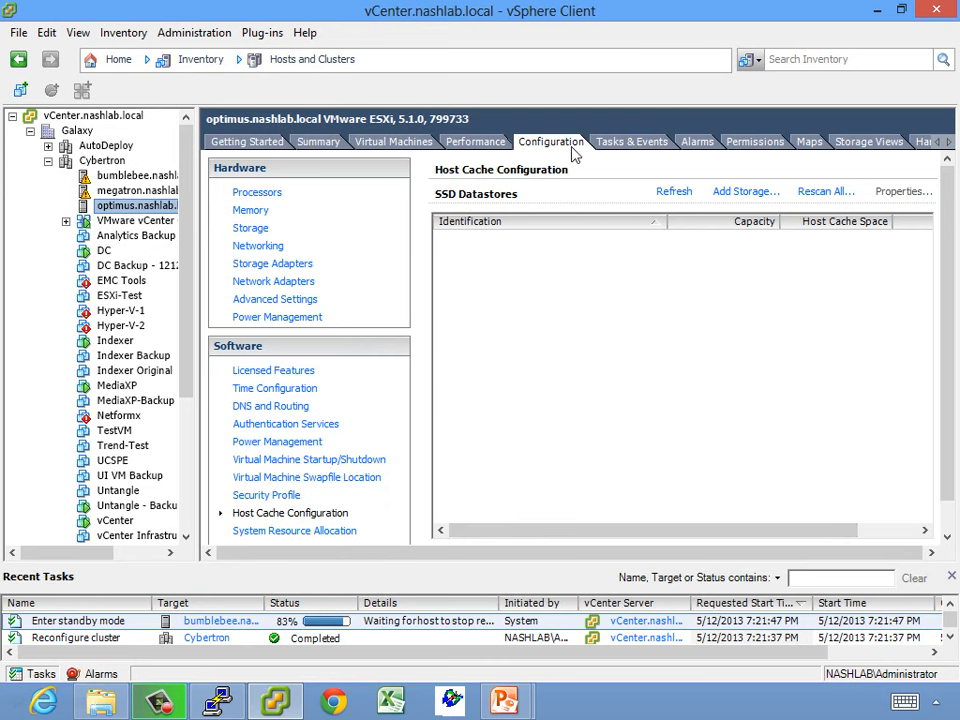
Open the optimus host's IPMI/iLO power management settings and accept them with all fields left blank.
left_click(272, 444)
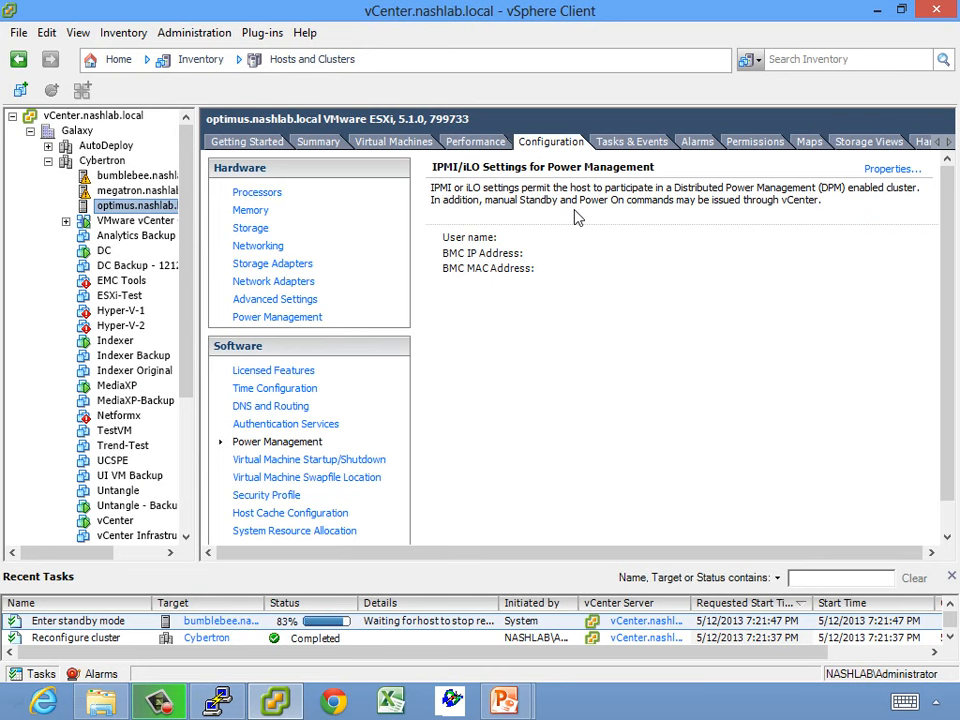
left_click(893, 169)
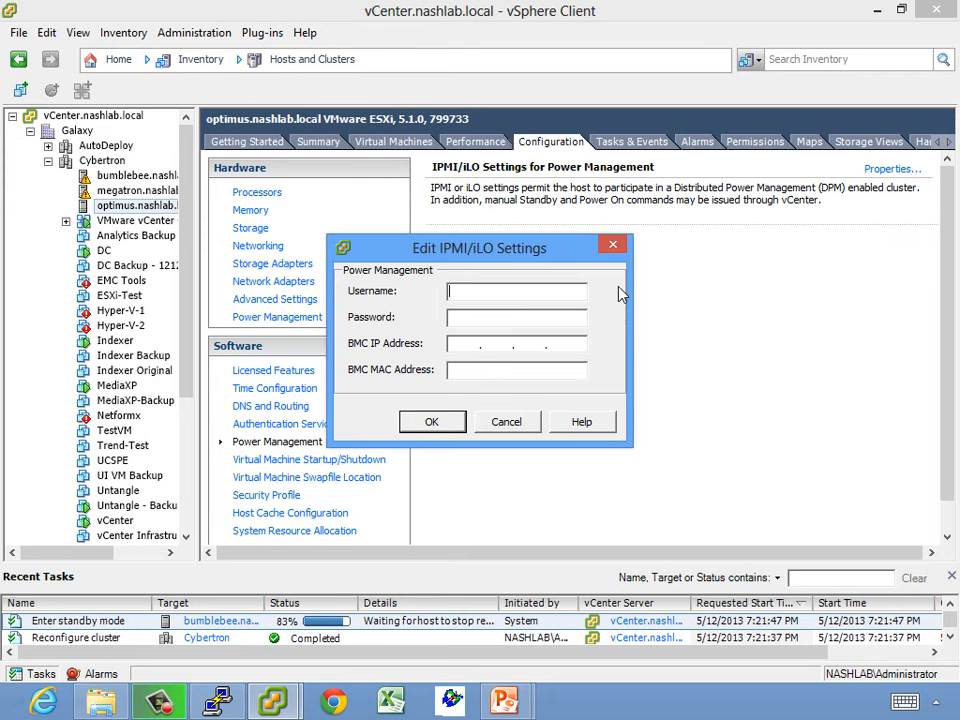
left_click(431, 422)
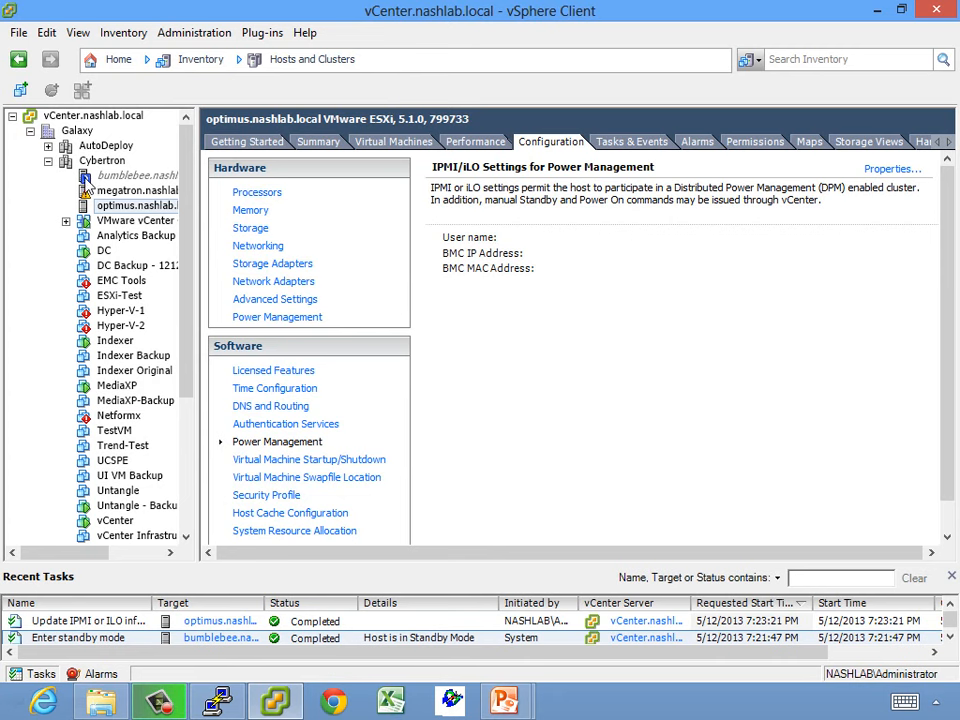
Widen the inventory tree to show full host names and power on the bumblebee host from standby mode.
left_click_drag(409, 186, 410, 187)
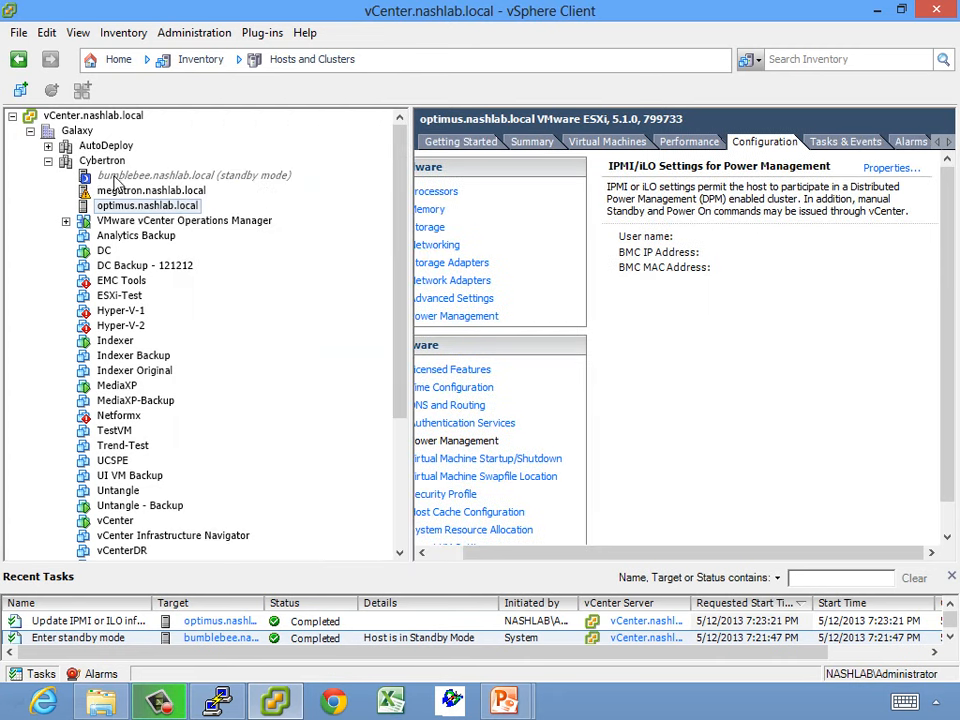
left_click(275, 178)
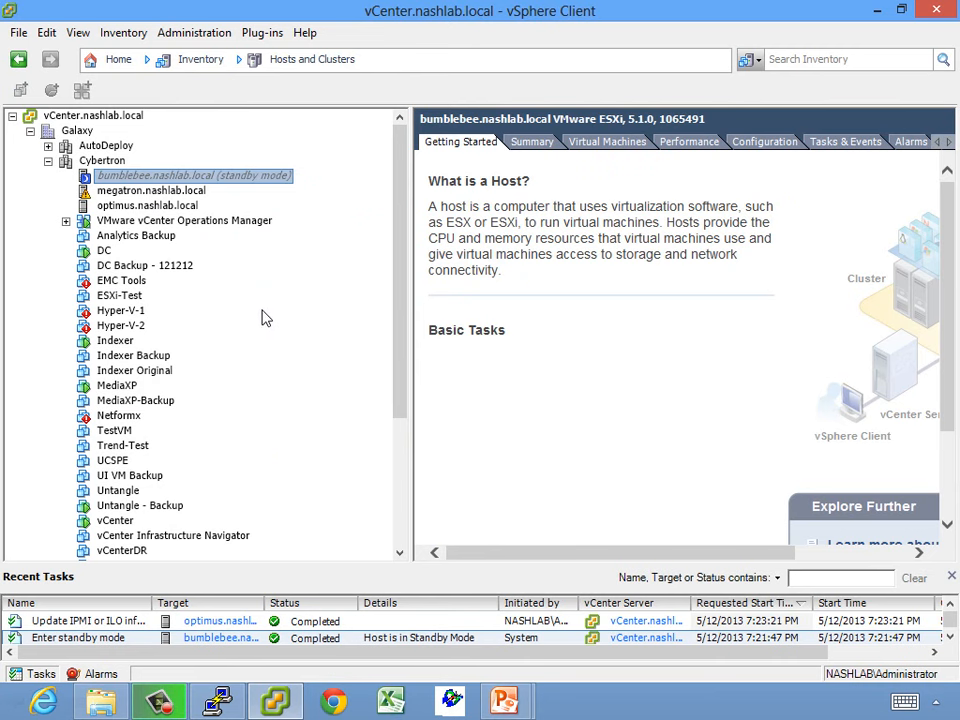
right_click(181, 182)
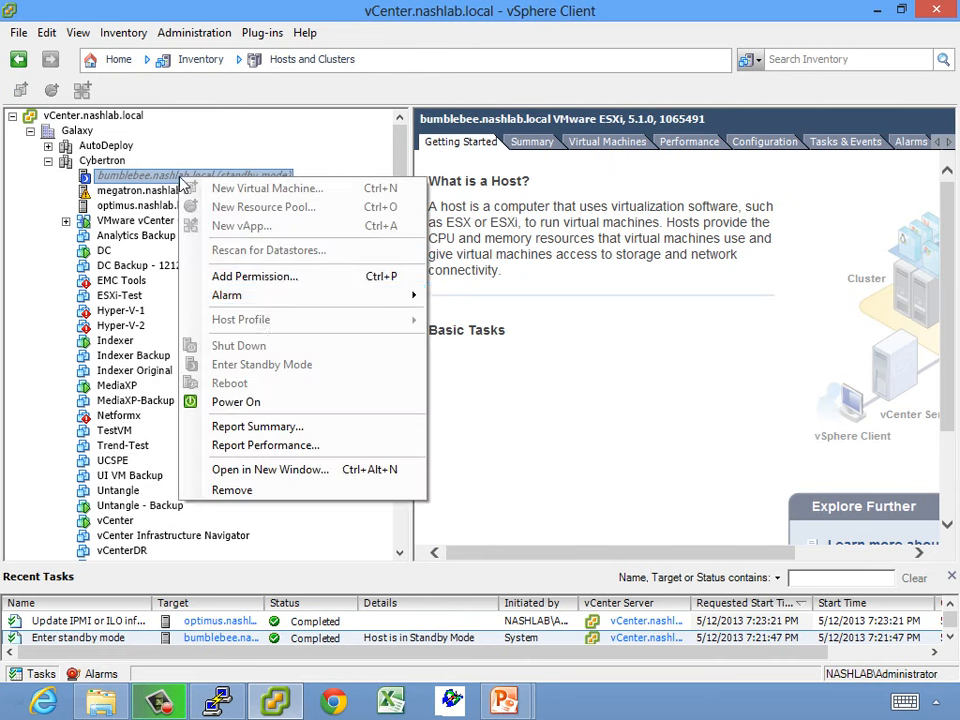
left_click(240, 402)
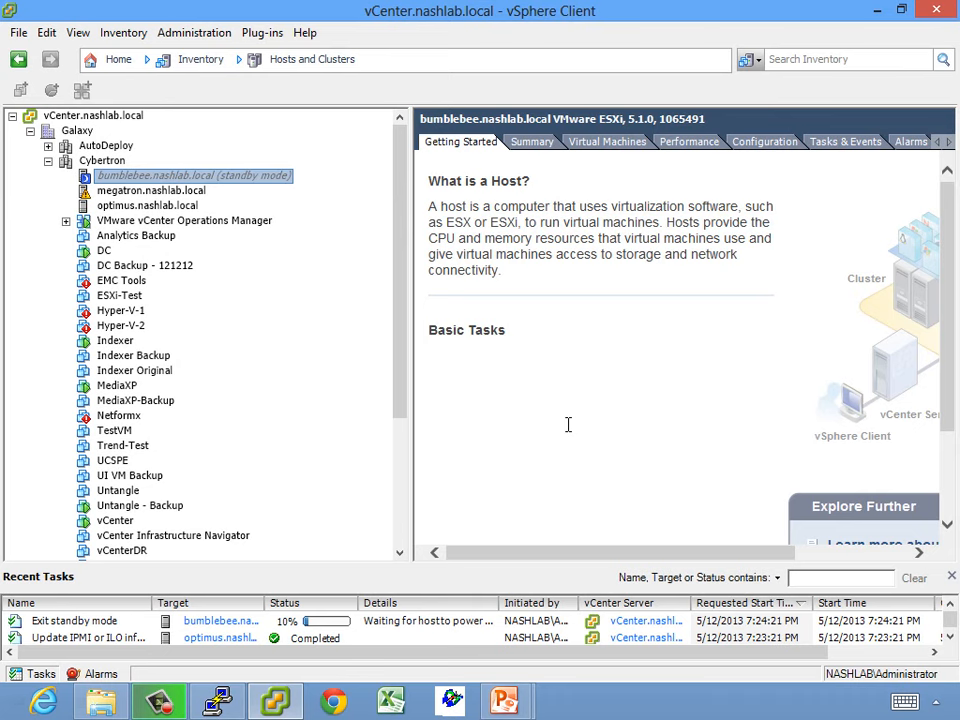
View the Cybertron cluster's summary and check bumblebee's last standby exit time in the power management host options, without changing settings.
left_click(102, 160)
left_click_drag(720, 553, 882, 556)
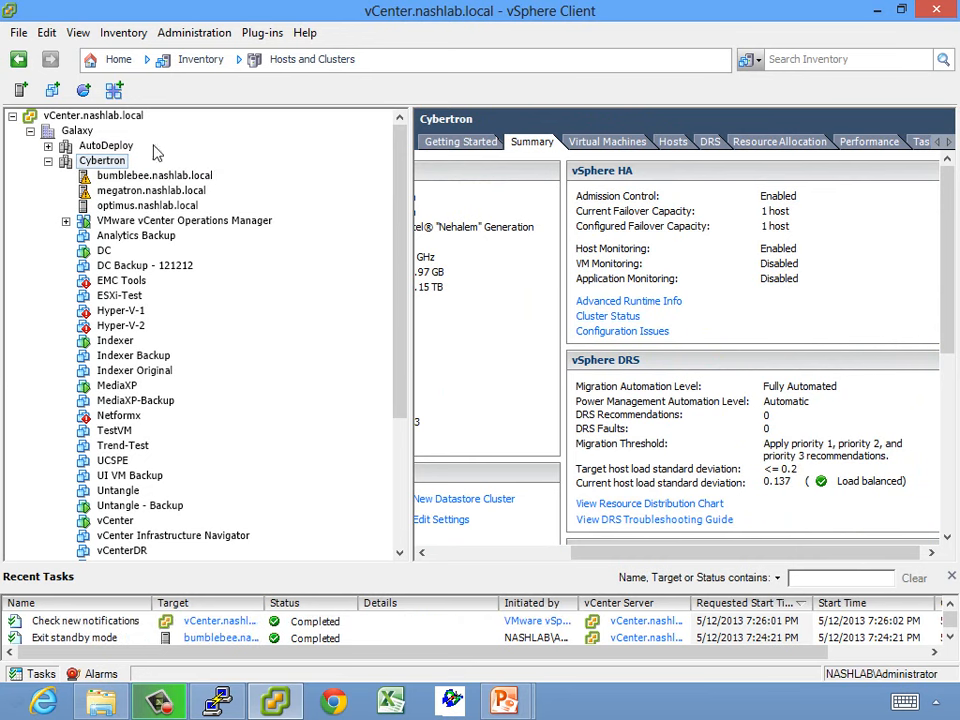
left_click(110, 163)
right_click(113, 165)
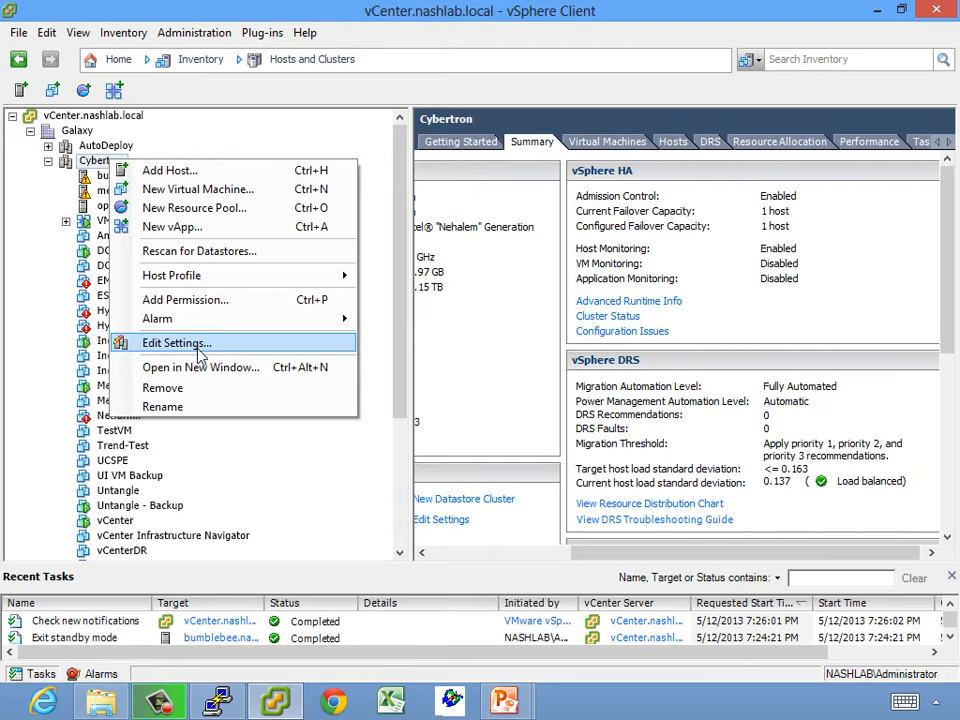
left_click(205, 343)
left_click(203, 261)
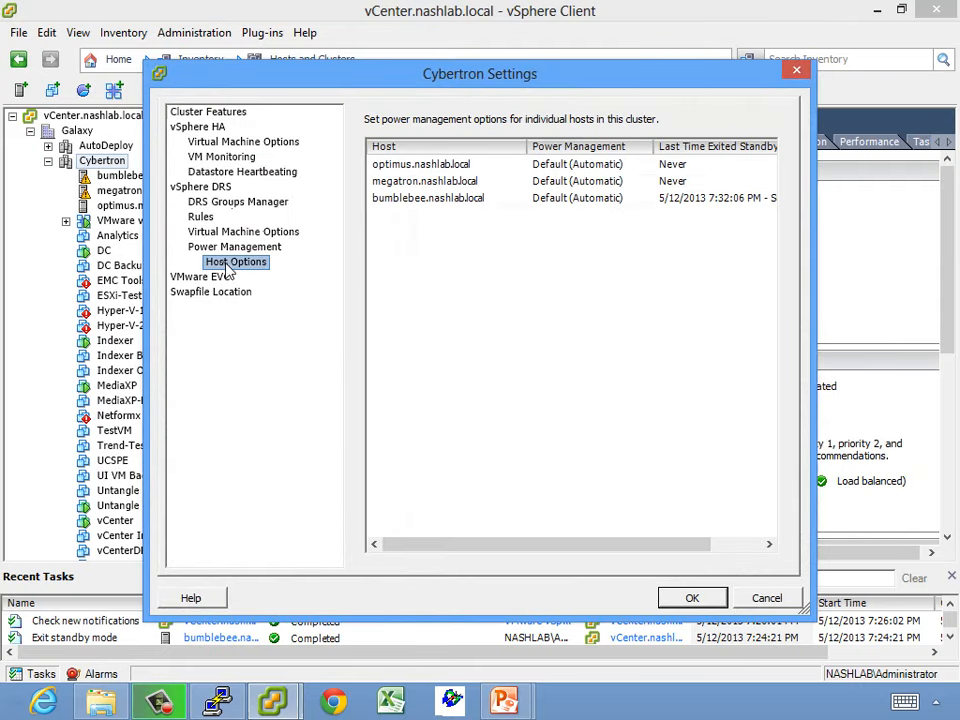
left_click(700, 198)
left_click_drag(574, 549, 499, 540)
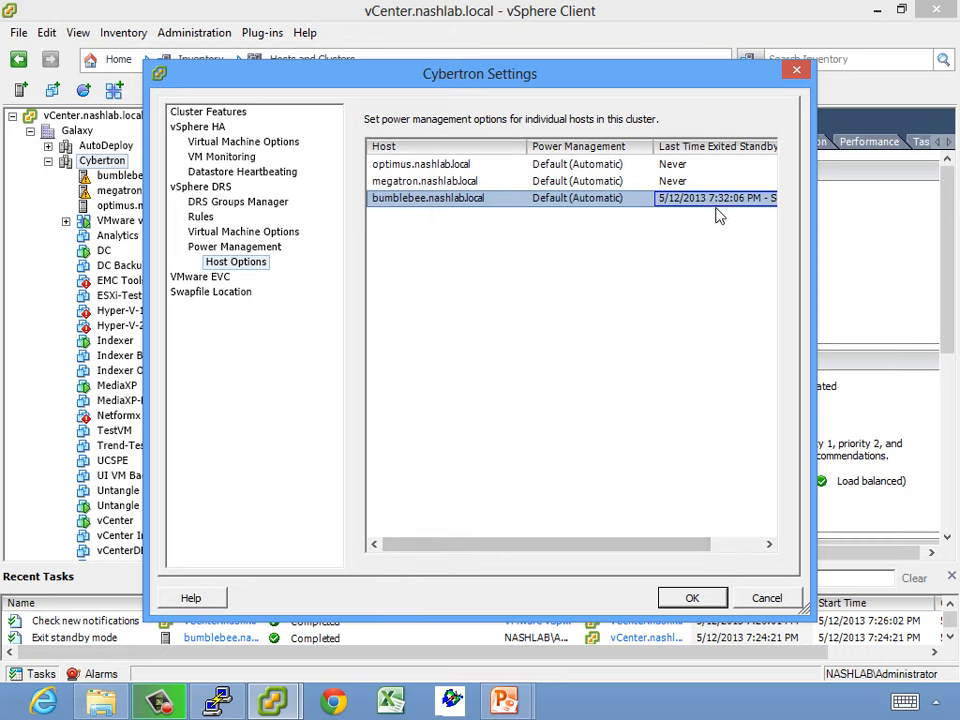
left_click(765, 597)
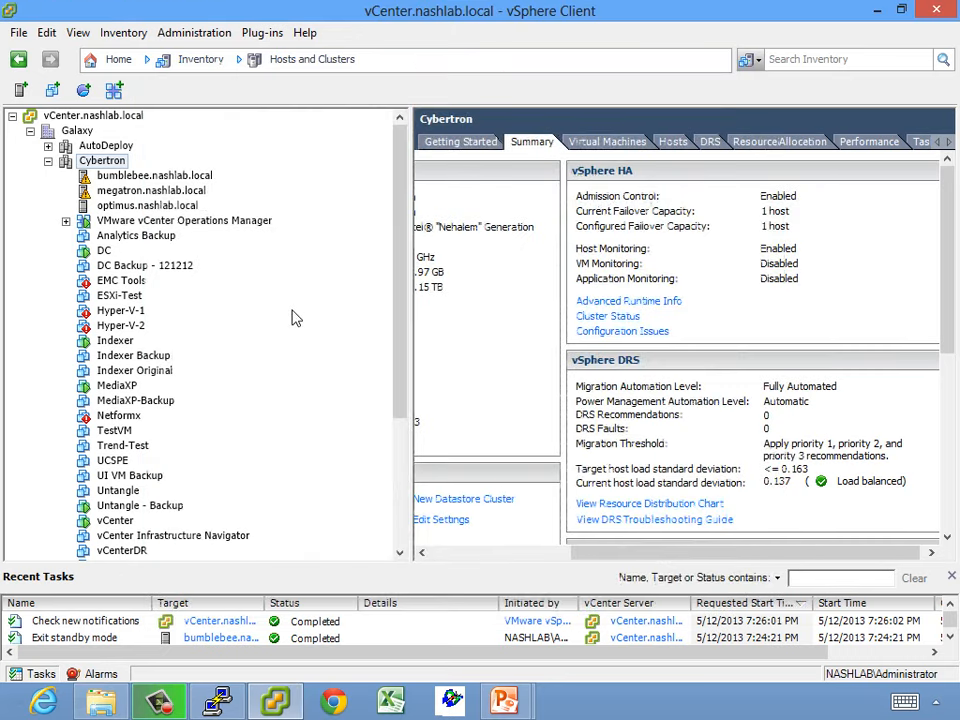
Look at the optimus and megatron hosts and check the standby command available for megatron without running it.
left_click(165, 206)
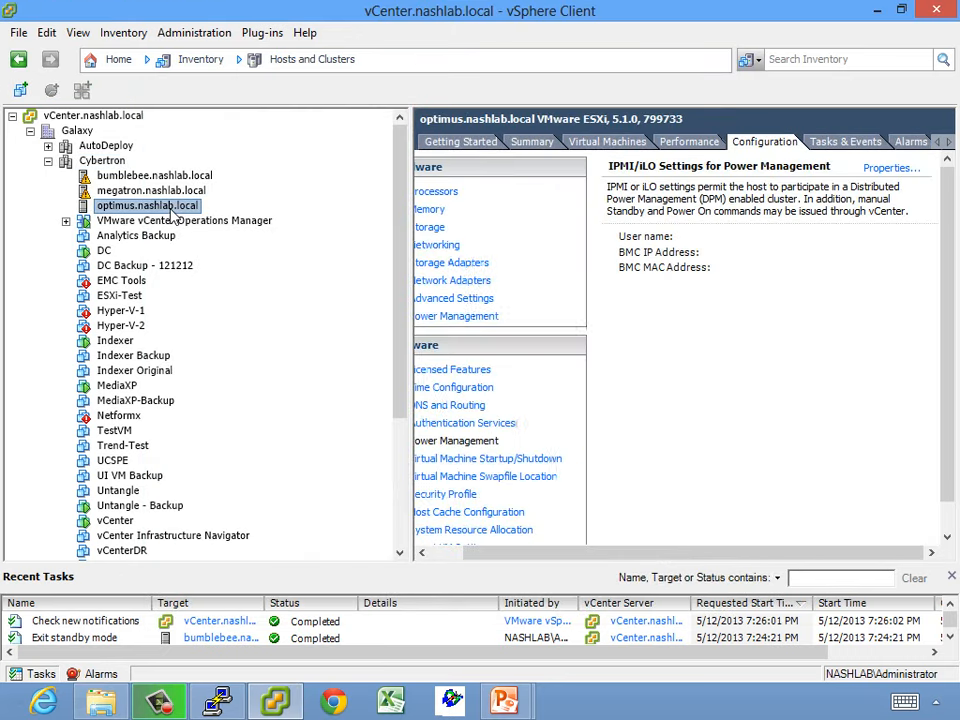
left_click(140, 190)
right_click(165, 191)
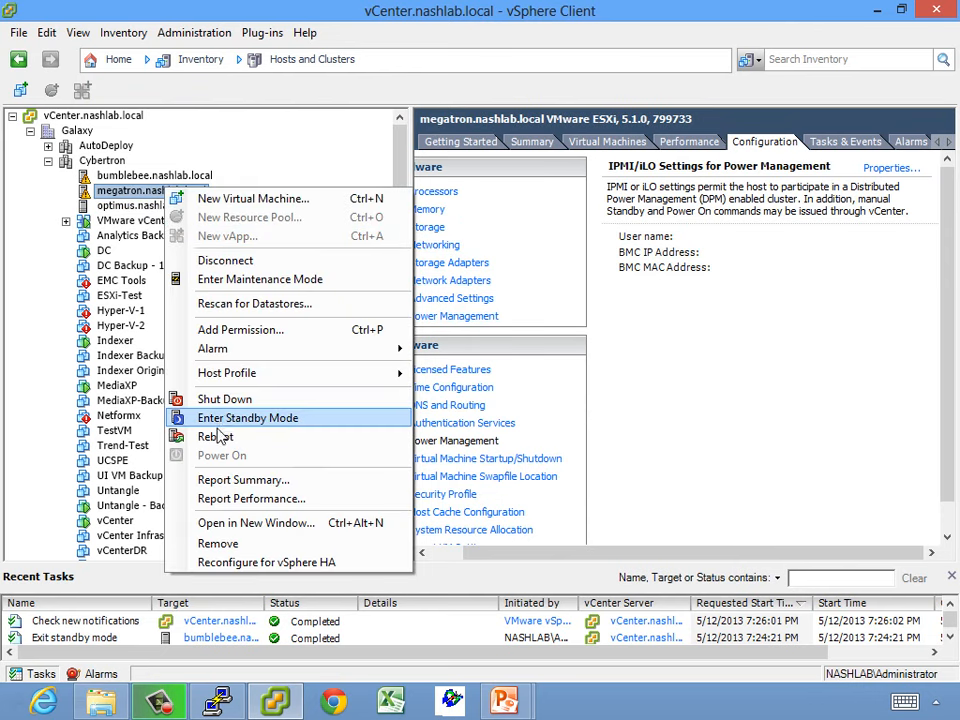
left_click(733, 346)
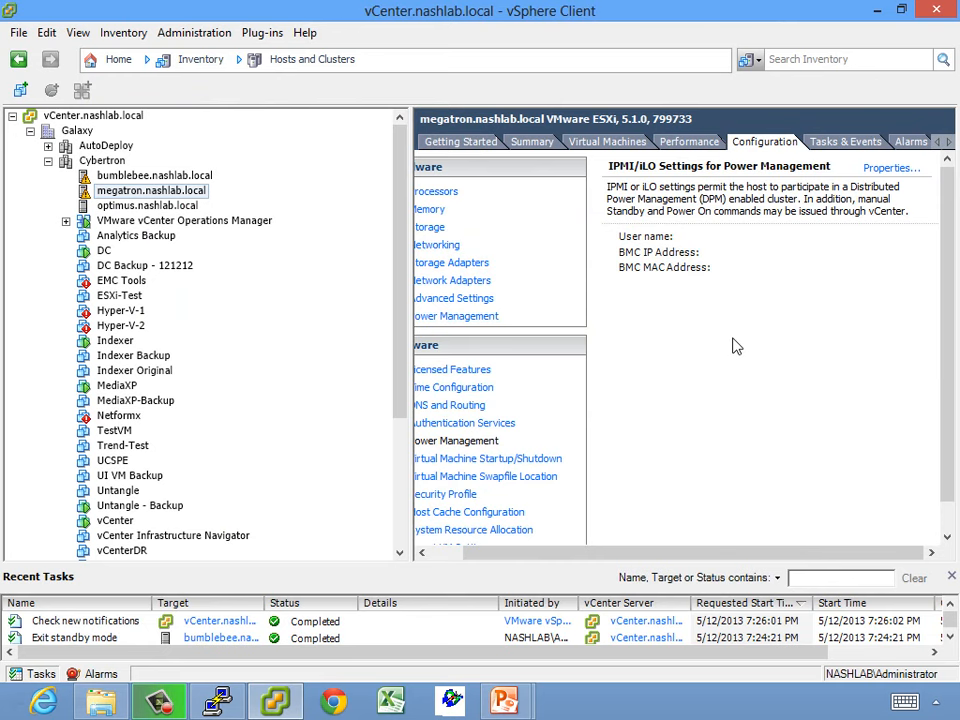
key("alt")
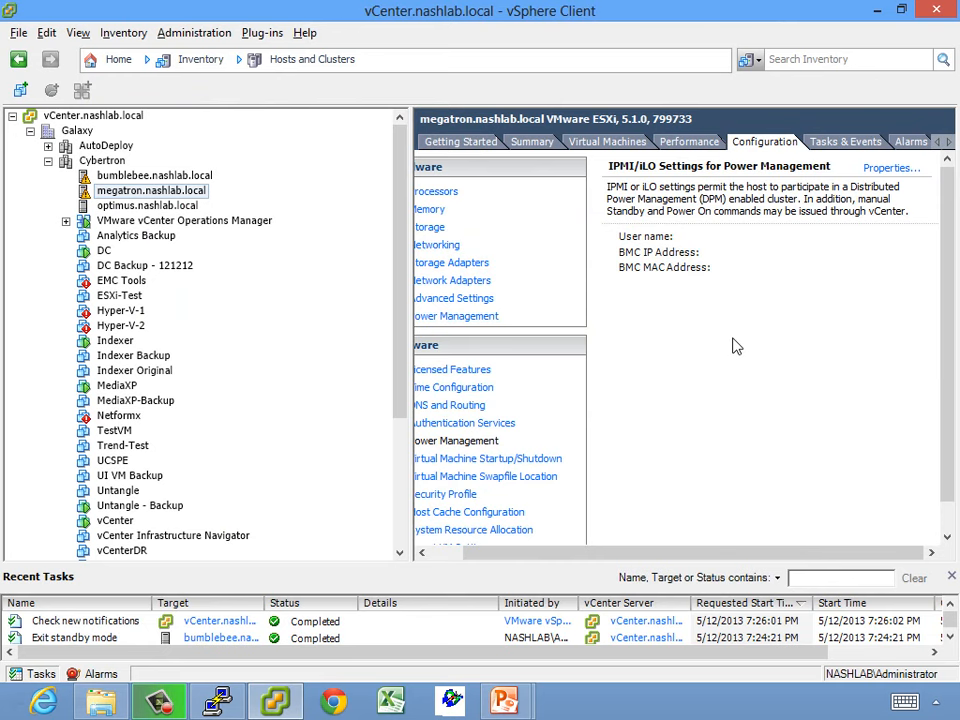
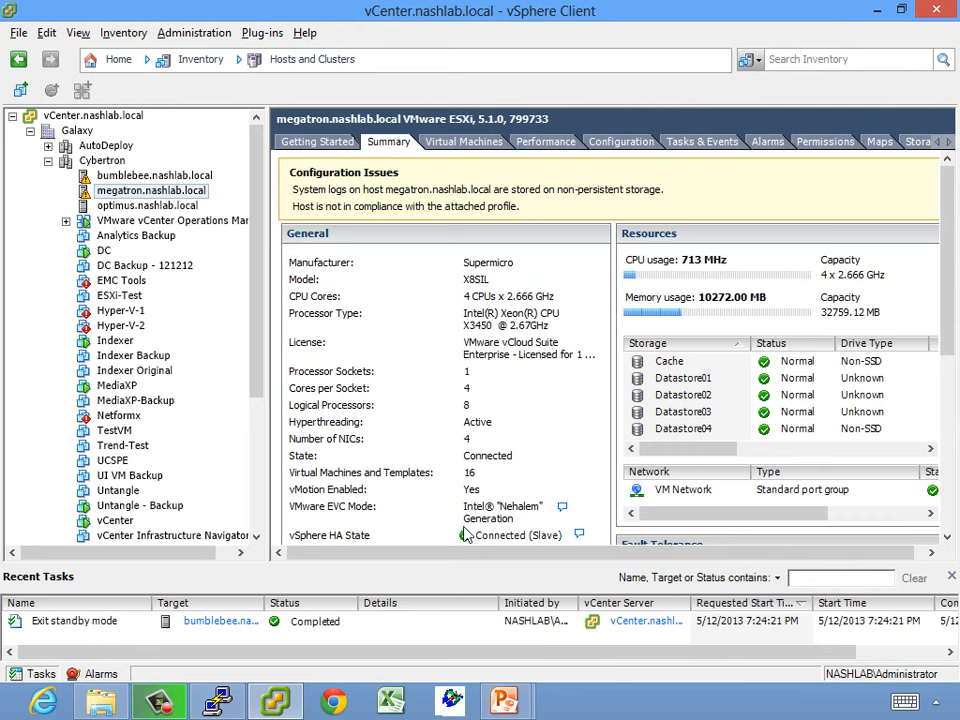
View megatron's EVC mode information, and examine the Cybertron cluster's VMware EVC settings and current CPUID details.
left_click(562, 509)
left_click(84, 158)
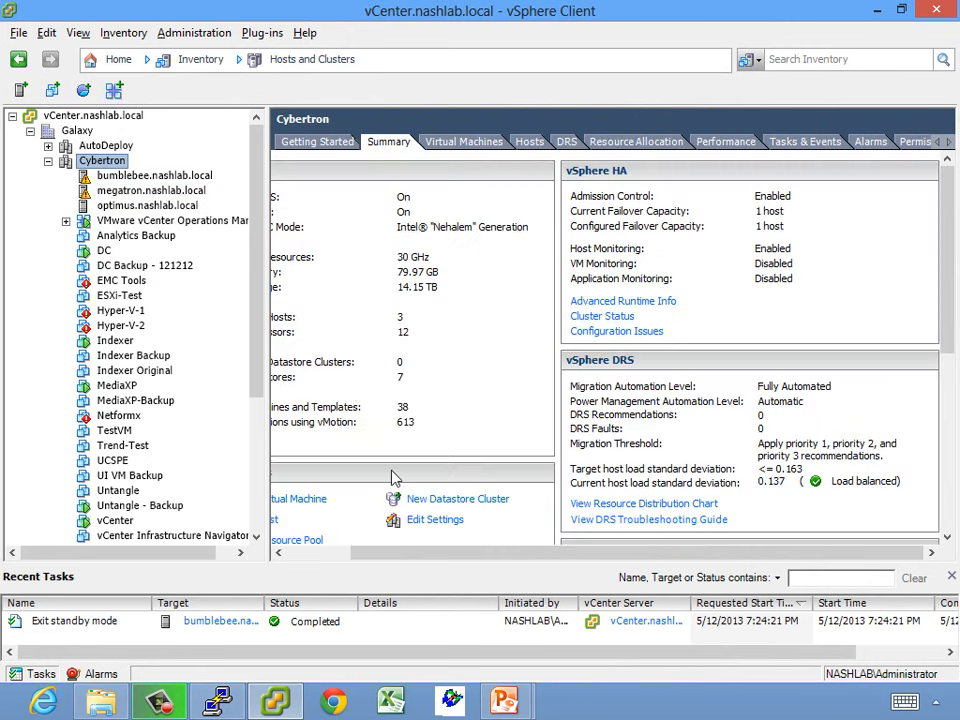
left_click(434, 521)
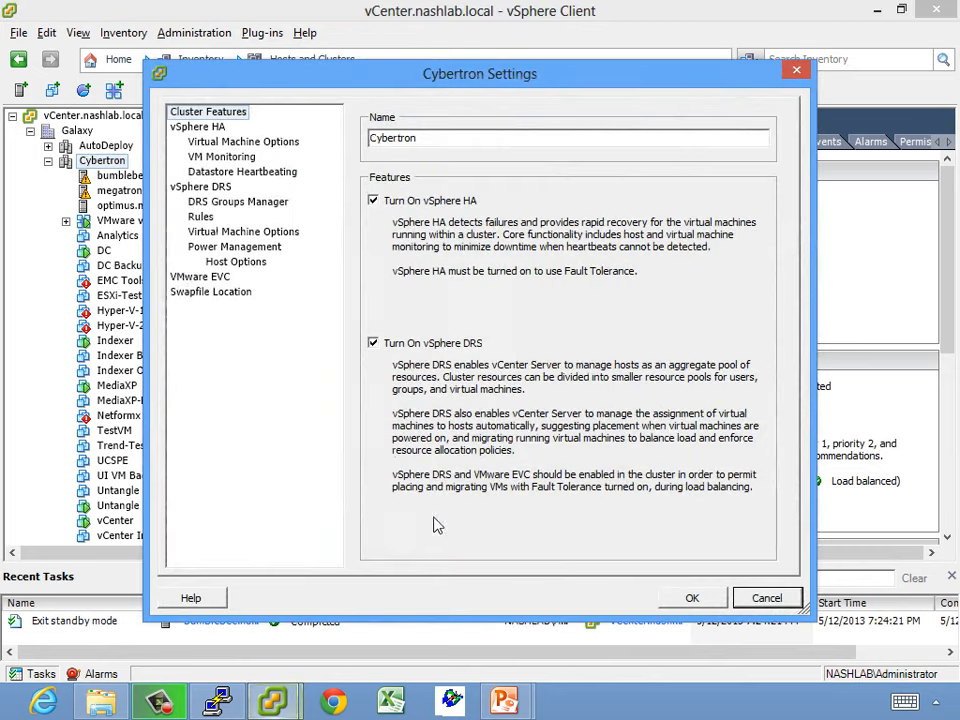
left_click(199, 276)
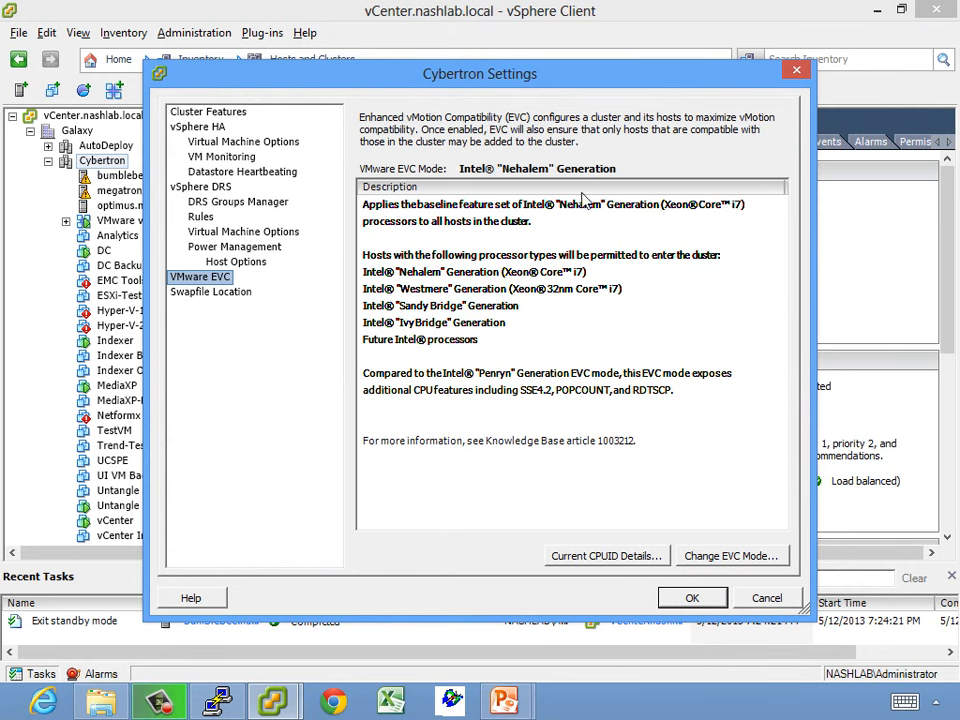
left_click(597, 562)
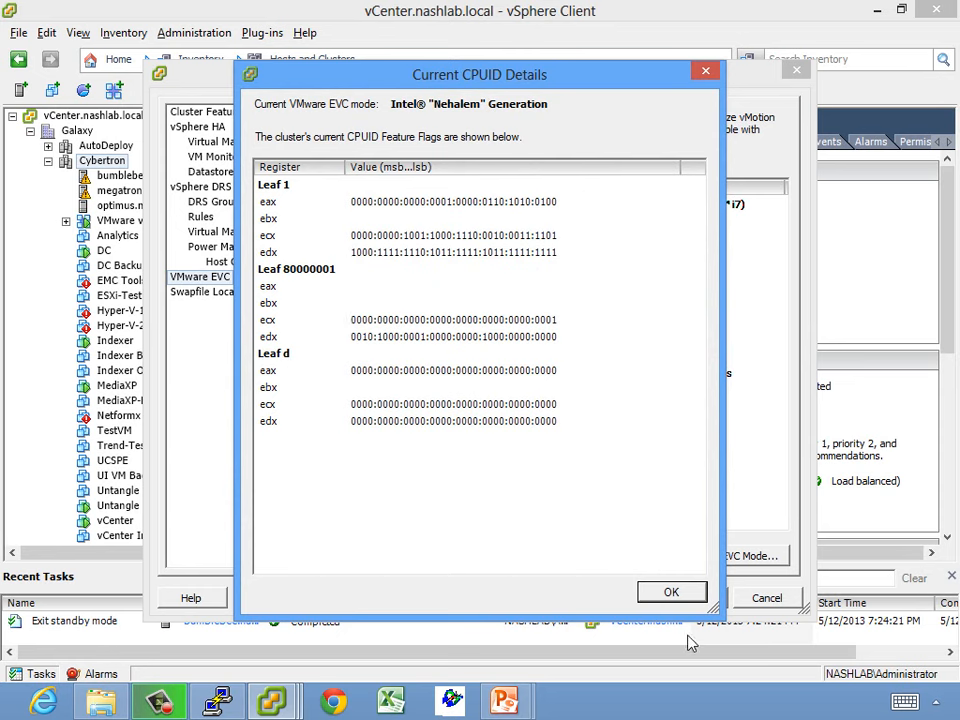
Close the CPUID details and review the AMD, disabled and Intel options for changing the cluster's EVC mode, without applying any.
left_click(668, 594)
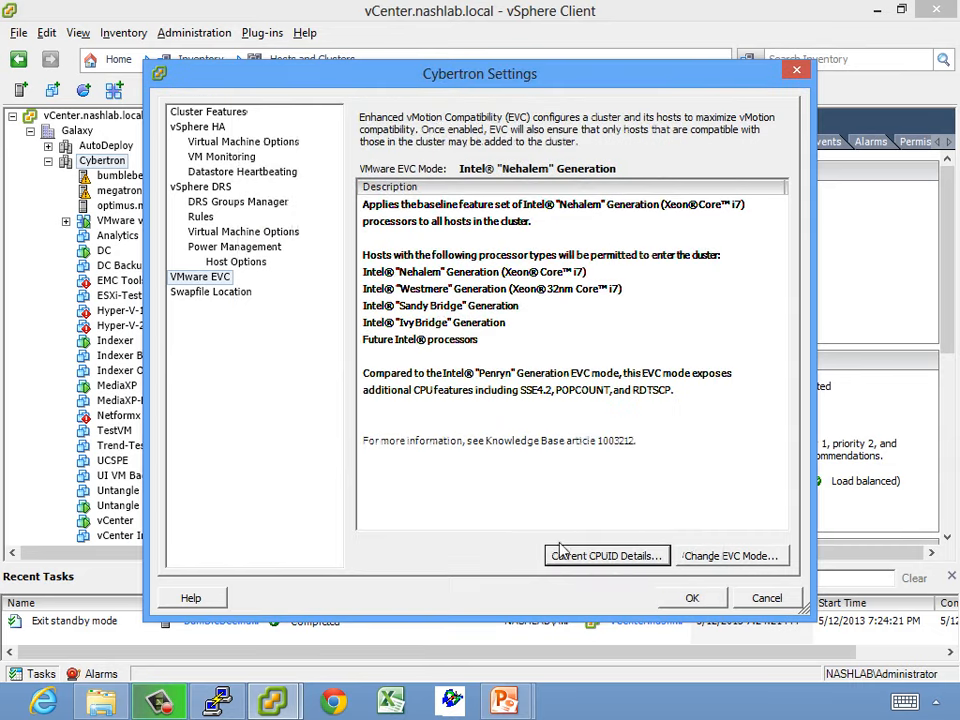
left_click(752, 558)
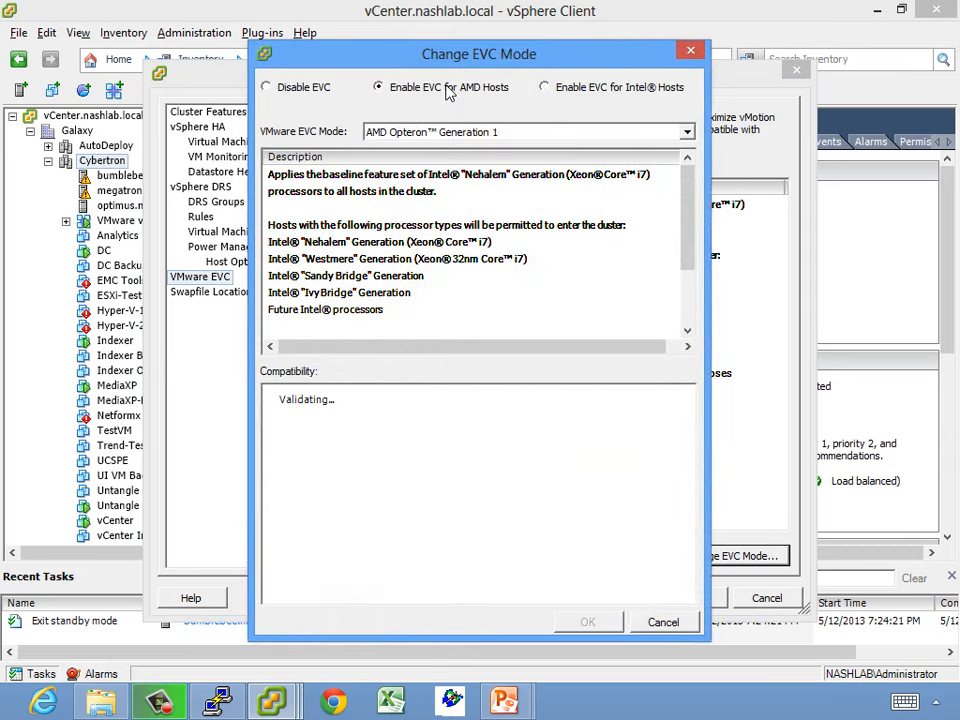
left_click(449, 87)
left_click(448, 131)
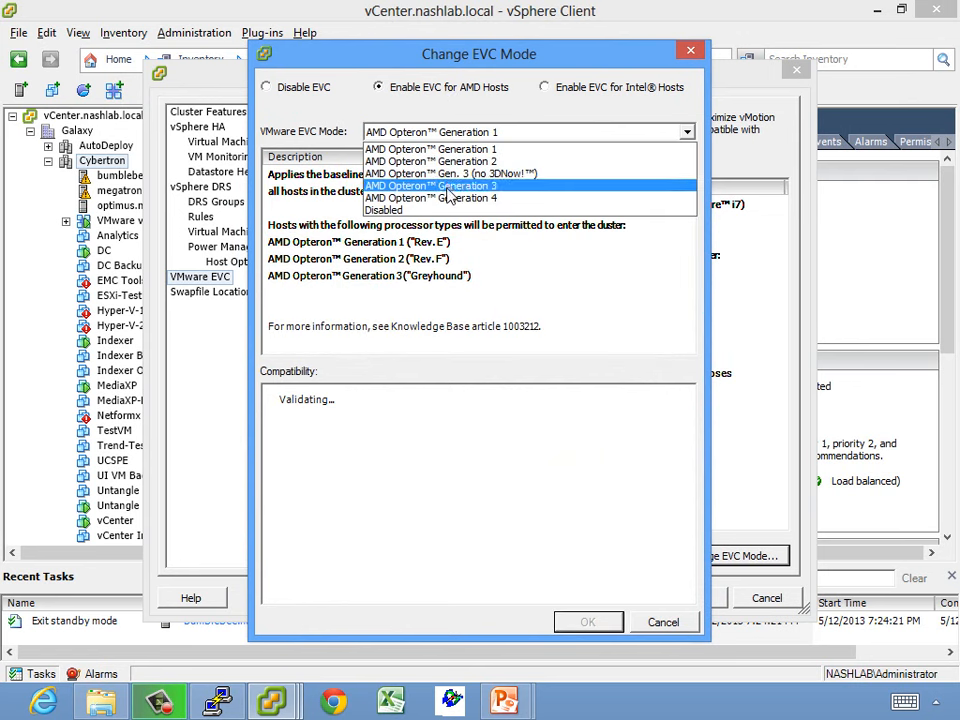
left_click(300, 92)
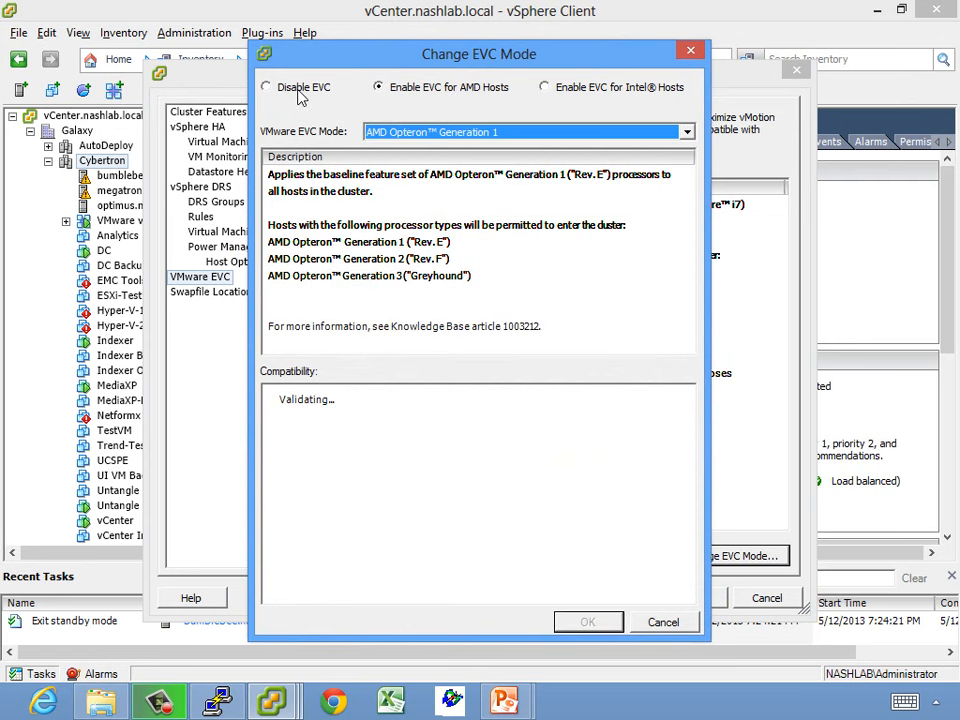
left_click(300, 92)
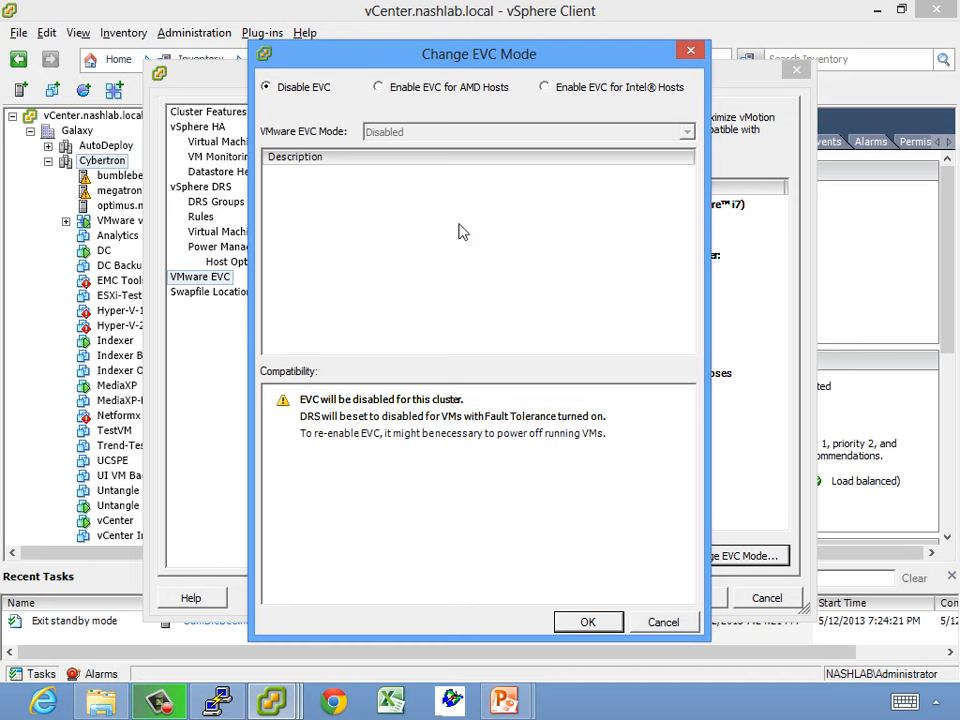
left_click(556, 87)
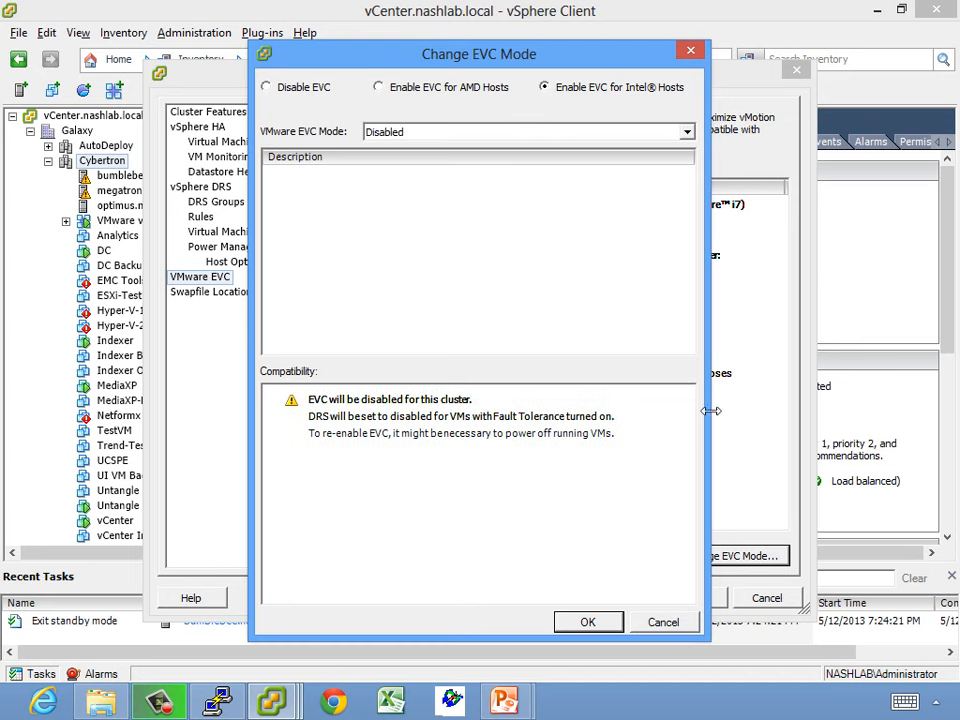
left_click(672, 624)
Check the cluster's host compatibility with the Intel "Merom" and "Sandy Bridge" EVC modes, and reselect "Nehalem".
left_click(728, 556)
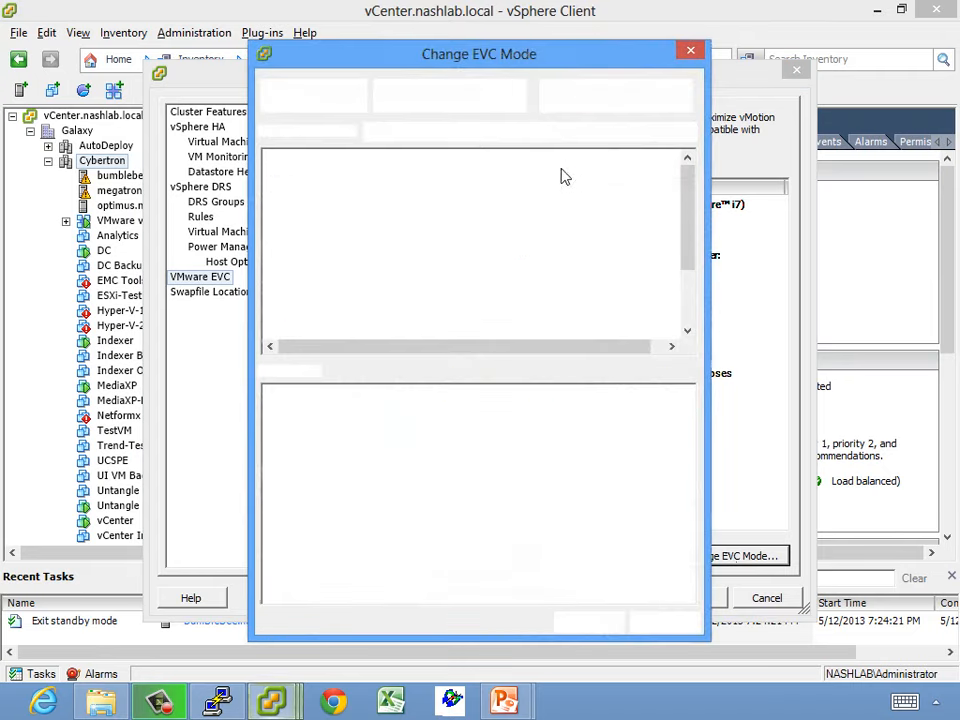
left_click(386, 133)
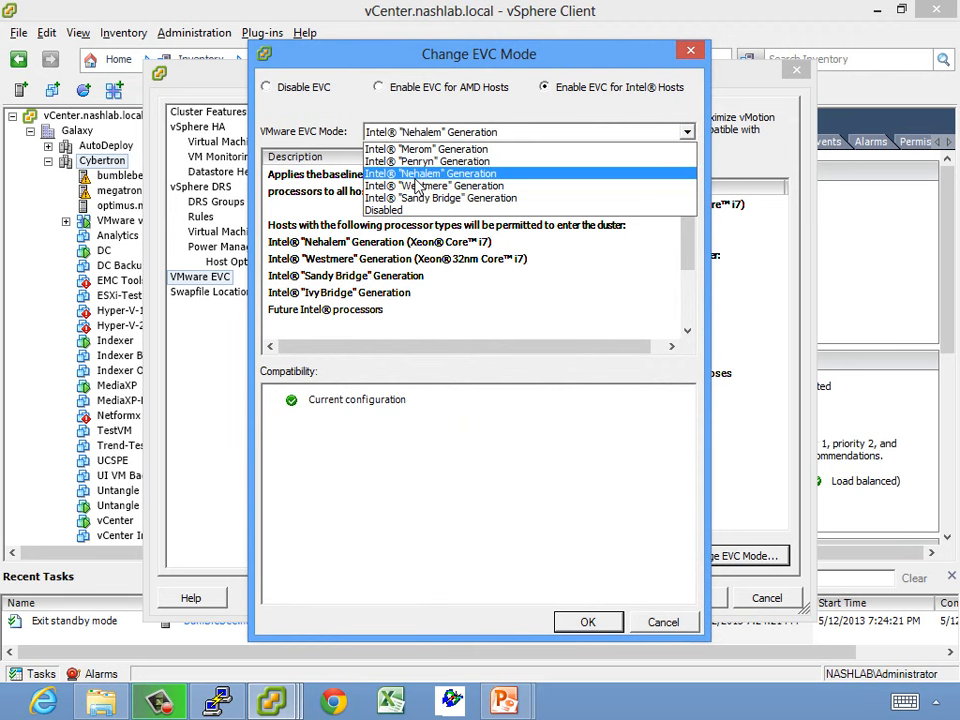
left_click(424, 149)
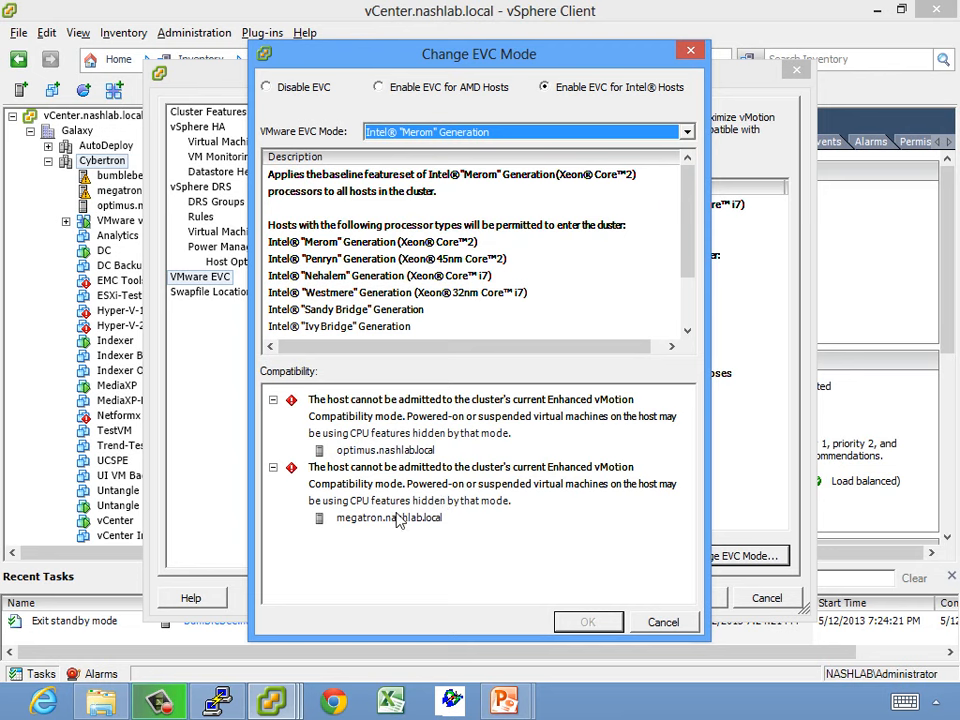
left_click(432, 132)
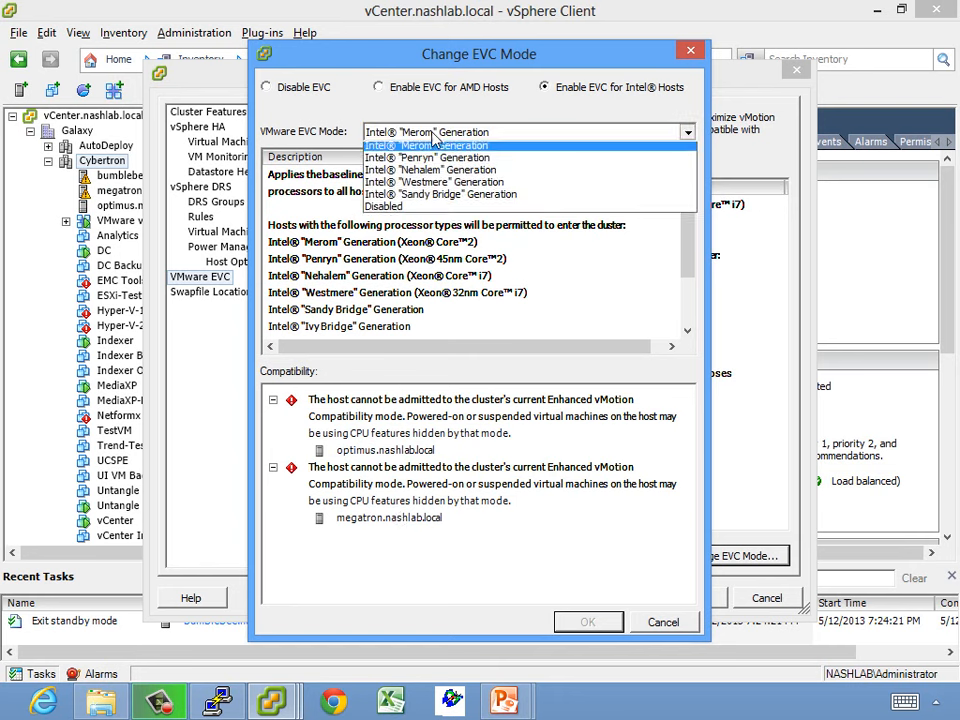
left_click(428, 199)
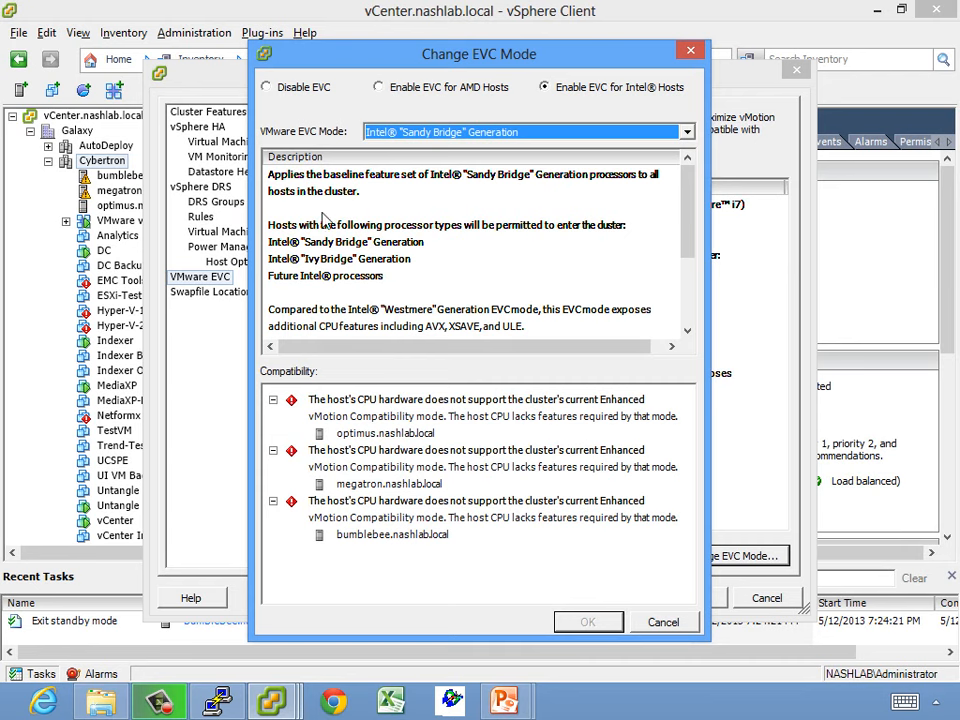
left_click(405, 131)
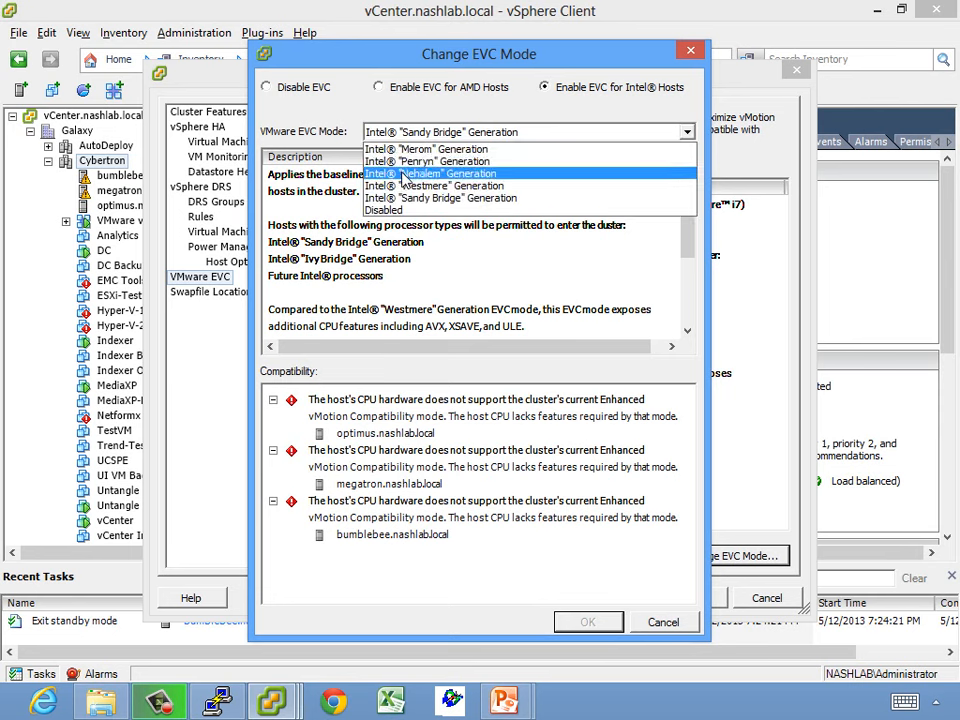
left_click(408, 173)
Compare the "Nehalem" EVC mode with "Sandy Bridge" once more and leave the Cybertron settings without saving.
left_click(425, 131)
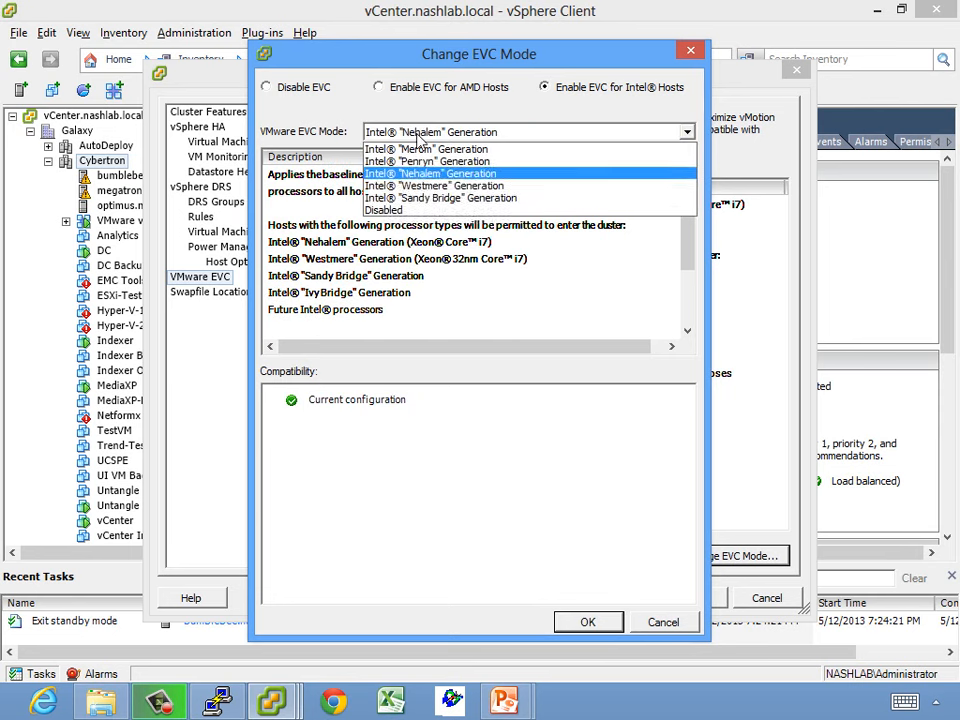
left_click(422, 195)
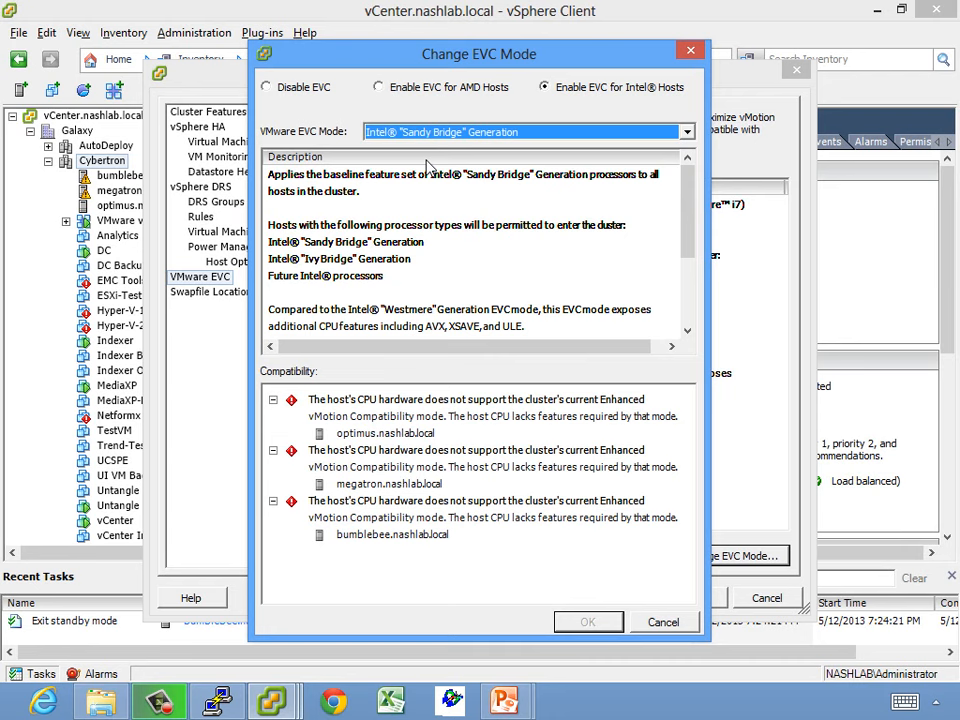
left_click(420, 132)
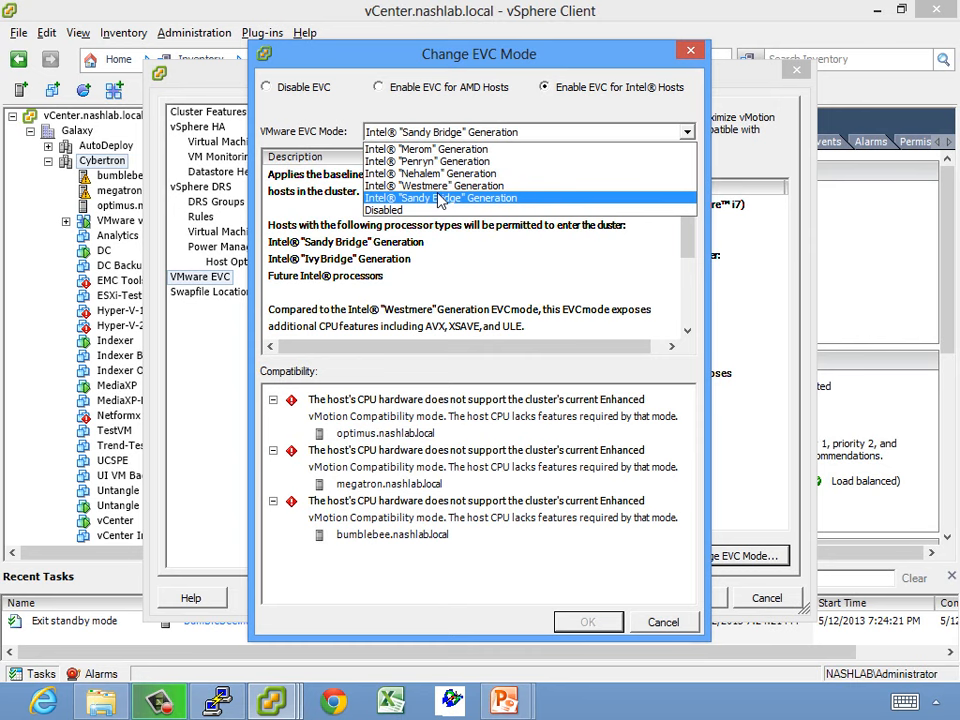
left_click(433, 176)
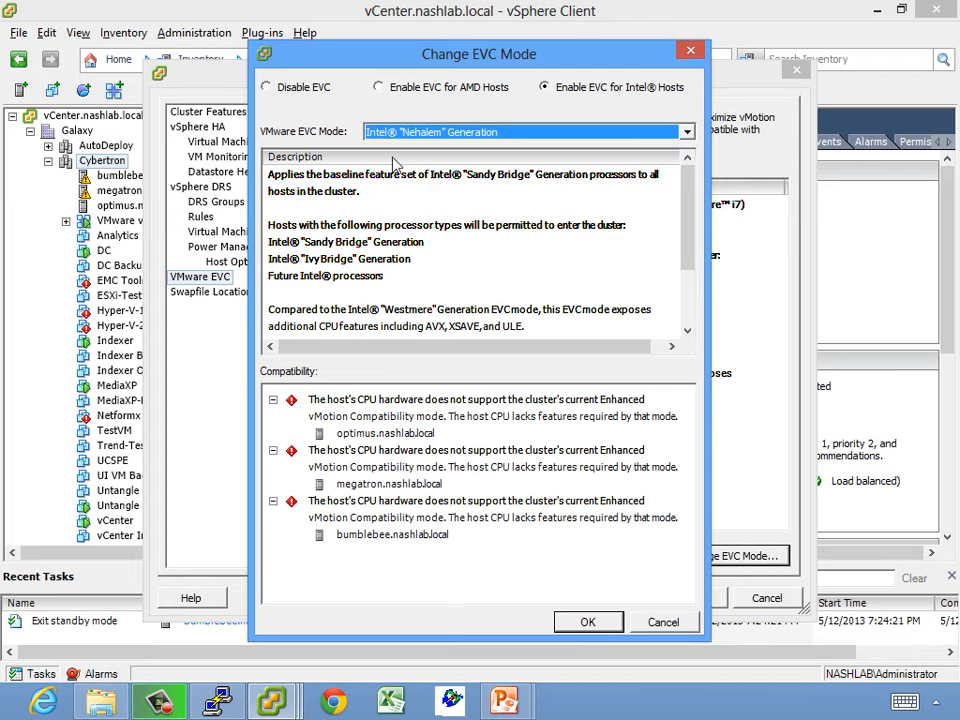
left_click(658, 621)
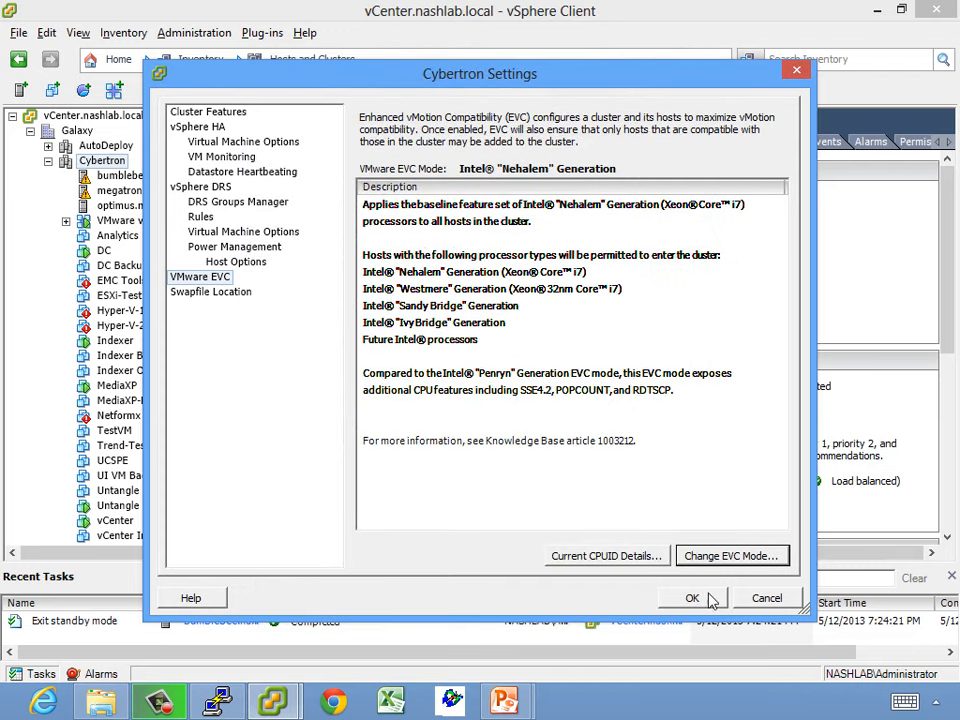
left_click(766, 598)
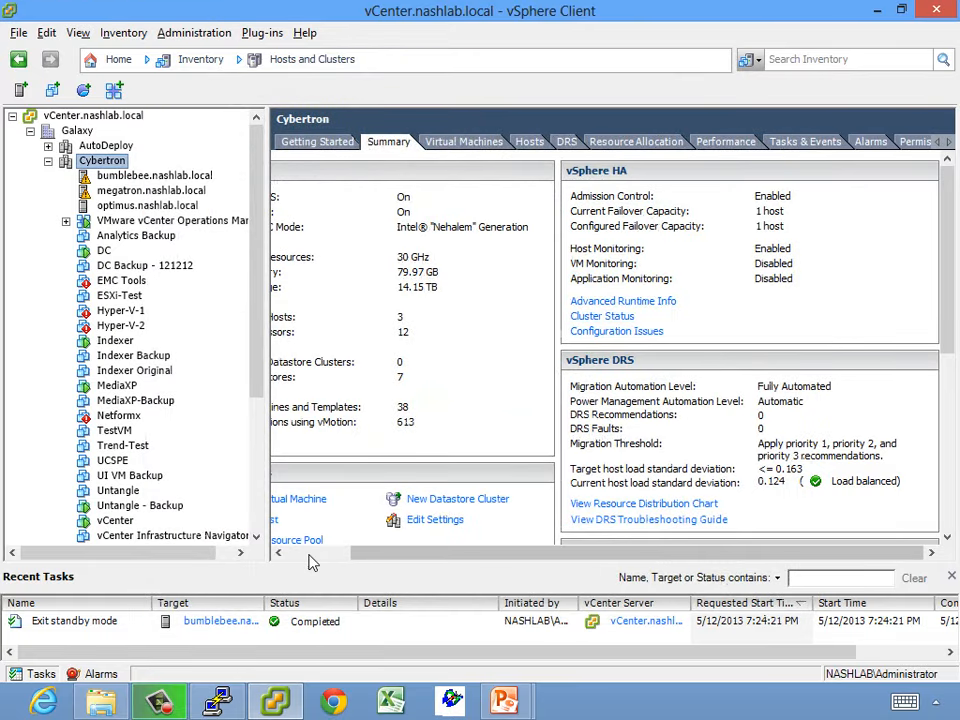
View the bumblebee host's summary and its list of supported EVC modes.
left_click(178, 177)
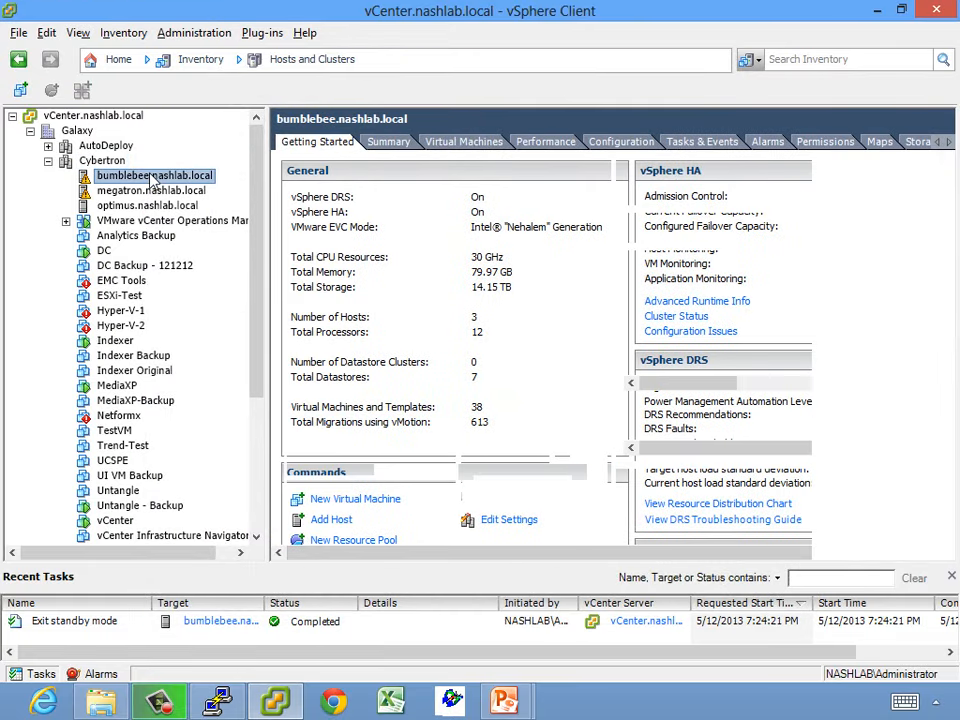
left_click(390, 143)
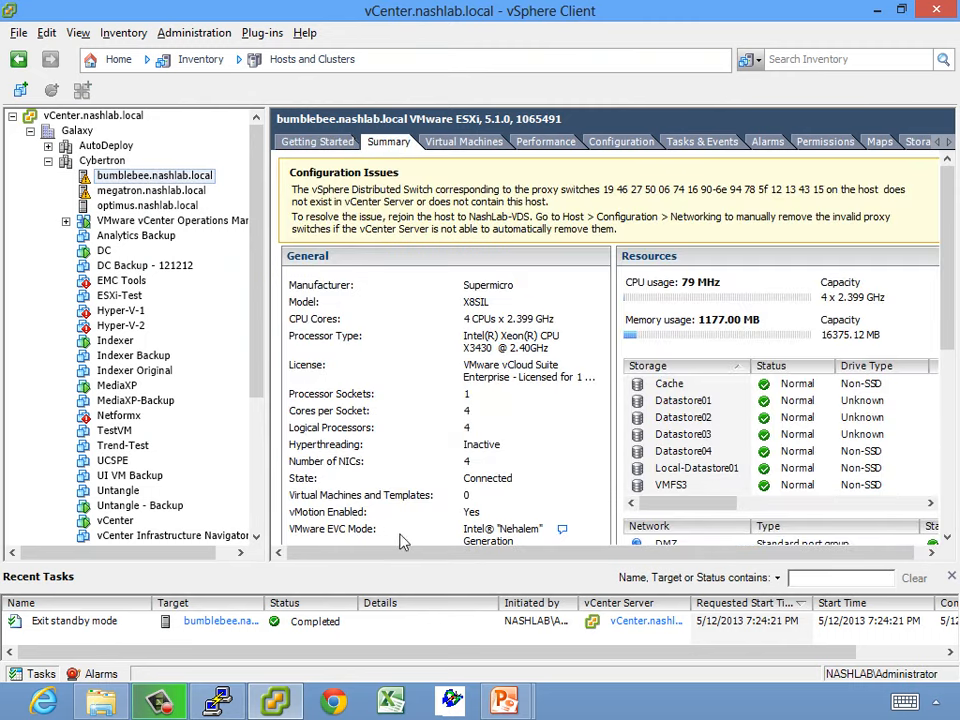
scroll(551, 430, "down", 2)
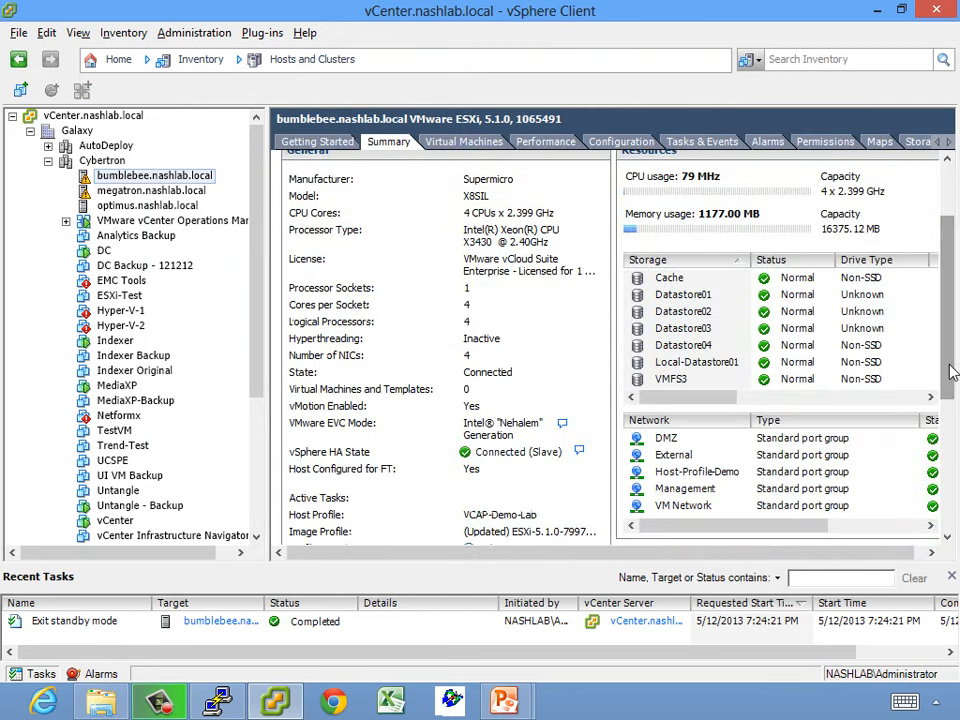
left_click(563, 425)
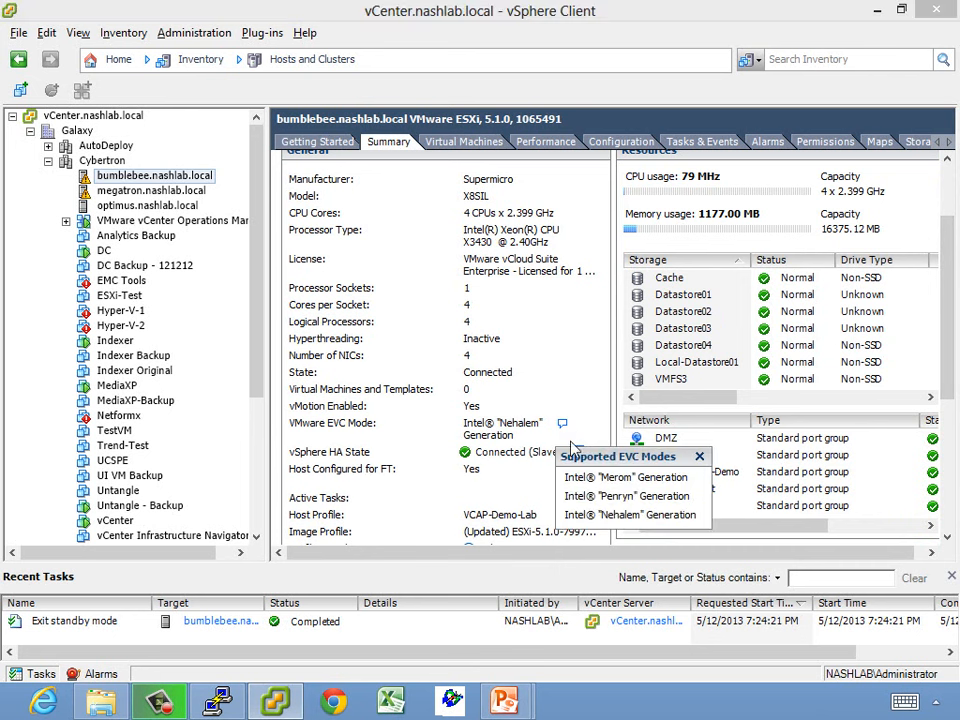
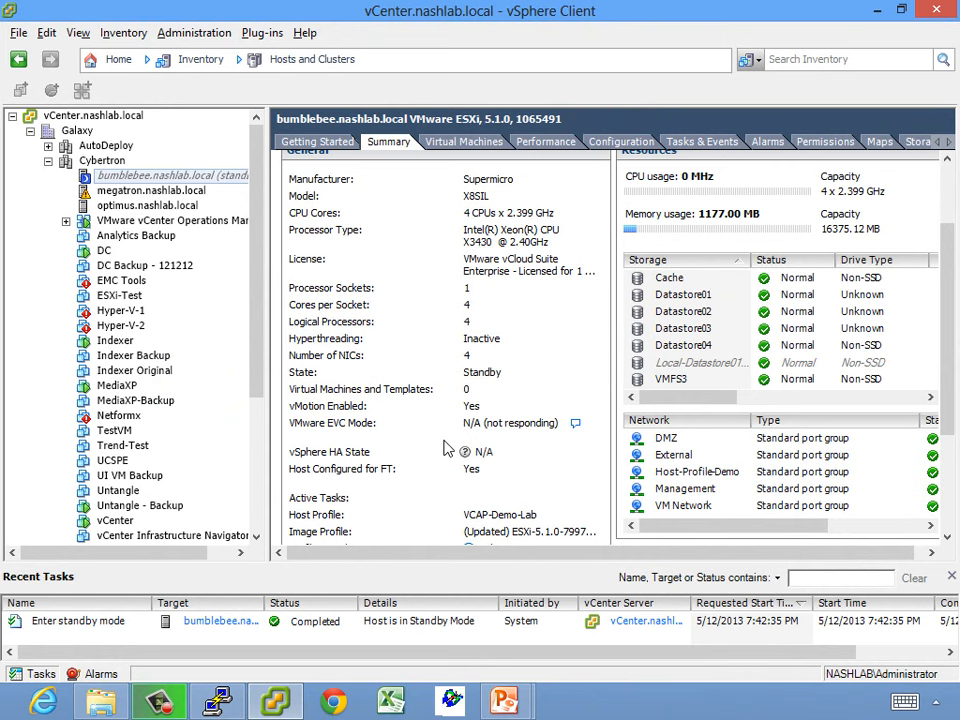
Narrow the inventory tree and show Datastore01's details in the optimus host's storage configuration.
left_click(133, 205)
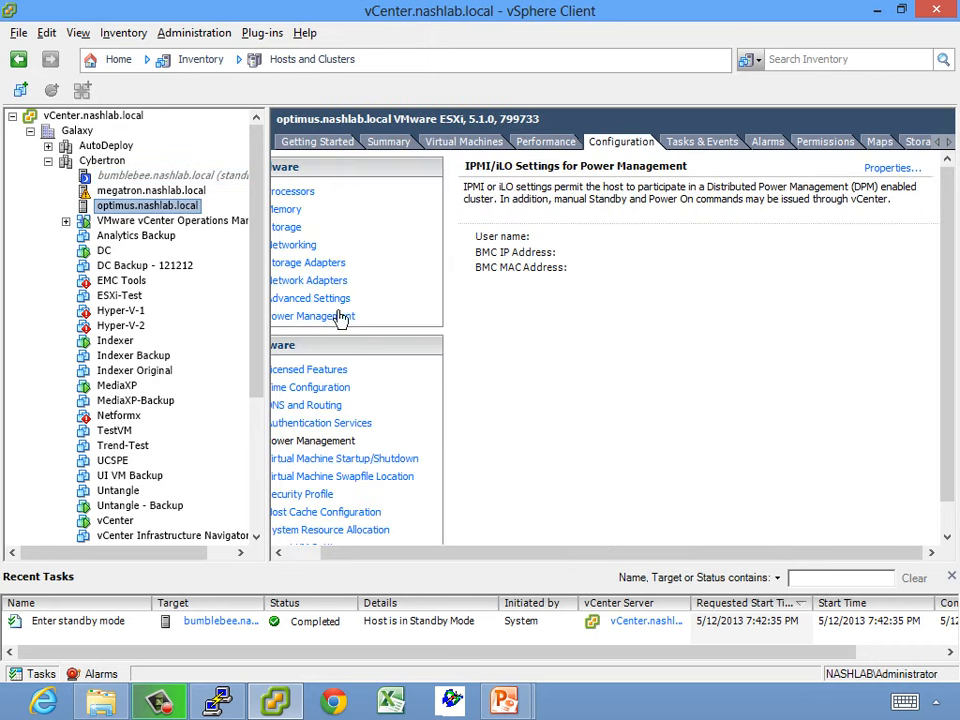
left_click_drag(268, 518, 180, 400)
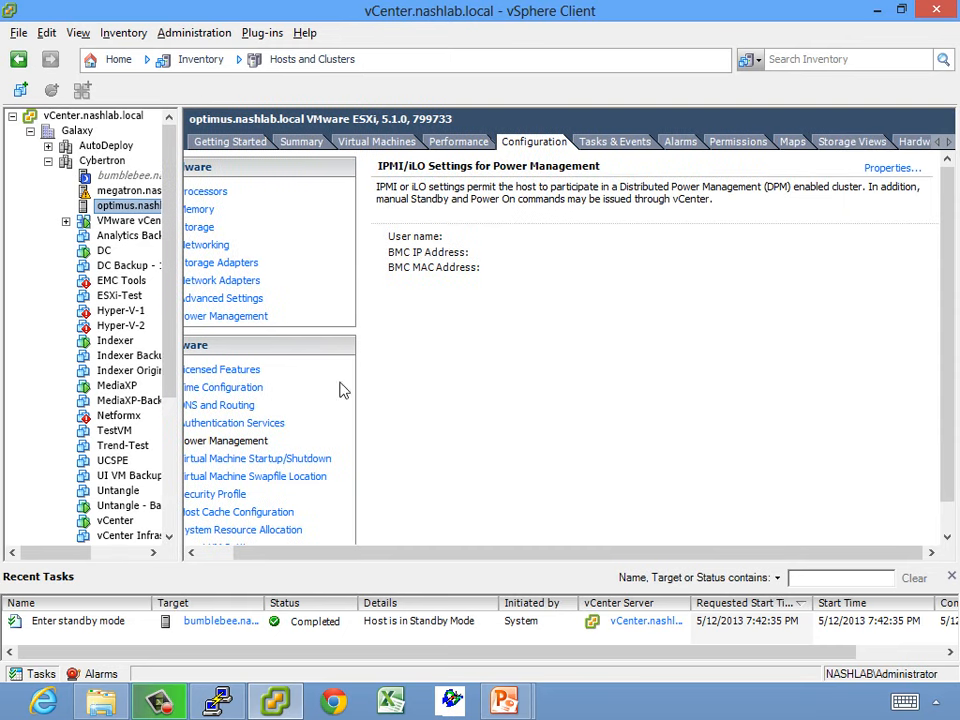
left_click(206, 554)
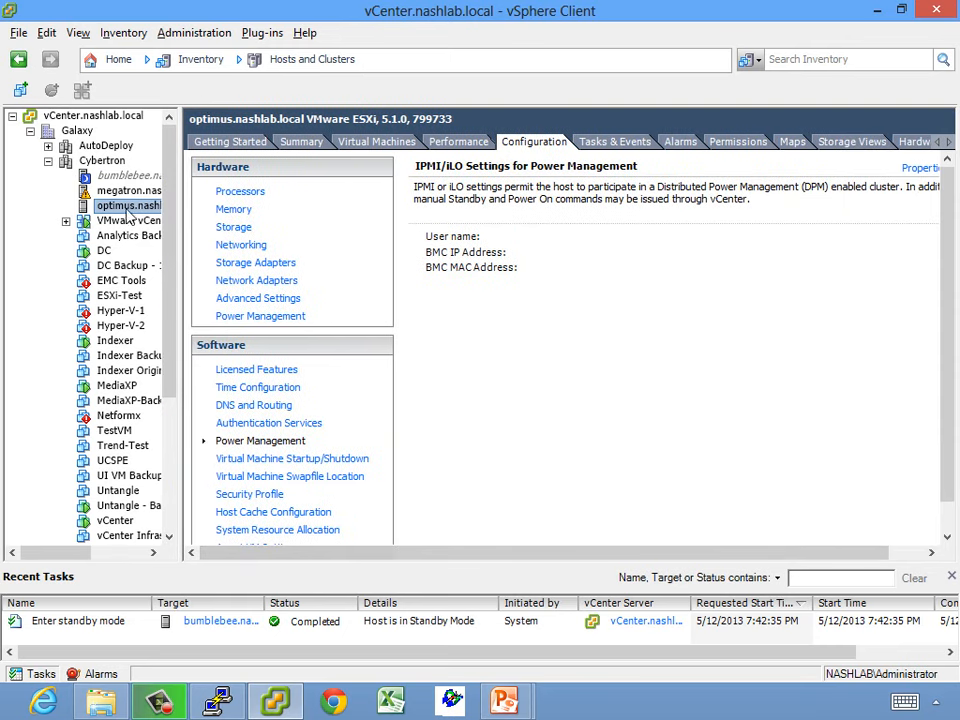
left_click(236, 232)
left_click(476, 248)
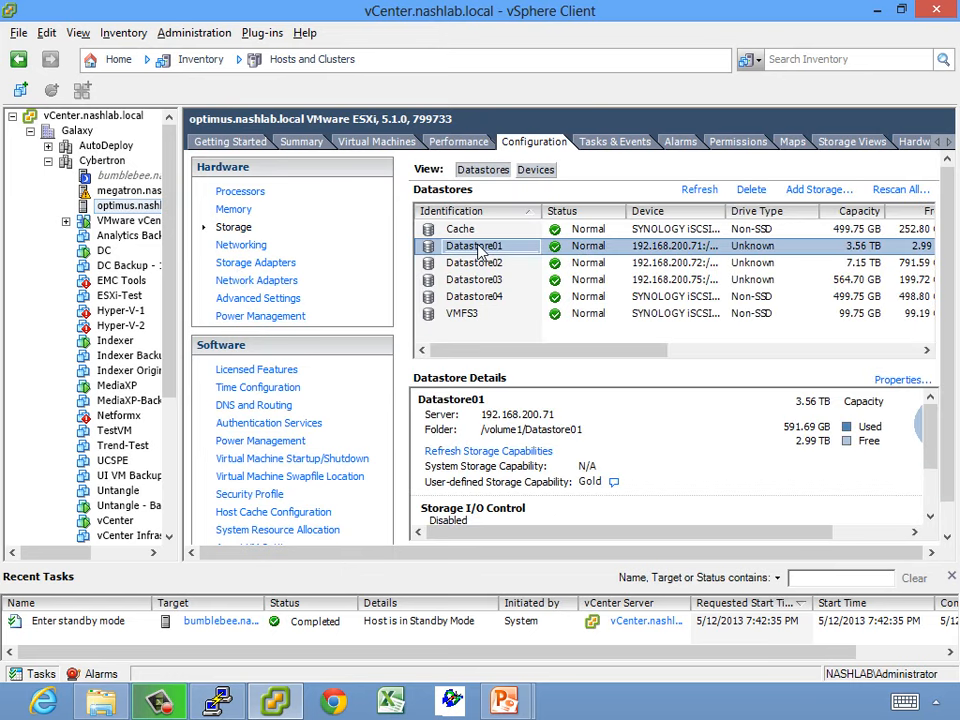
Enable Storage I/O Control on Datastore01 and close its properties.
left_click(894, 382)
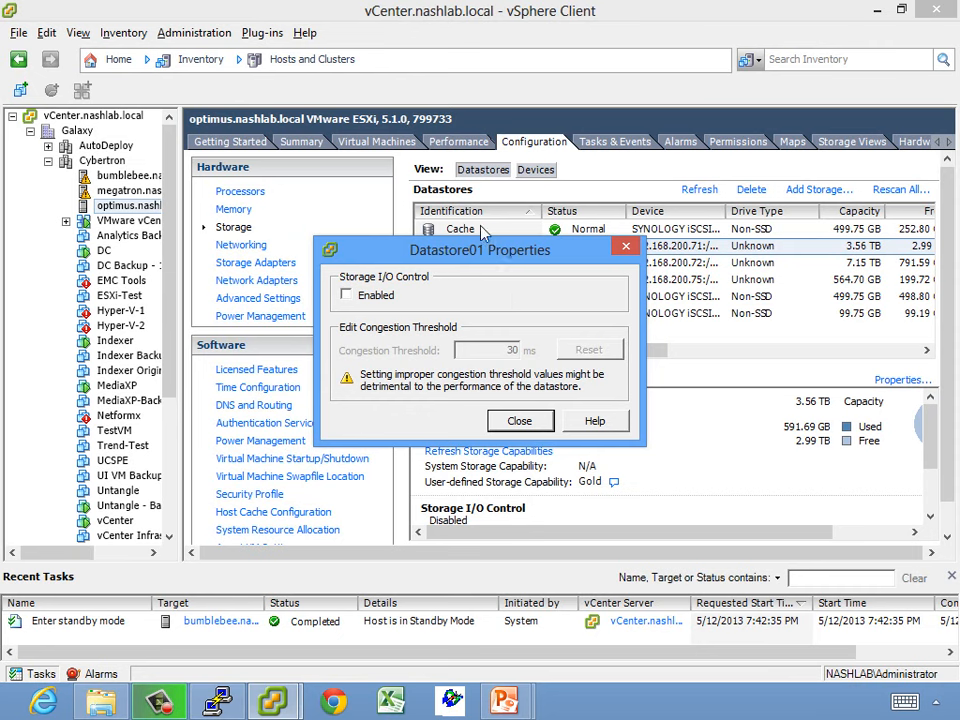
left_click_drag(484, 249, 515, 262)
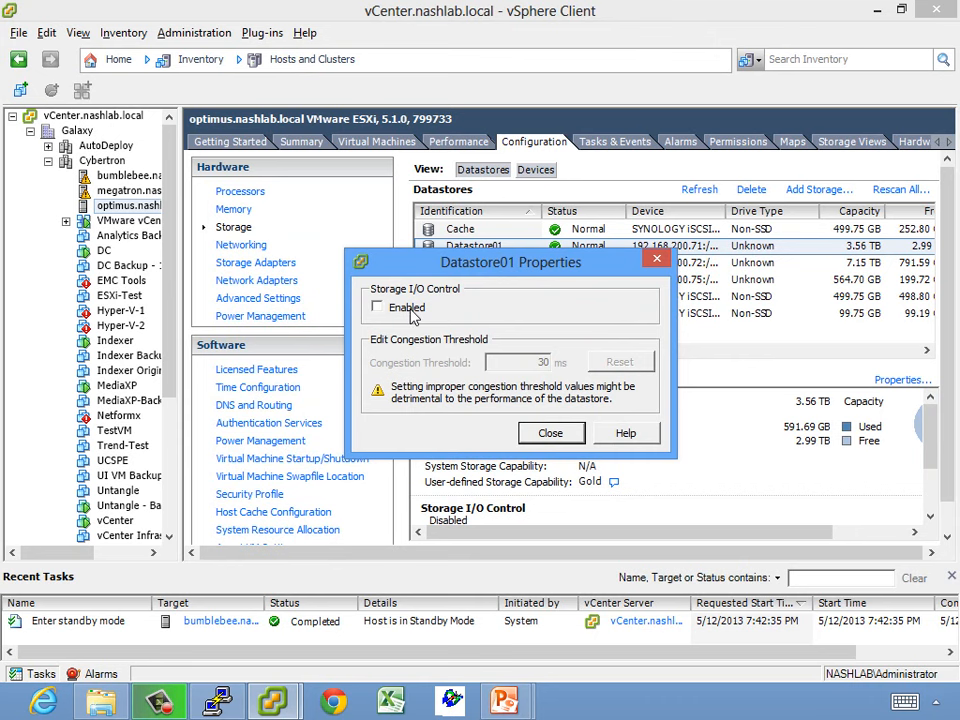
left_click(385, 310)
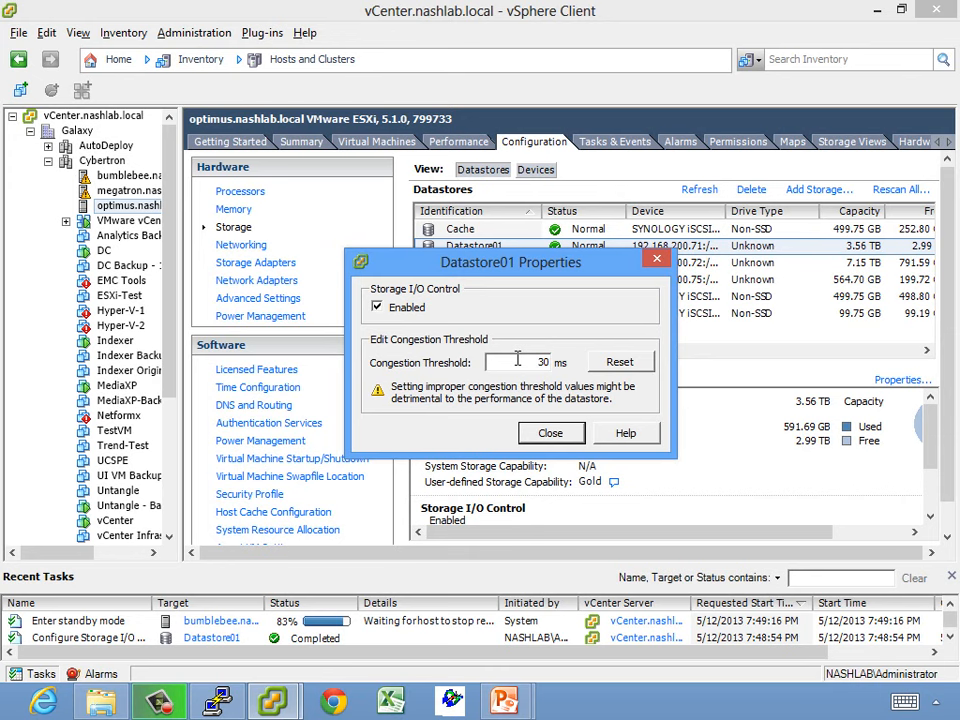
double_click(543, 362)
left_click(546, 432)
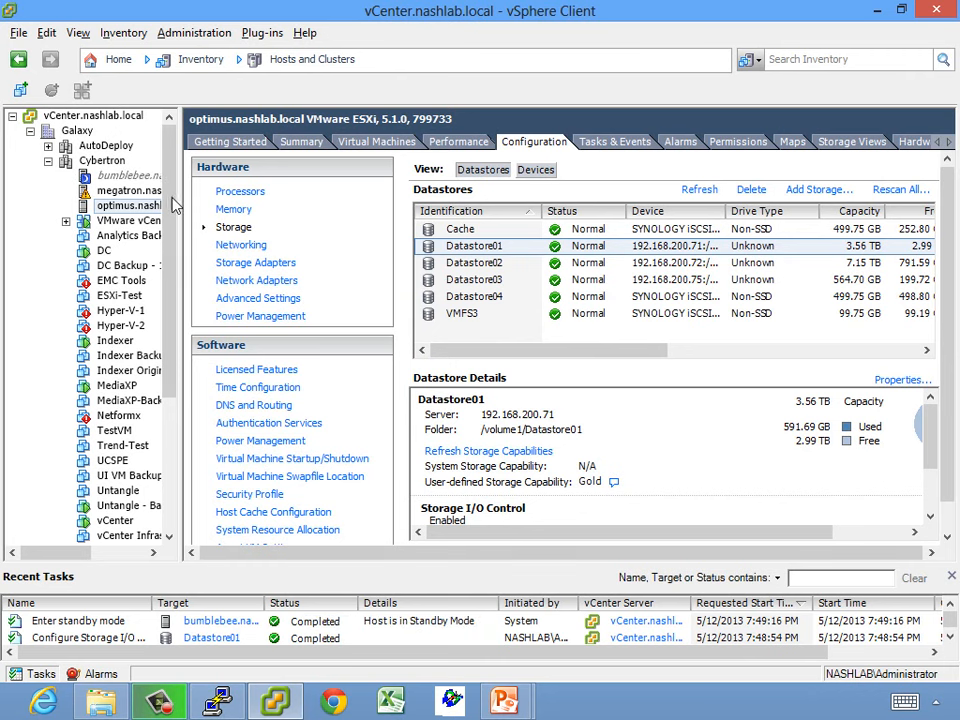
Show the disk resource allocation in the vCenter virtual machine's properties.
scroll(170, 260, "down", 2)
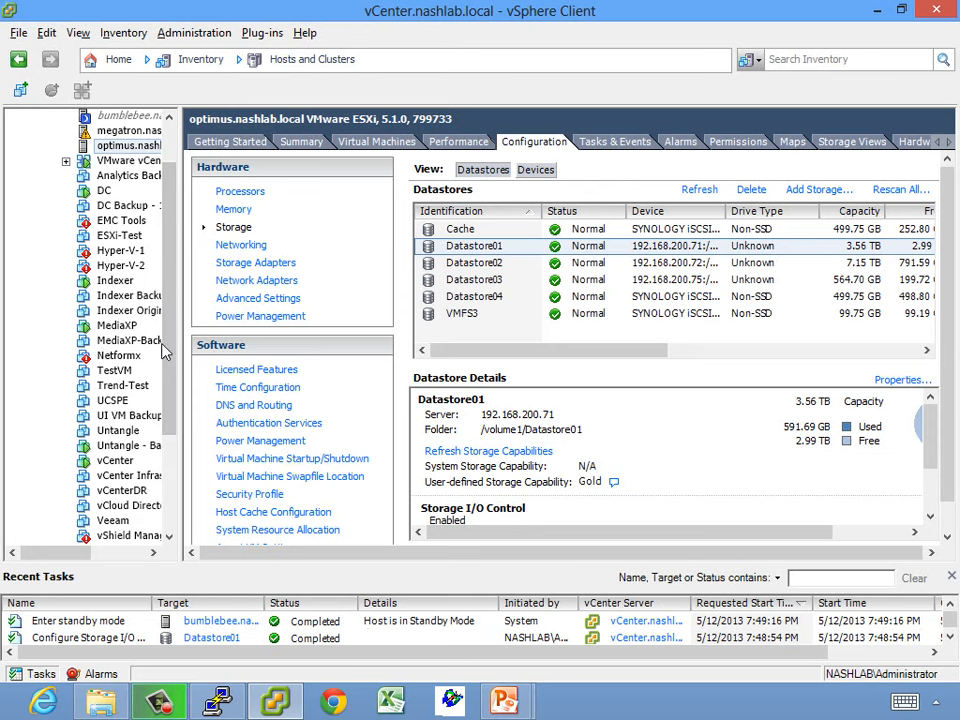
left_click(118, 460)
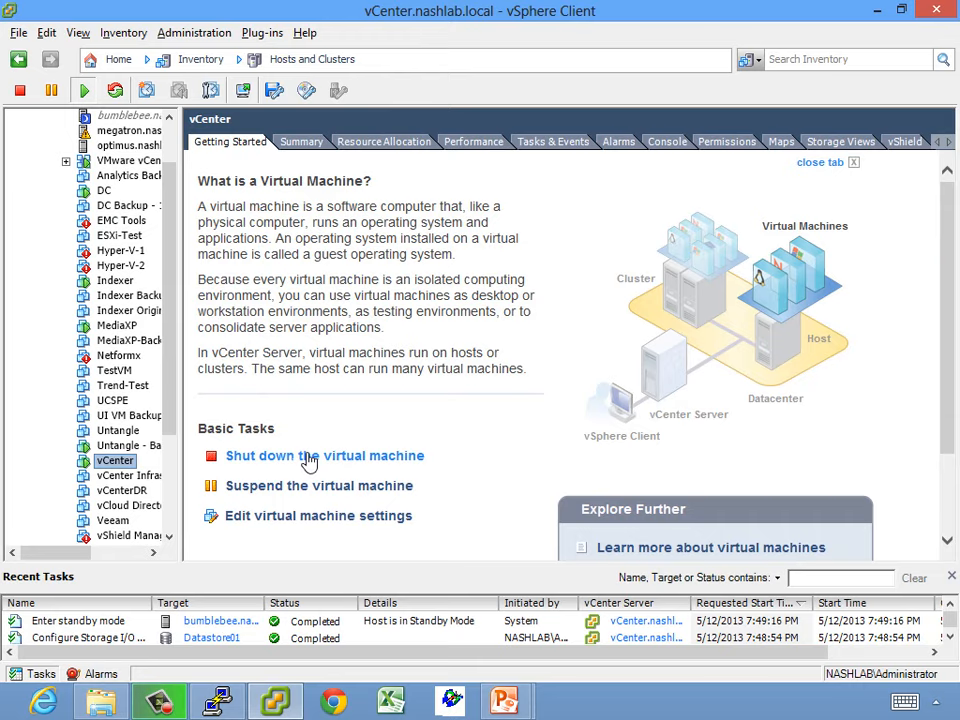
left_click(274, 518)
left_click(279, 87)
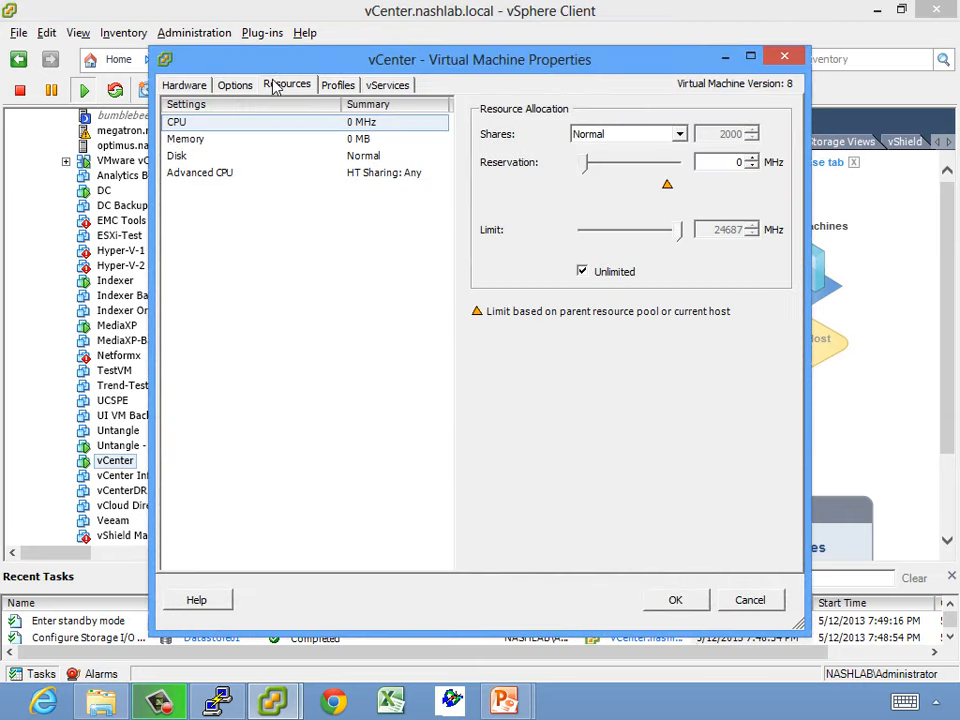
left_click(184, 158)
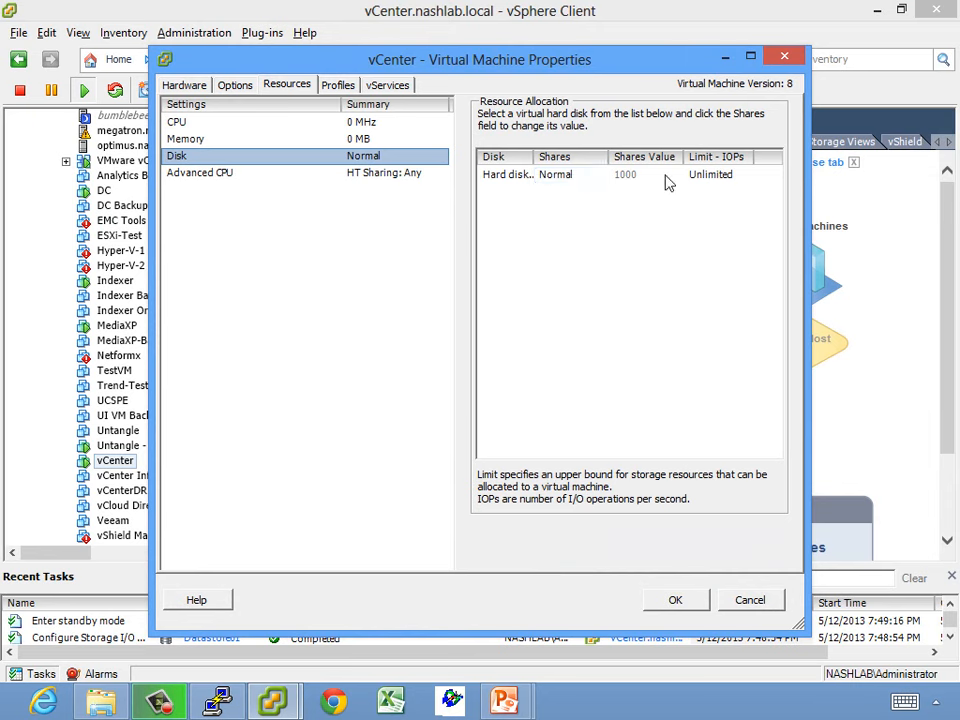
Try an IOPs limit of 500 on the vCenter VM's hard disk, check its shares value, and discard the changes.
left_click(708, 176)
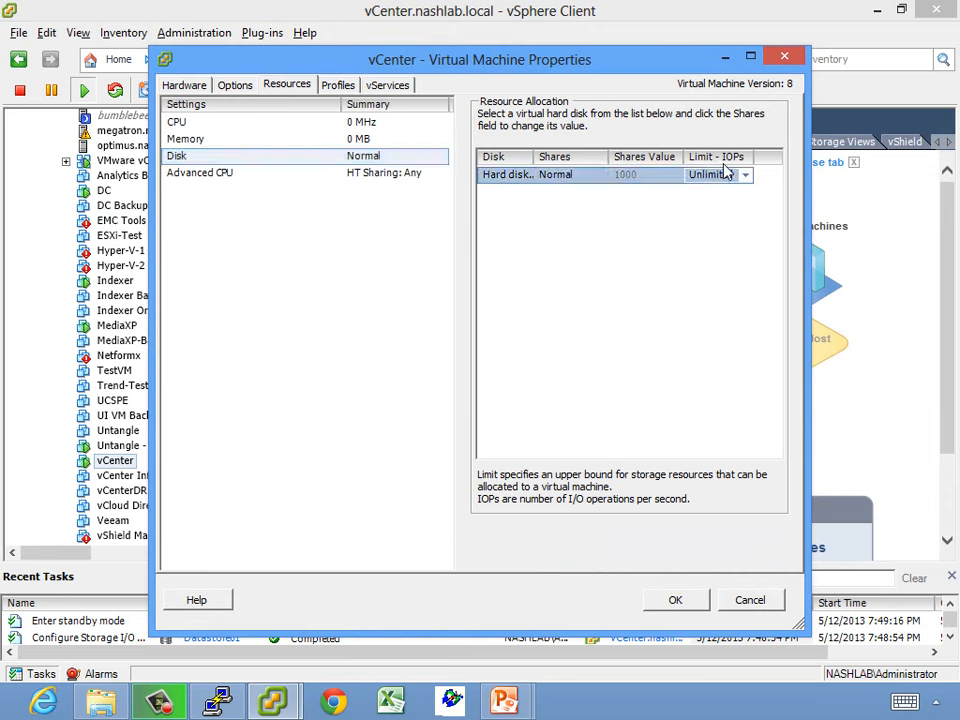
left_click(744, 177)
left_click(744, 177)
left_click(744, 177)
type("500")
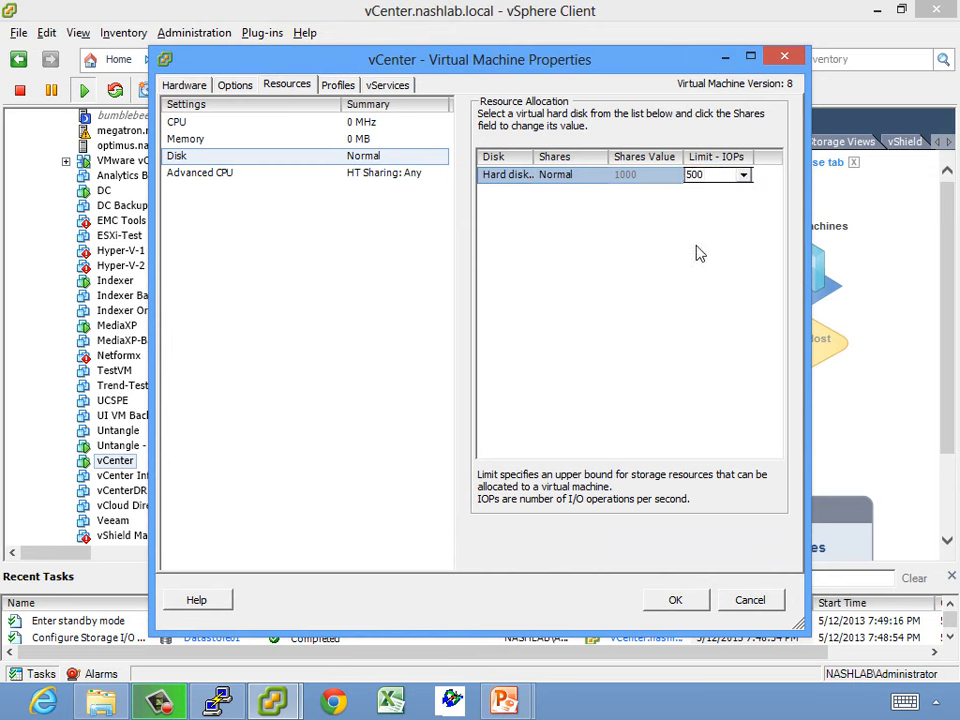
left_click(640, 178)
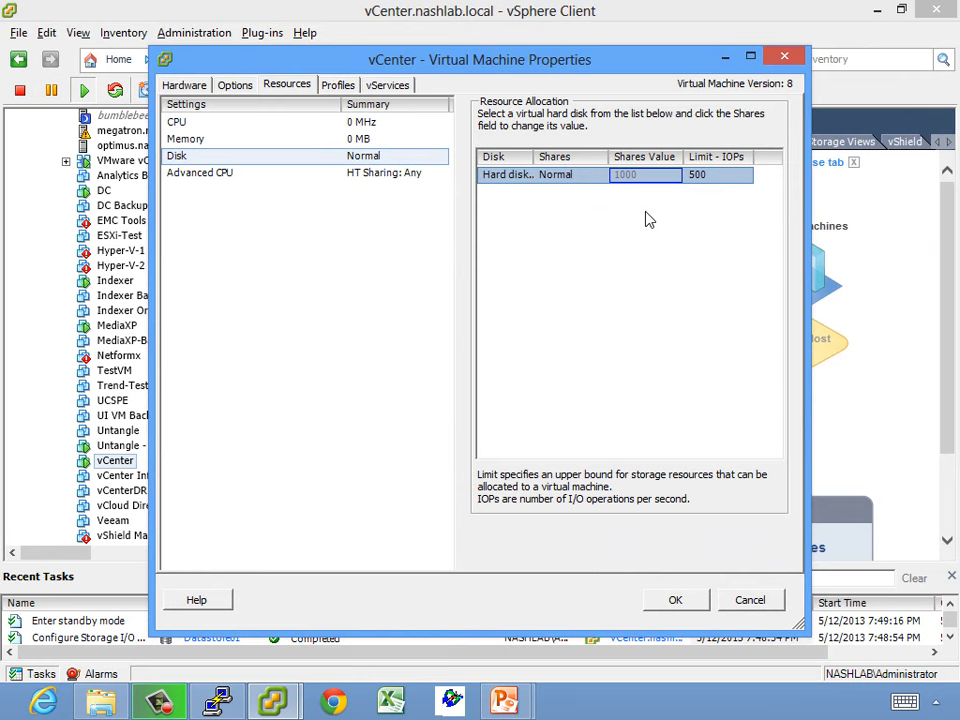
left_click(764, 603)
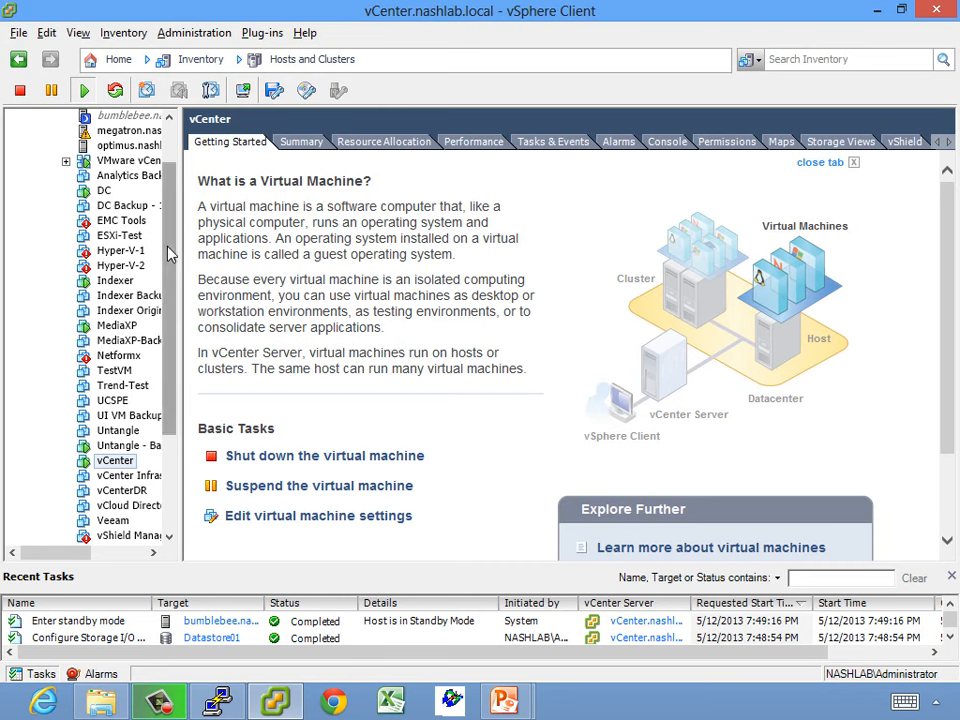
Switch to the Datastores and Datastore Clusters inventory and select the Galaxy datacenter.
scroll(170, 155, "up", 2)
left_click(92, 60)
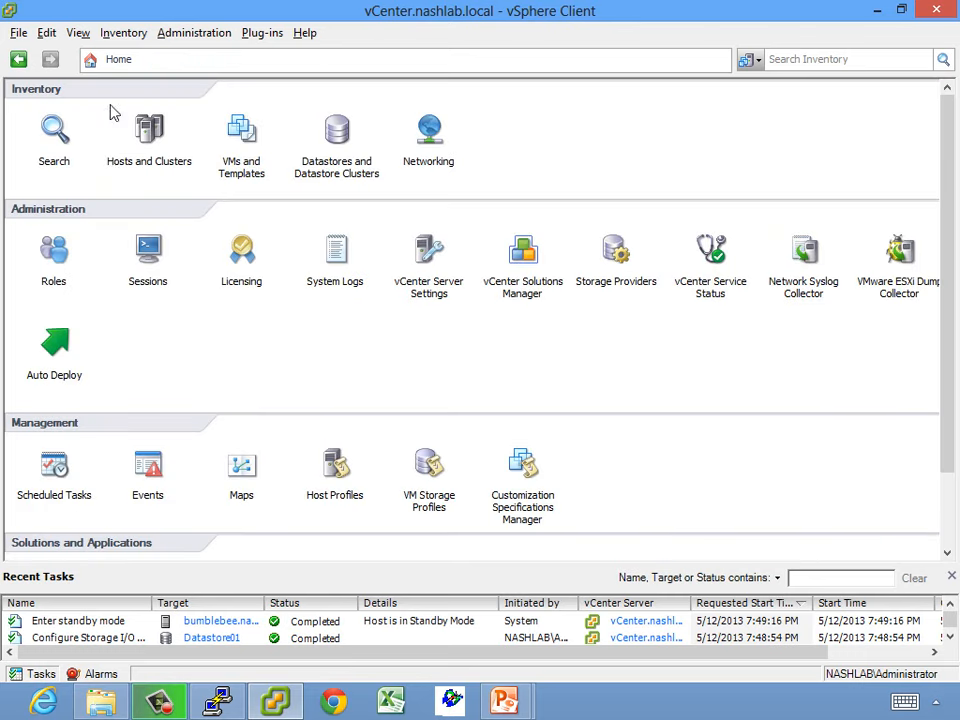
left_click(342, 148)
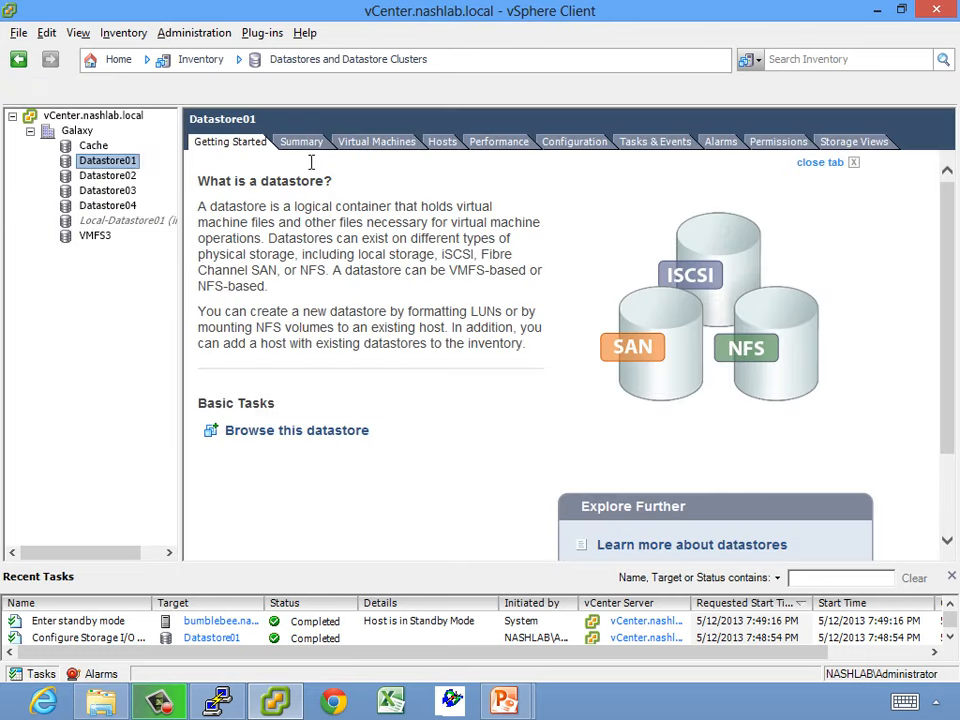
left_click(74, 133)
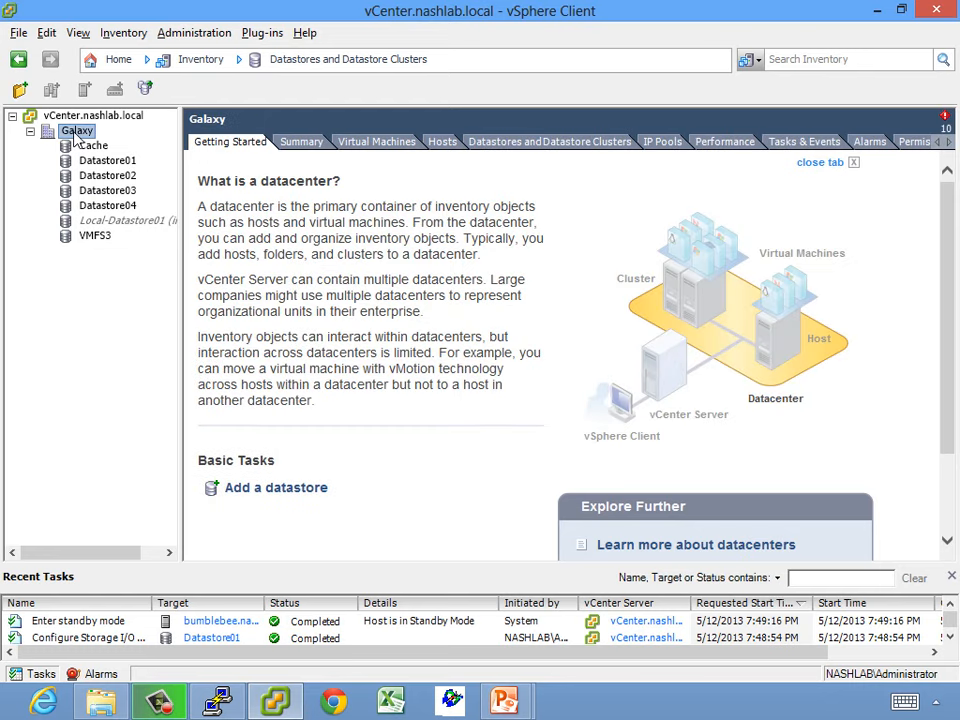
Start a new datastore cluster in Galaxy named VCAP_Datastore_Cluster with Storage DRS turned on.
right_click(73, 134)
left_click(133, 178)
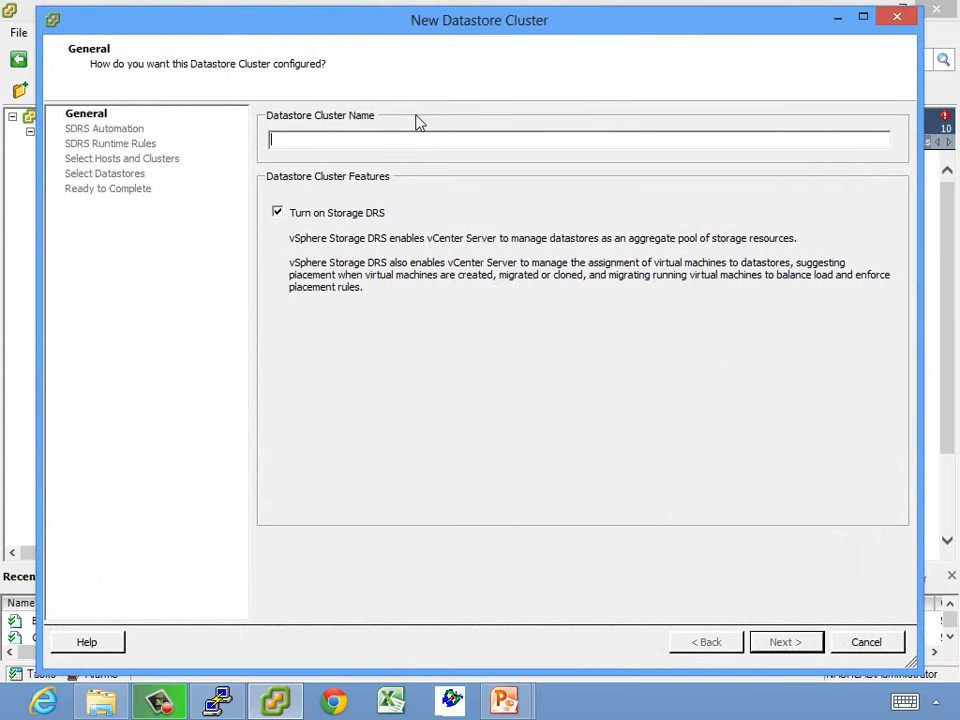
type("VCAP_Datastore_Cluster")
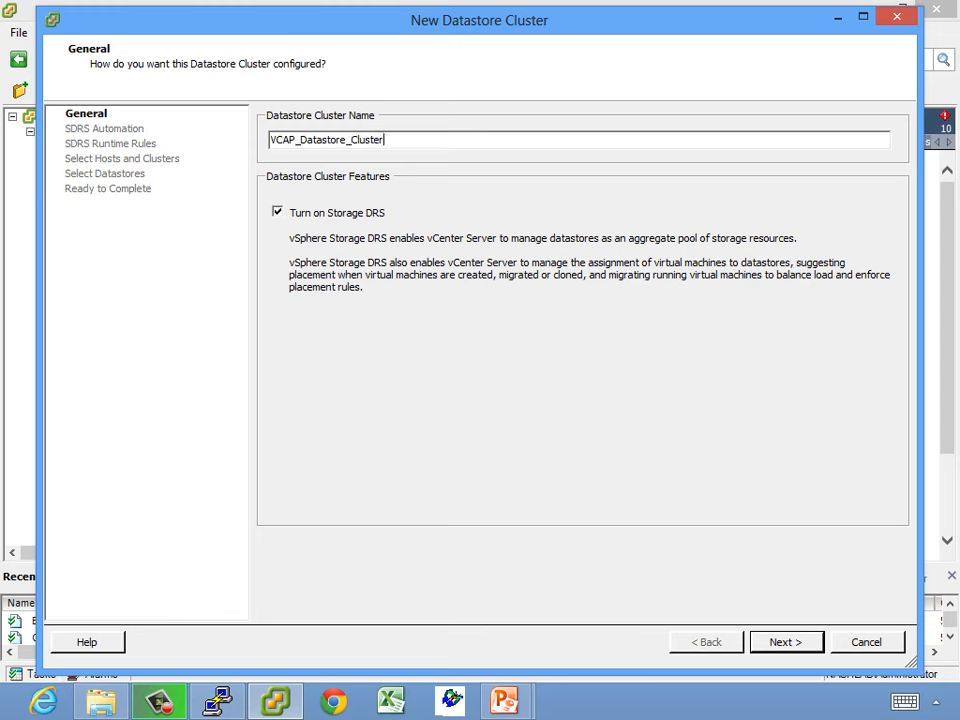
left_click(277, 213)
left_click(277, 213)
left_click(776, 641)
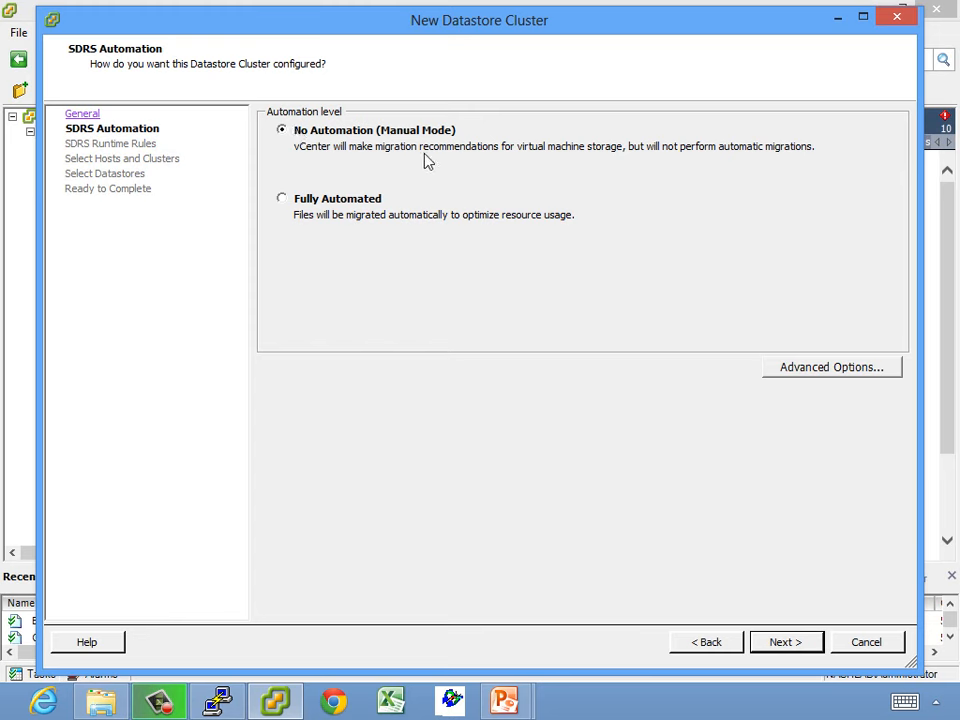
Set the Storage DRS automation level to Fully Automated and check the advanced options without adding any.
left_click(318, 199)
left_click(824, 369)
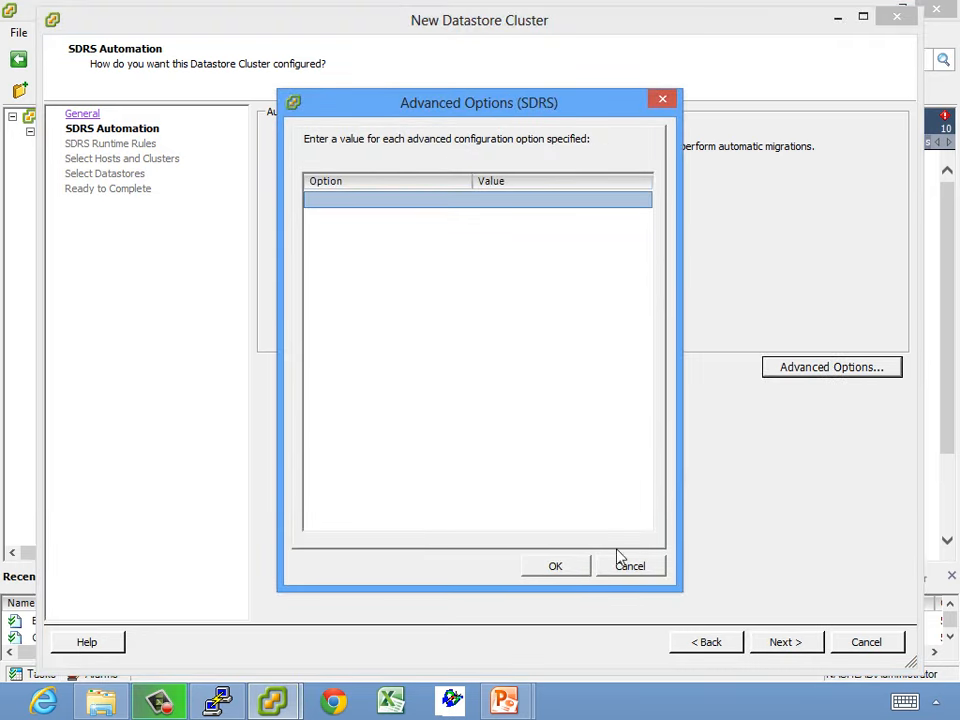
left_click(634, 570)
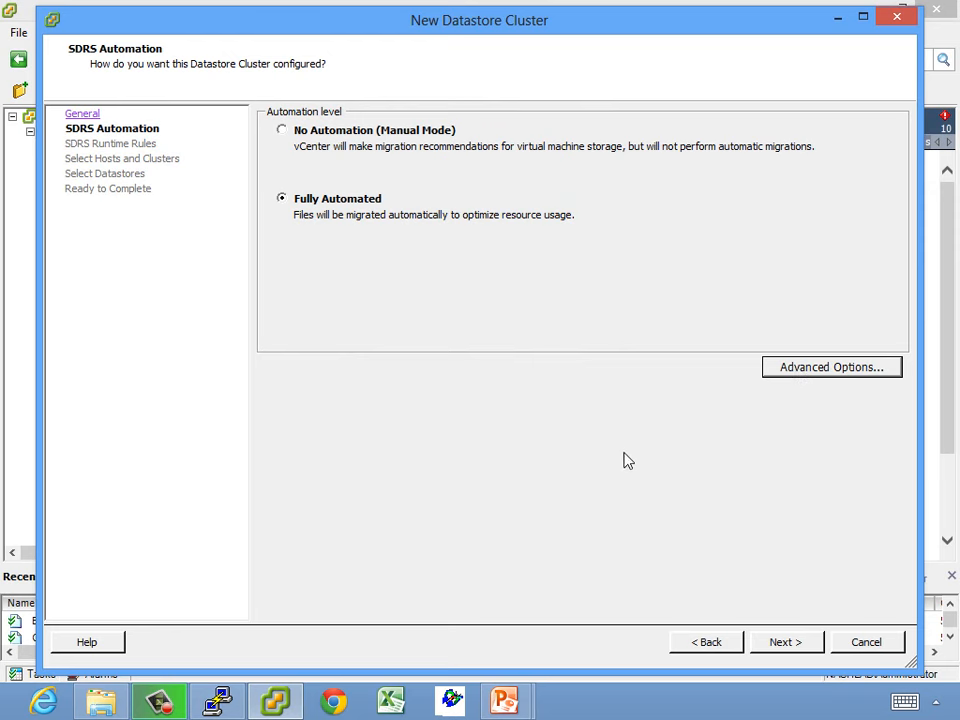
left_click(779, 644)
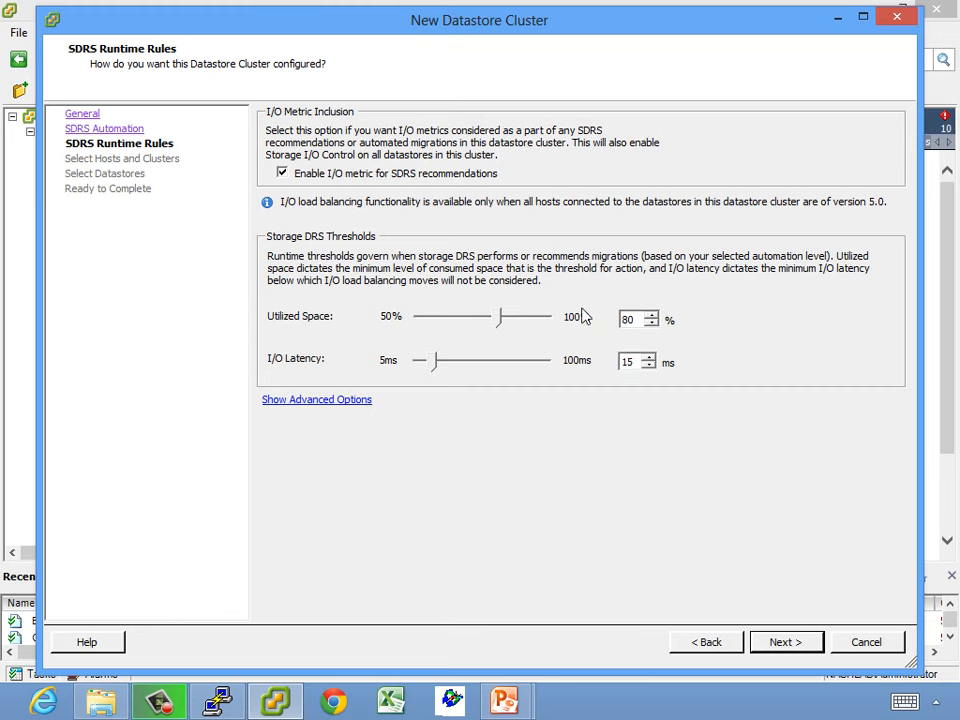
Review the Storage DRS thresholds and advanced runtime options, including the imbalance check interval units, and accept the defaults.
left_click_drag(636, 361, 611, 364)
left_click(294, 401)
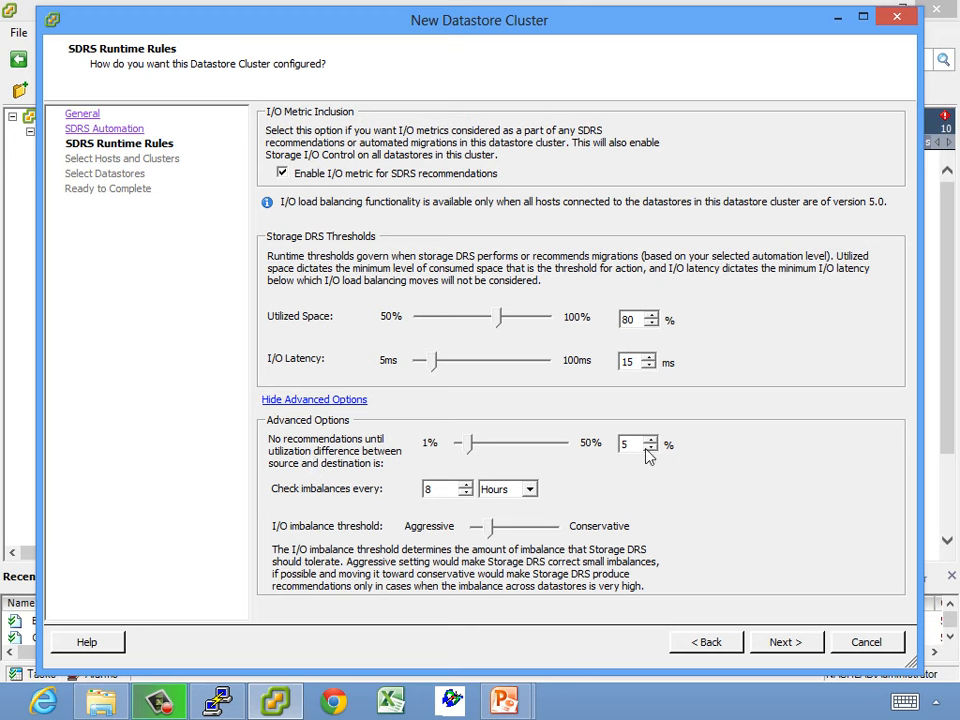
left_click_drag(636, 444, 602, 445)
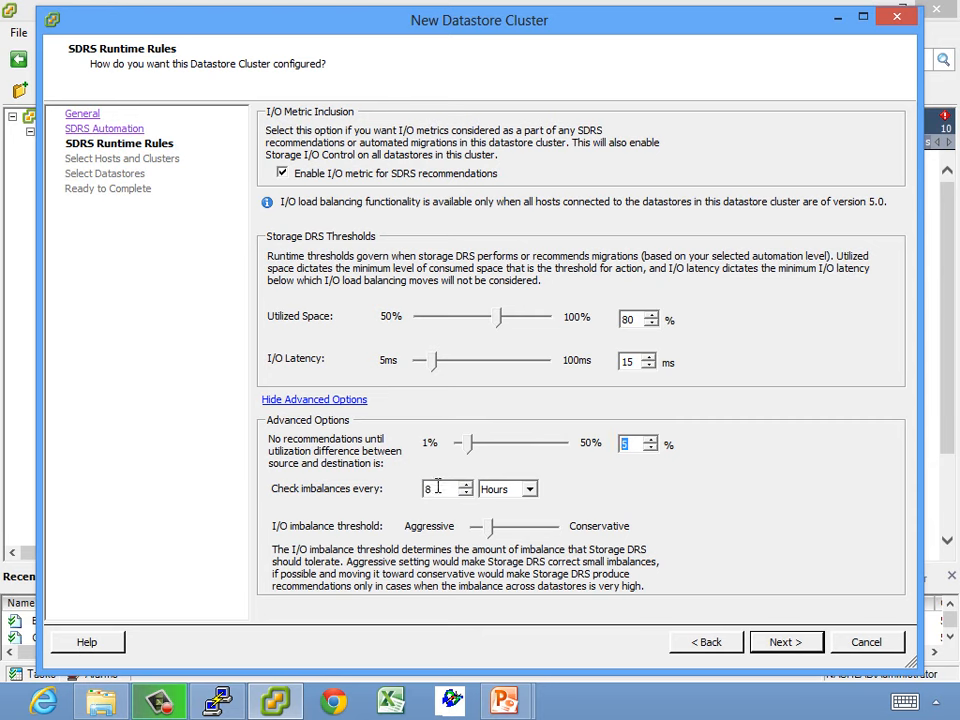
left_click(530, 492)
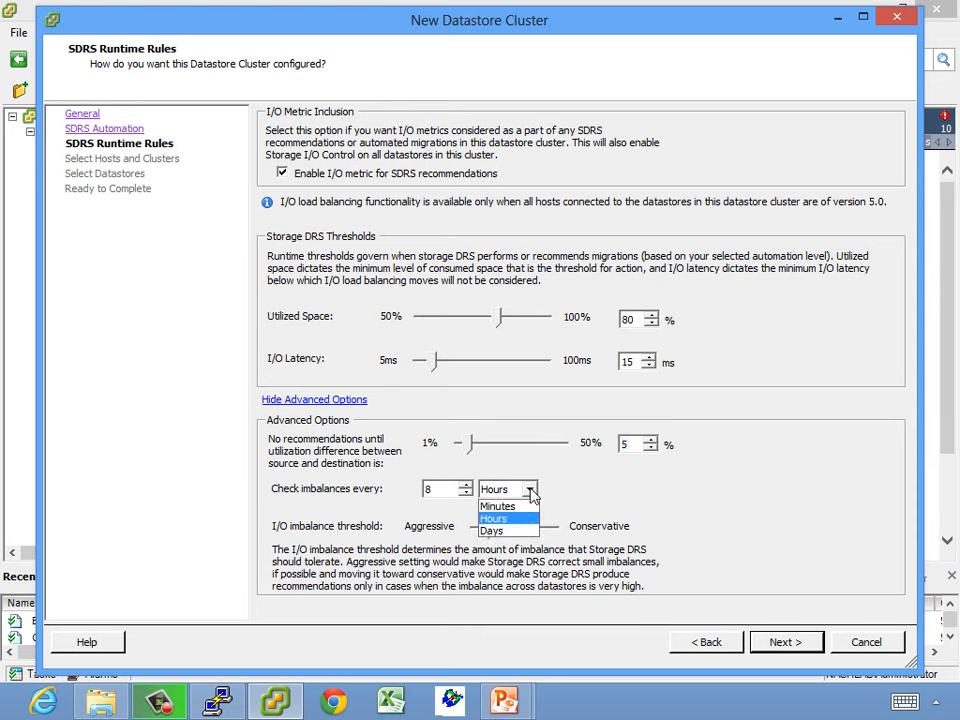
left_click(530, 493)
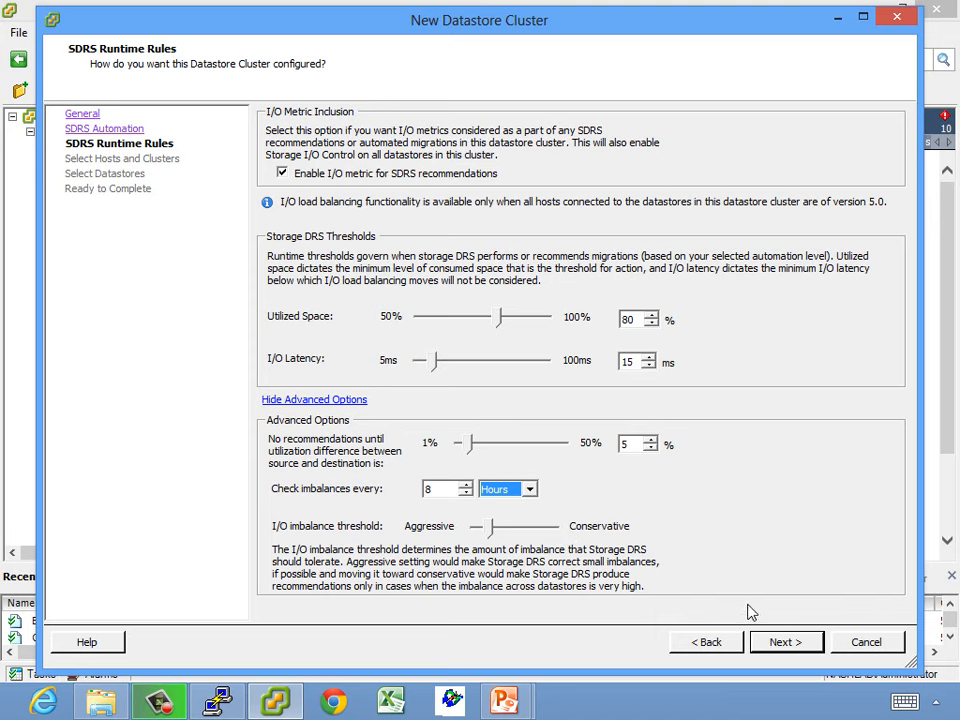
left_click(785, 645)
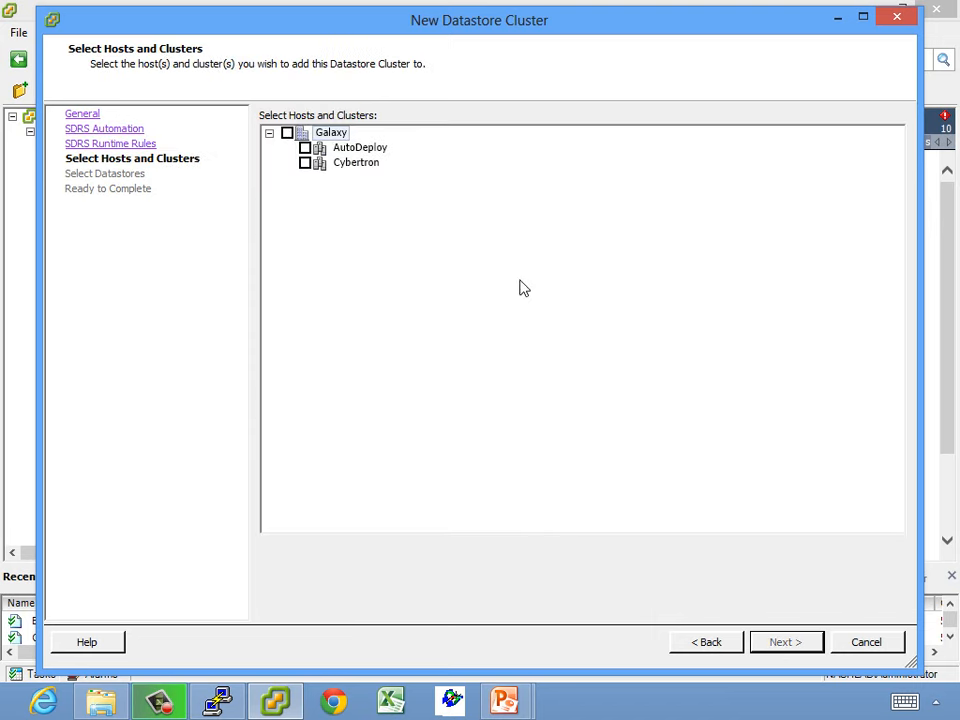
Assign the new datastore cluster to the Cybertron cluster and proceed to the datastore selection.
left_click(305, 163)
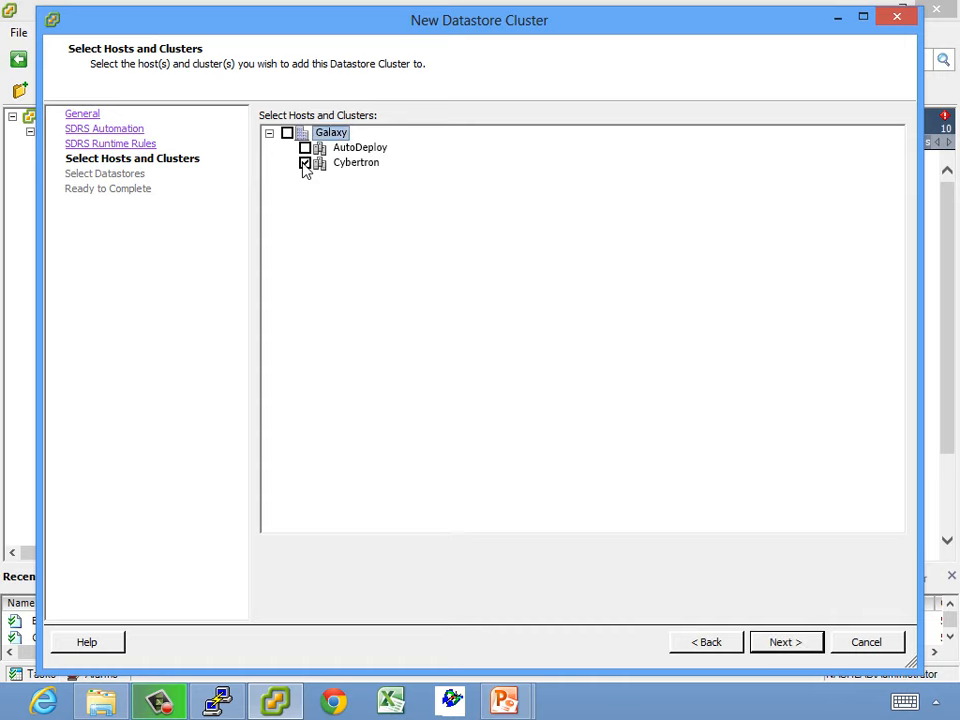
left_click(783, 640)
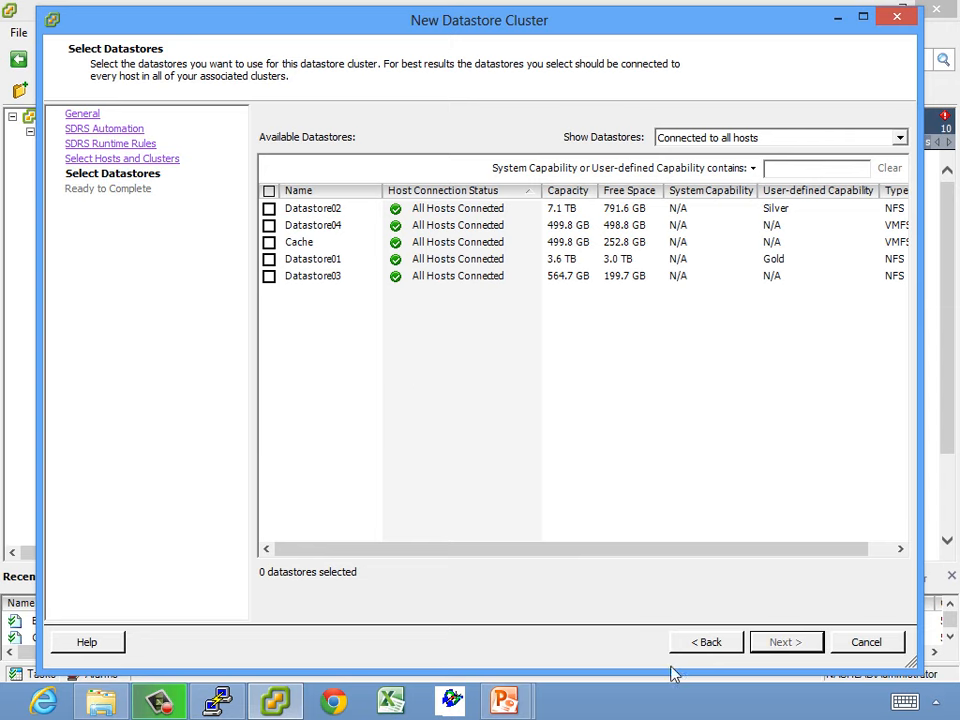
left_click(710, 650)
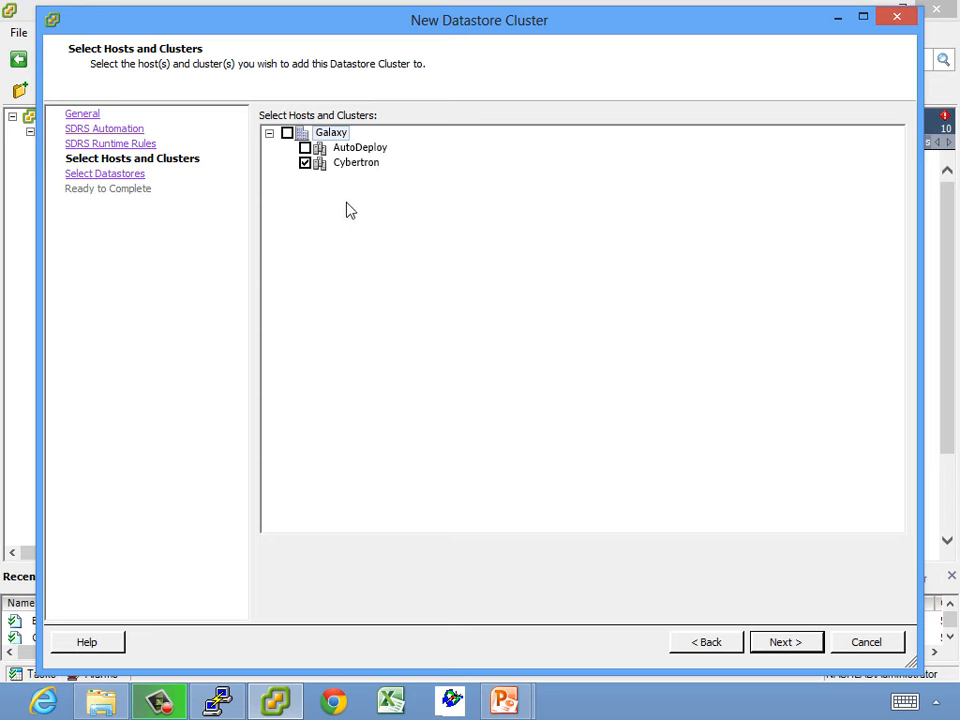
left_click(769, 639)
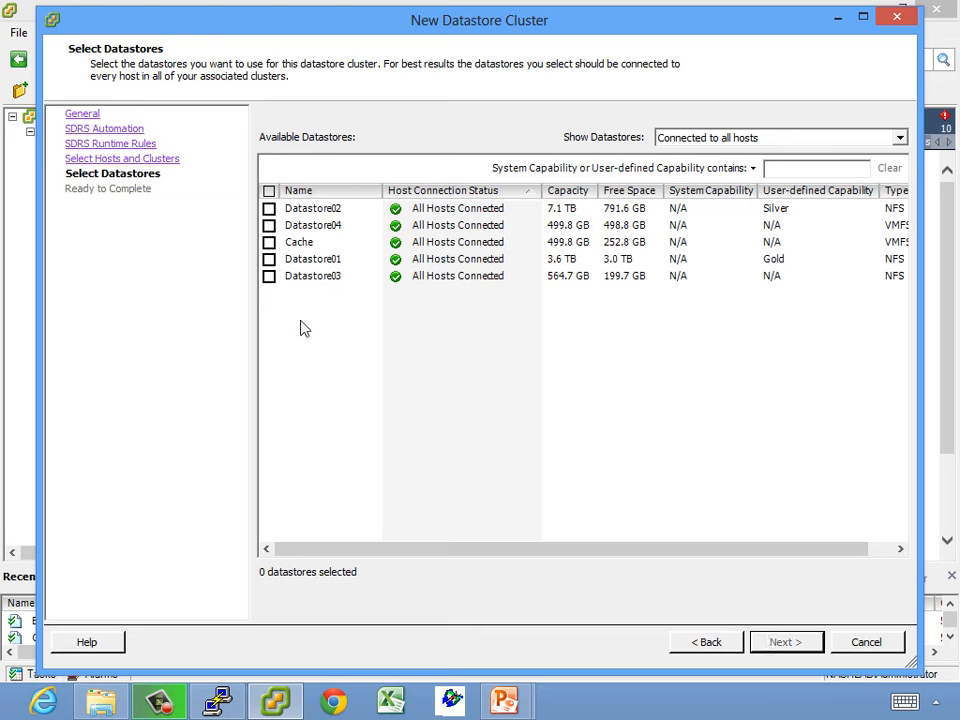
Sort the available datastores by name, add Datastore01 and Datastore02, and finish creating the datastore cluster.
left_click(303, 191)
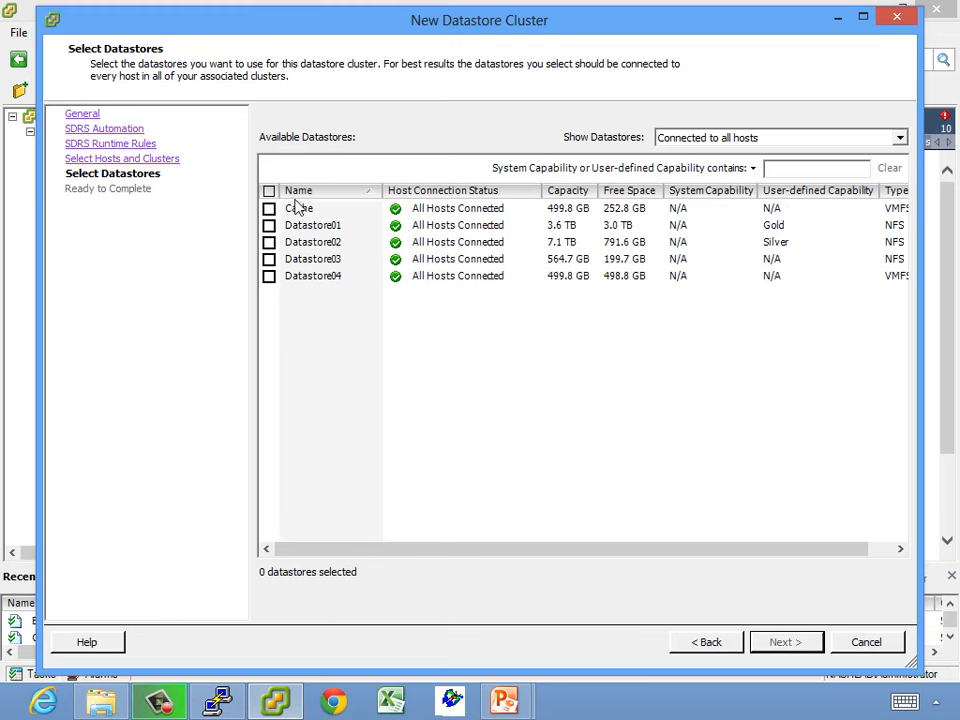
left_click(268, 225)
left_click(268, 242)
left_click(790, 644)
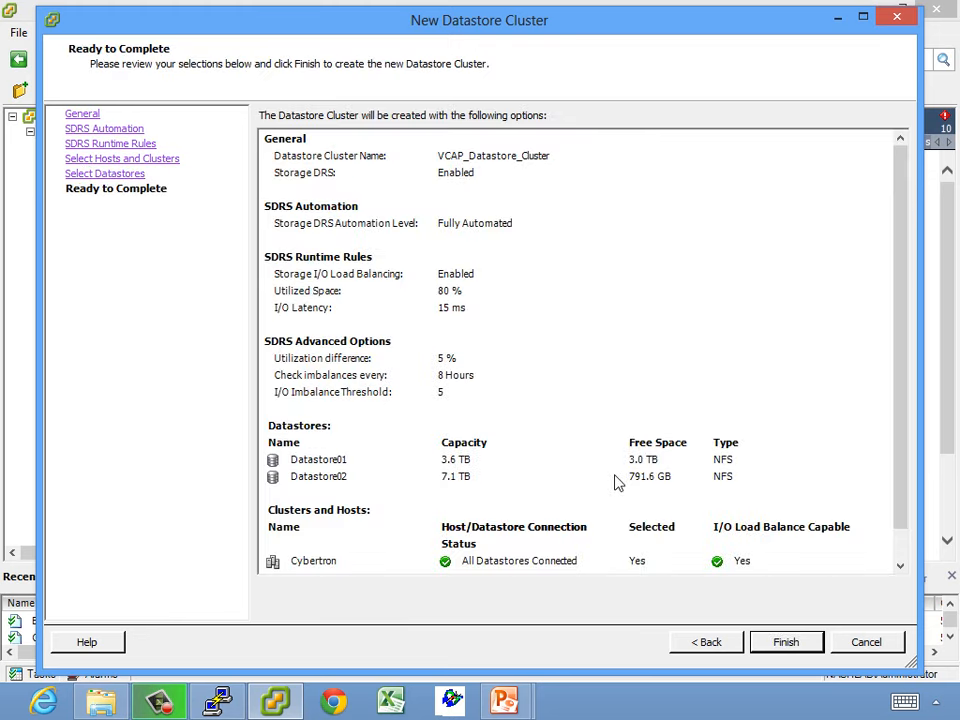
left_click_drag(909, 418, 909, 476)
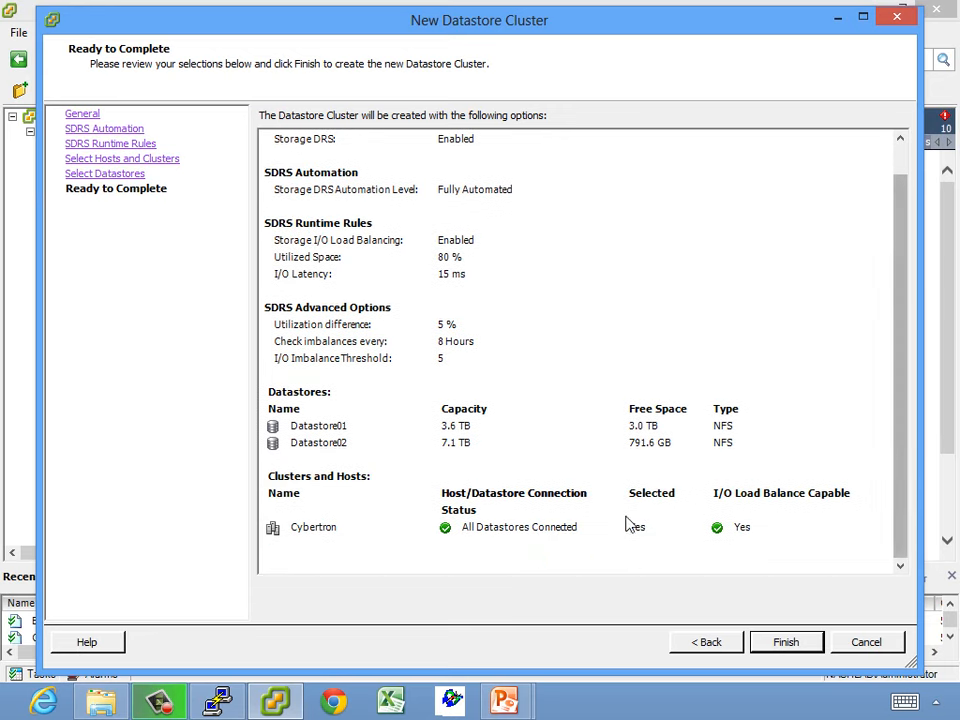
left_click(786, 643)
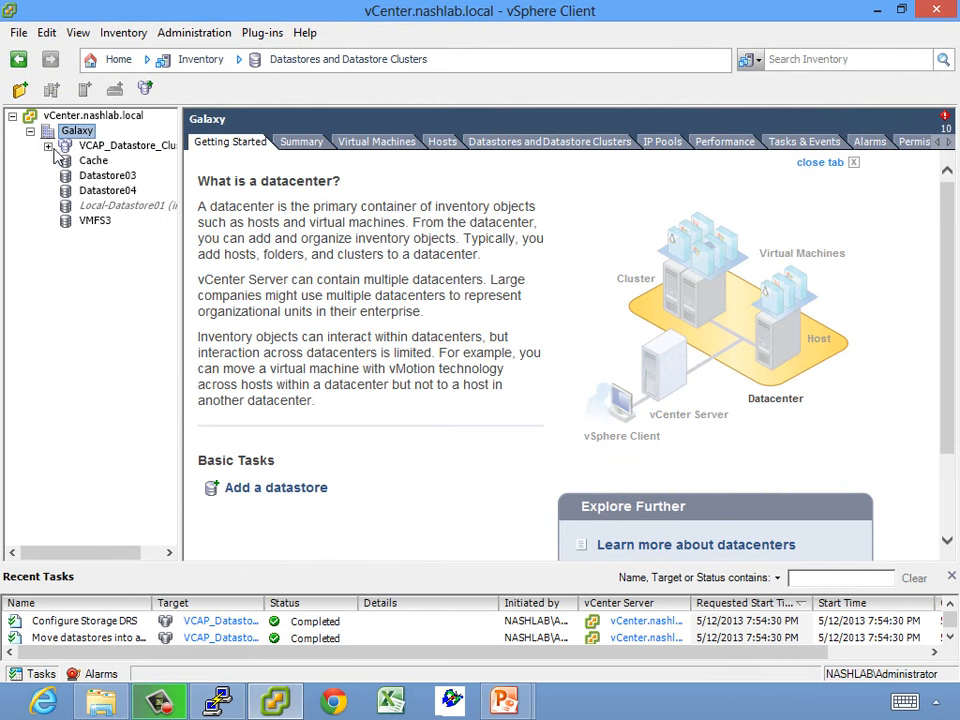
Expand VCAP_Datastore_Cluster in a widened inventory tree and view its list of member datastores.
left_click(47, 146)
left_click_drag(182, 257, 250, 257)
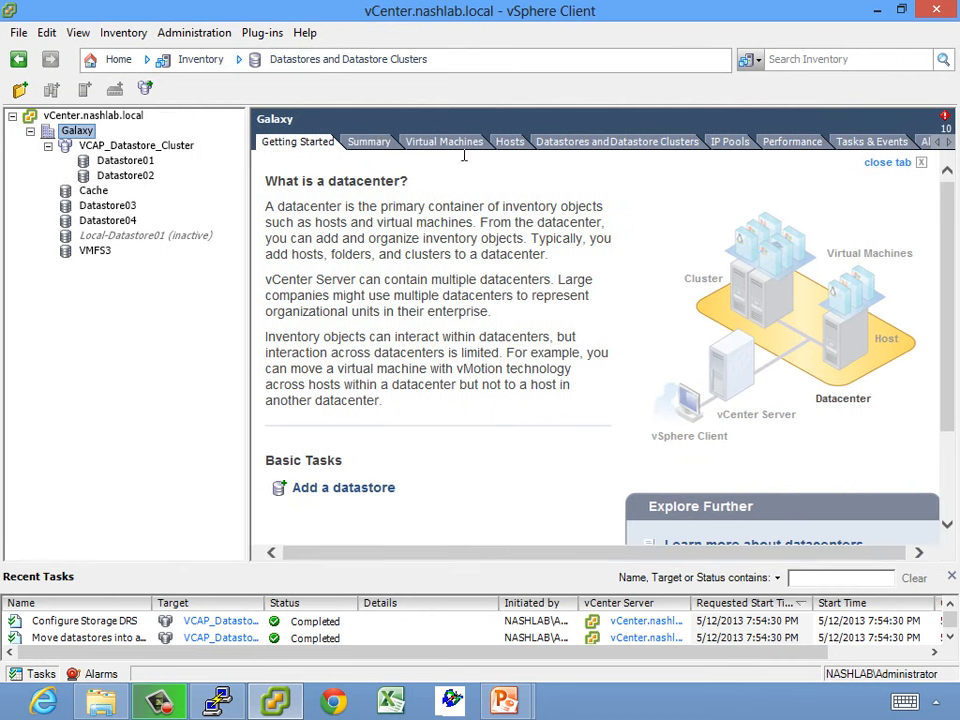
left_click(112, 147)
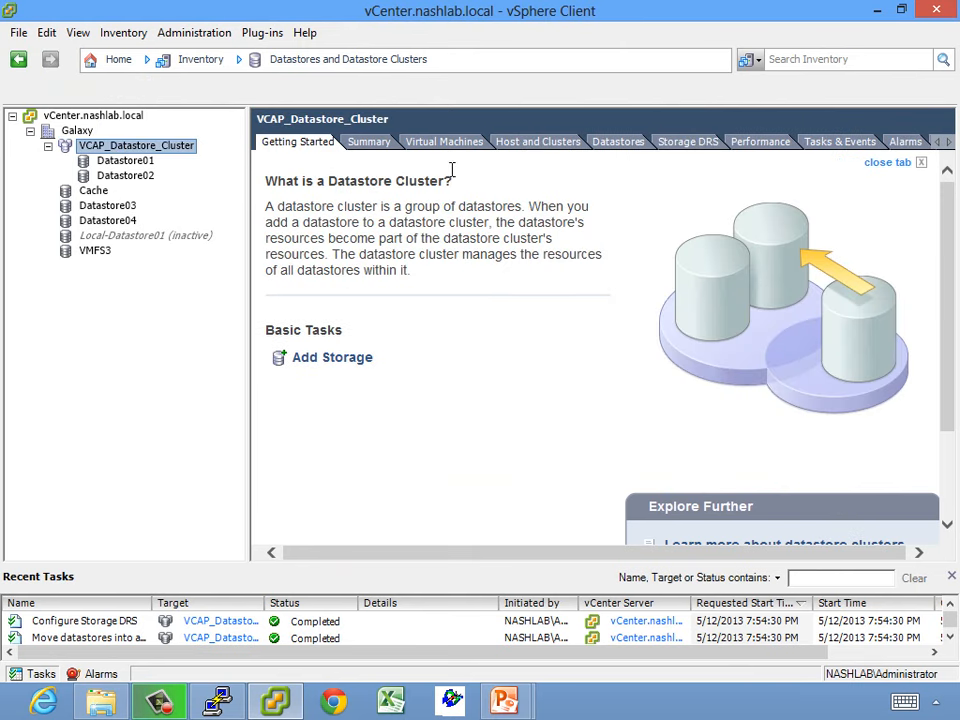
left_click(620, 143)
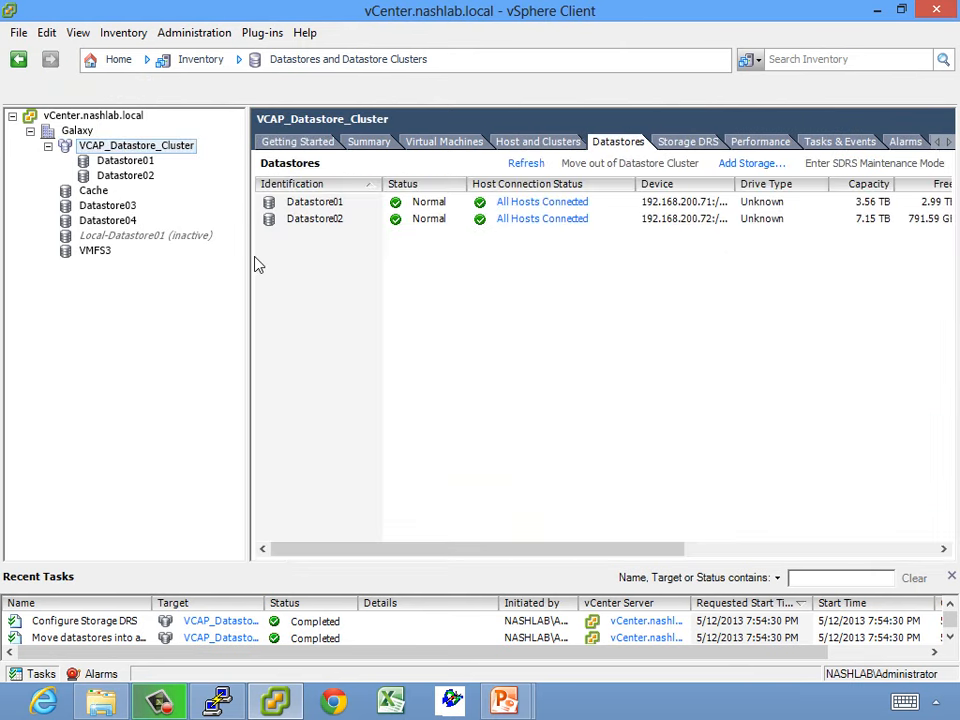
Review the Storage DRS properties, editable settings, faults and history of VCAP_Datastore_Cluster, along with its space utilization performance view.
left_click(684, 146)
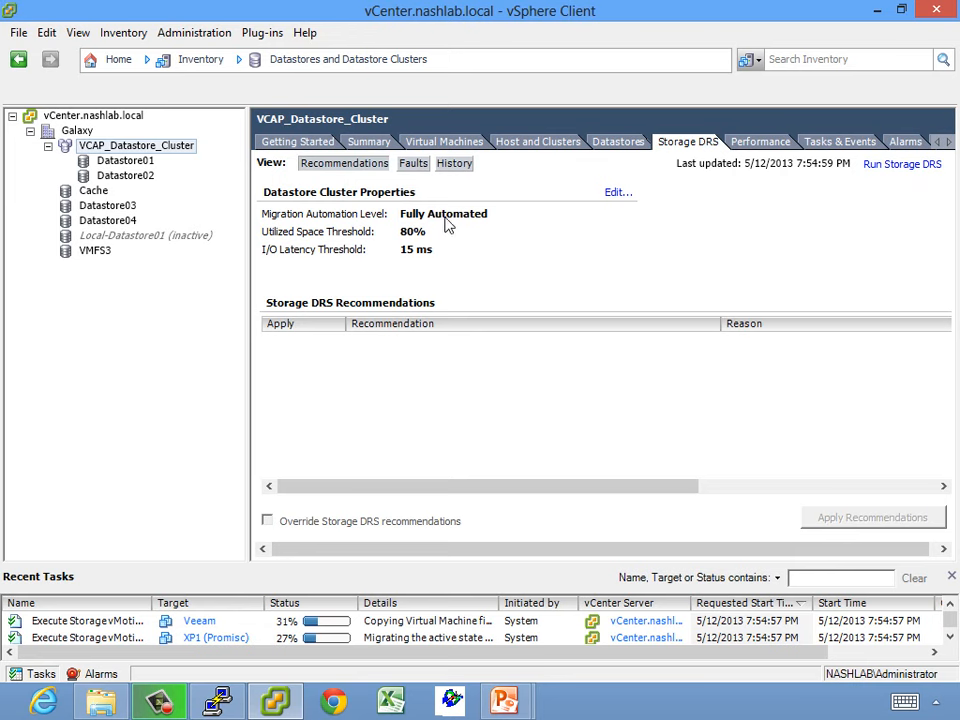
left_click(614, 195)
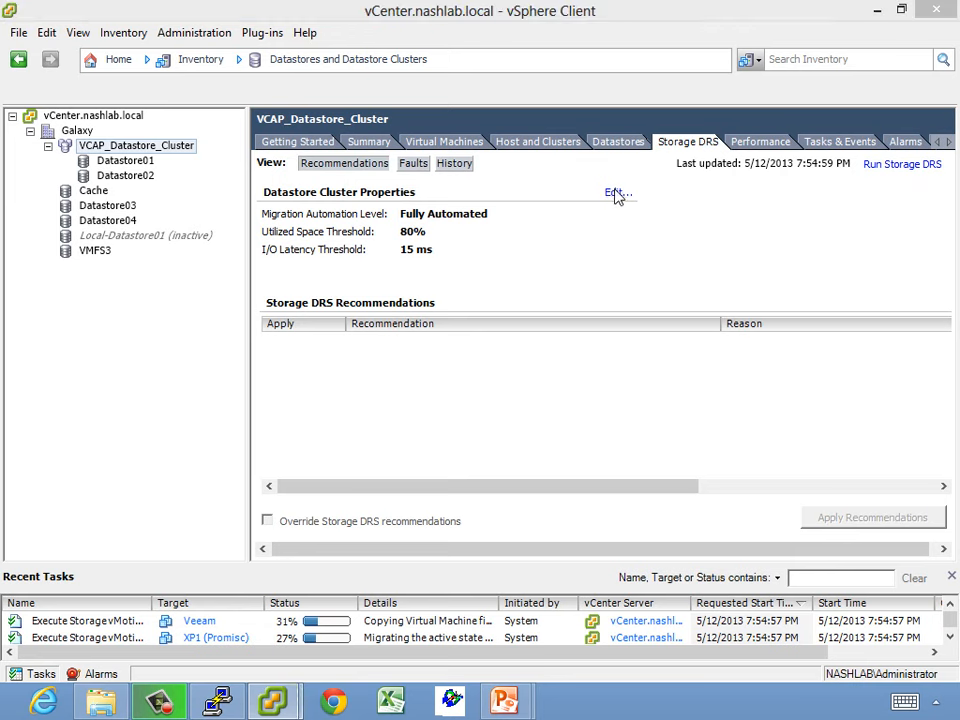
left_click(774, 622)
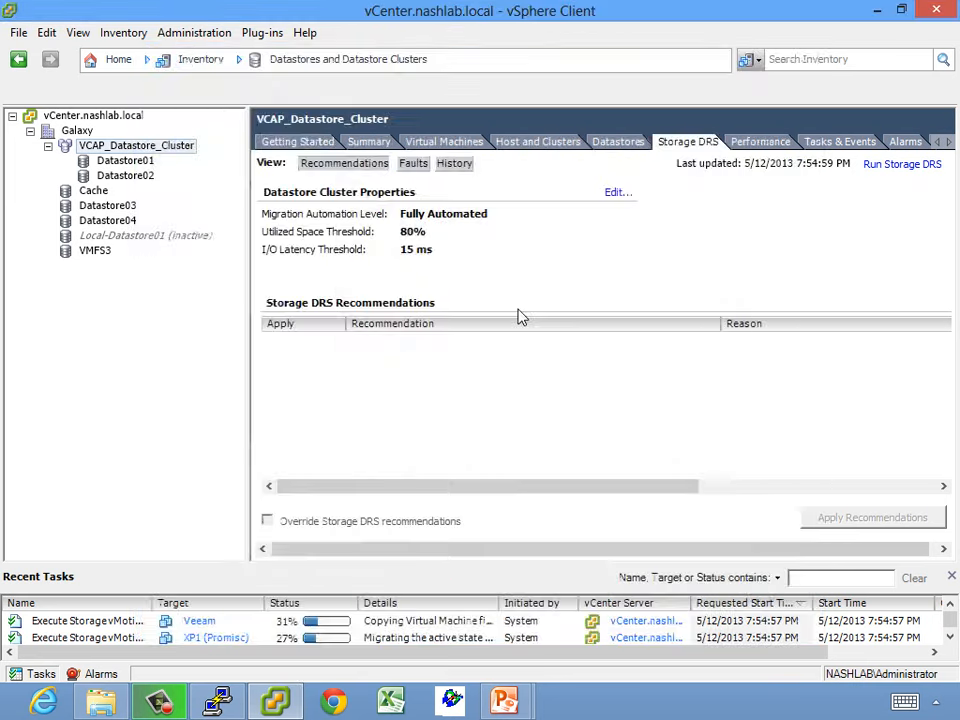
left_click(414, 166)
left_click(456, 164)
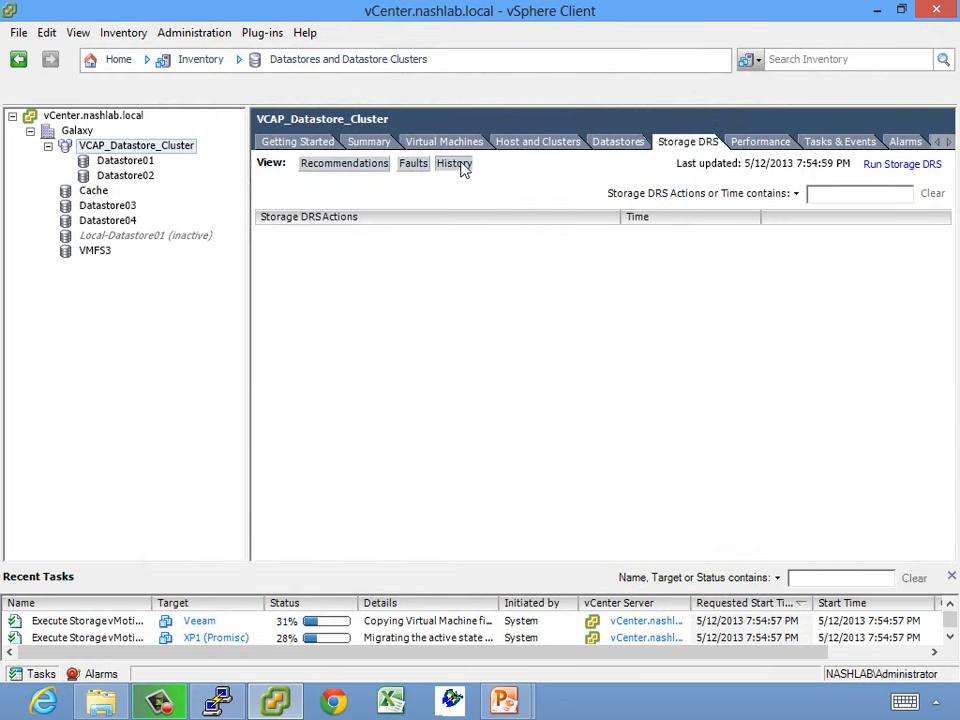
left_click(758, 143)
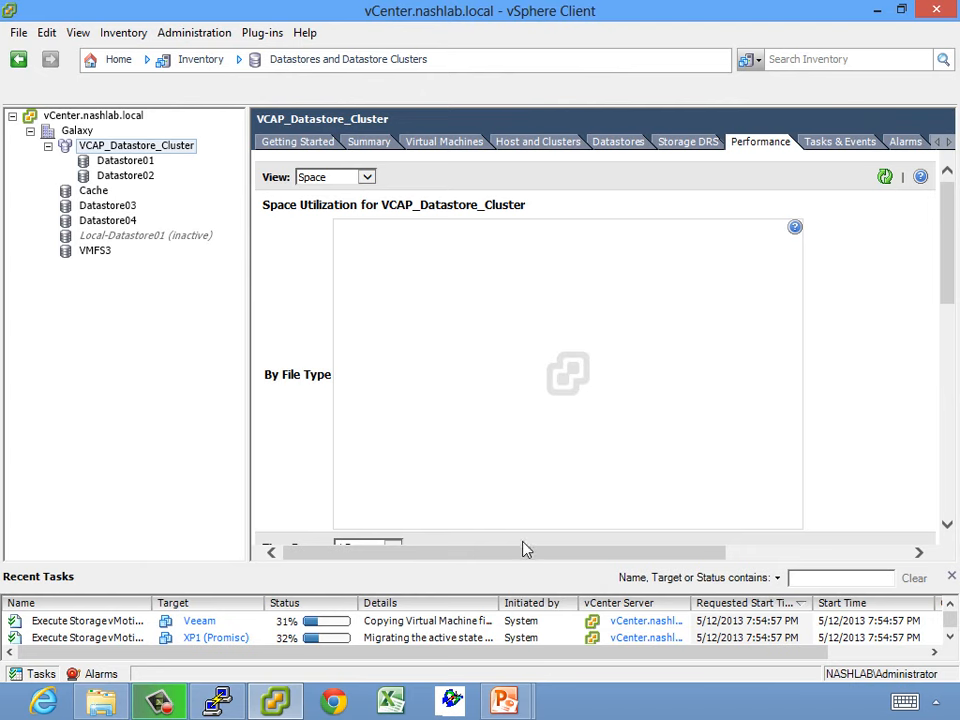
mouse_move(525, 553)
left_mouse_down()
mouse_move(656, 553)
mouse_move(527, 553)
left_mouse_up()
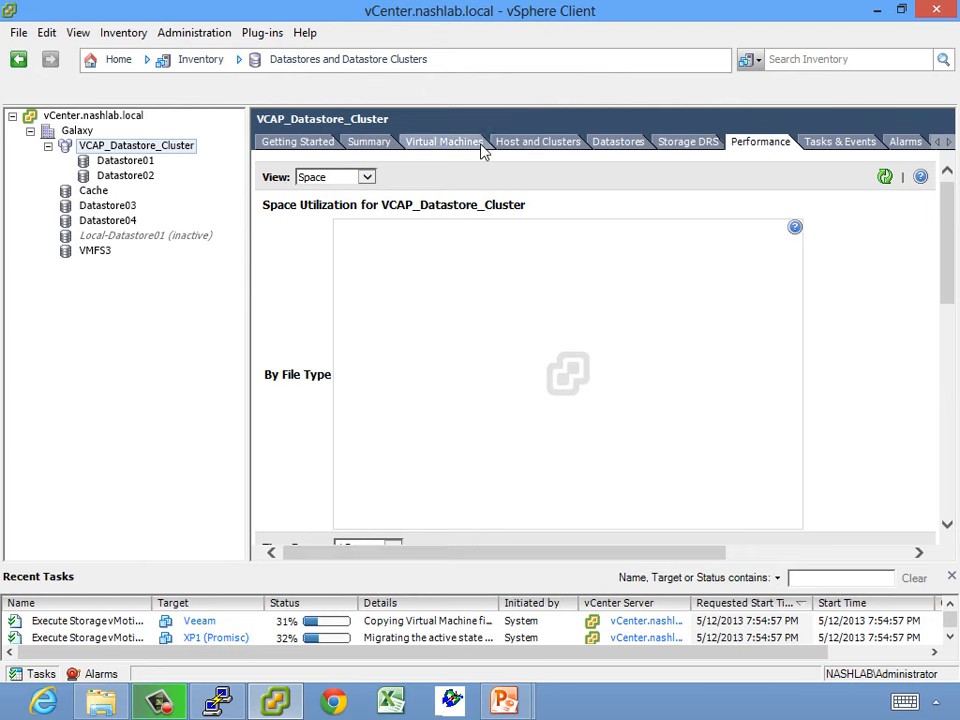
Try to put Datastore01 of the datastore cluster into SDRS maintenance mode, read the full error stack and dismiss it.
left_click(620, 142)
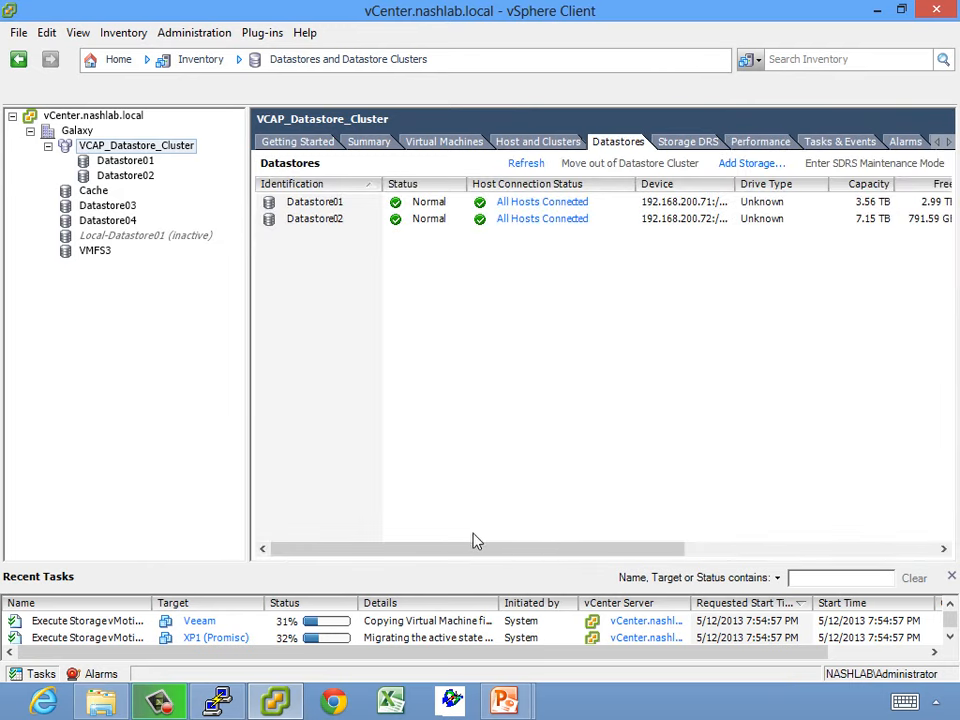
left_click_drag(521, 553, 471, 566)
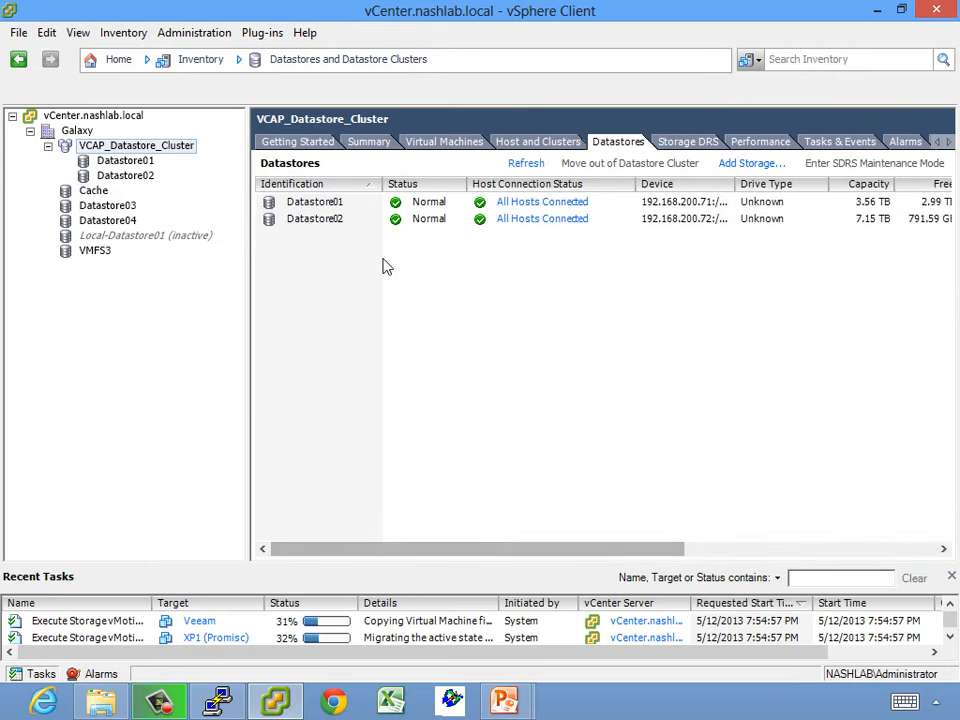
left_click(323, 205)
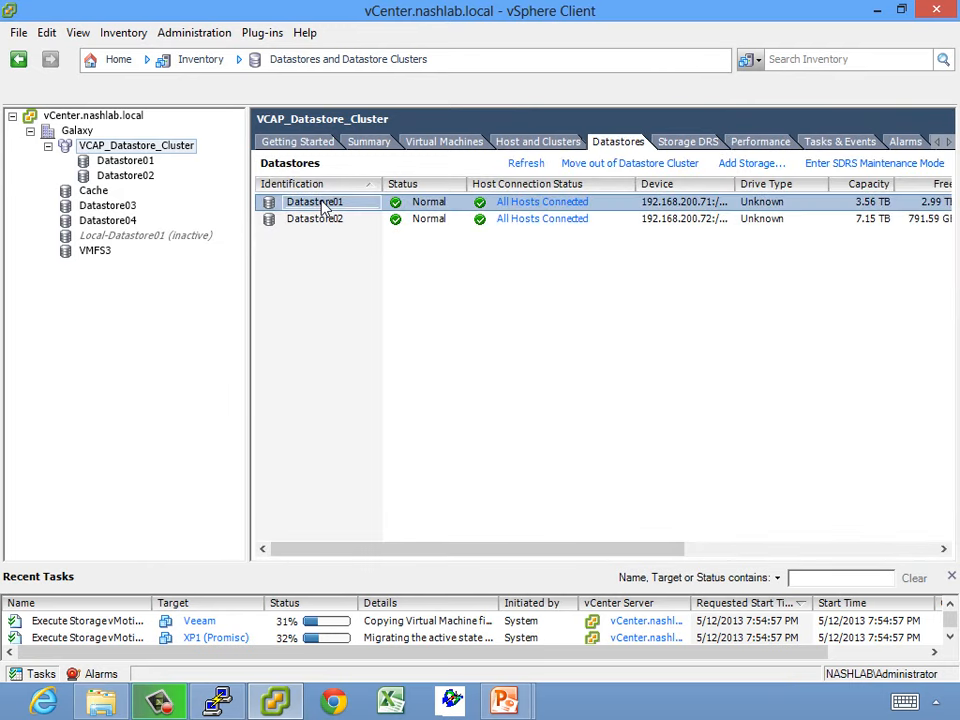
right_click(323, 205)
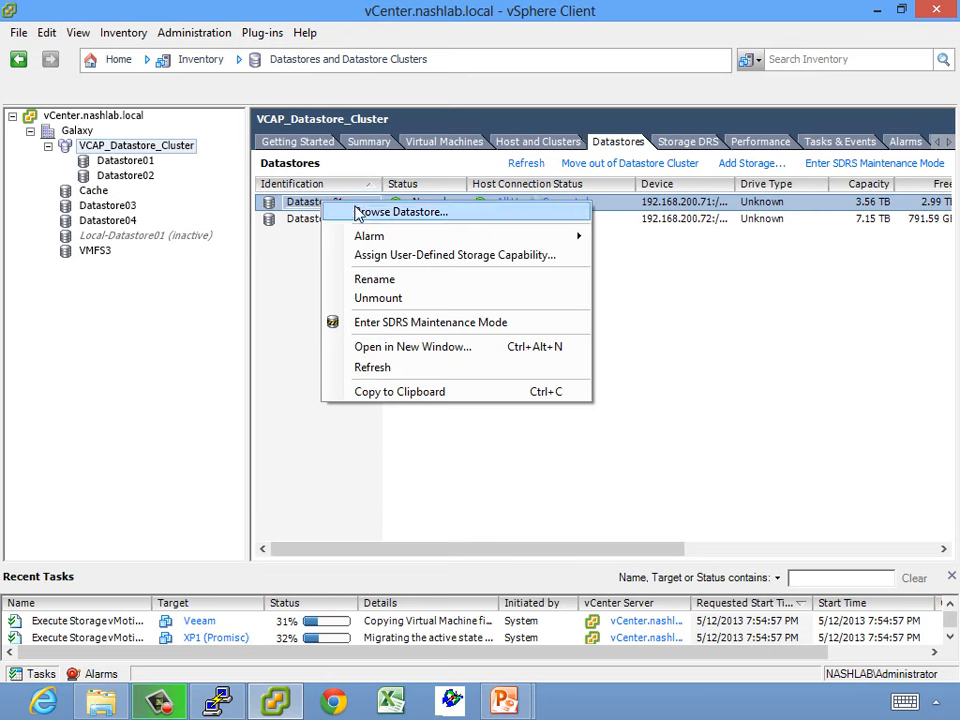
left_click(460, 324)
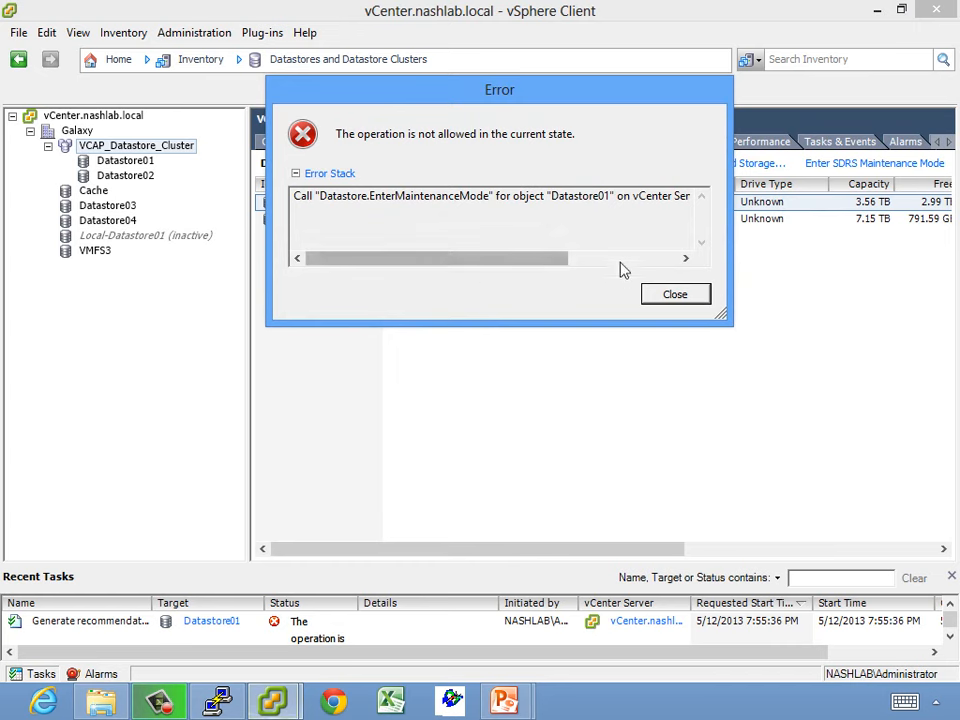
left_click(621, 259)
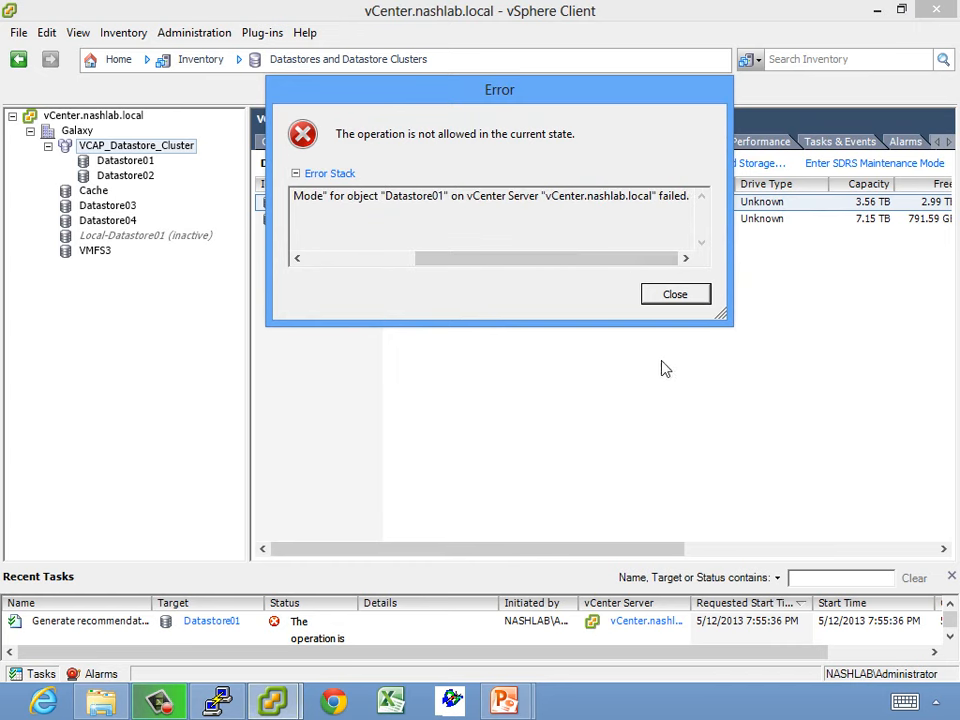
left_click(676, 300)
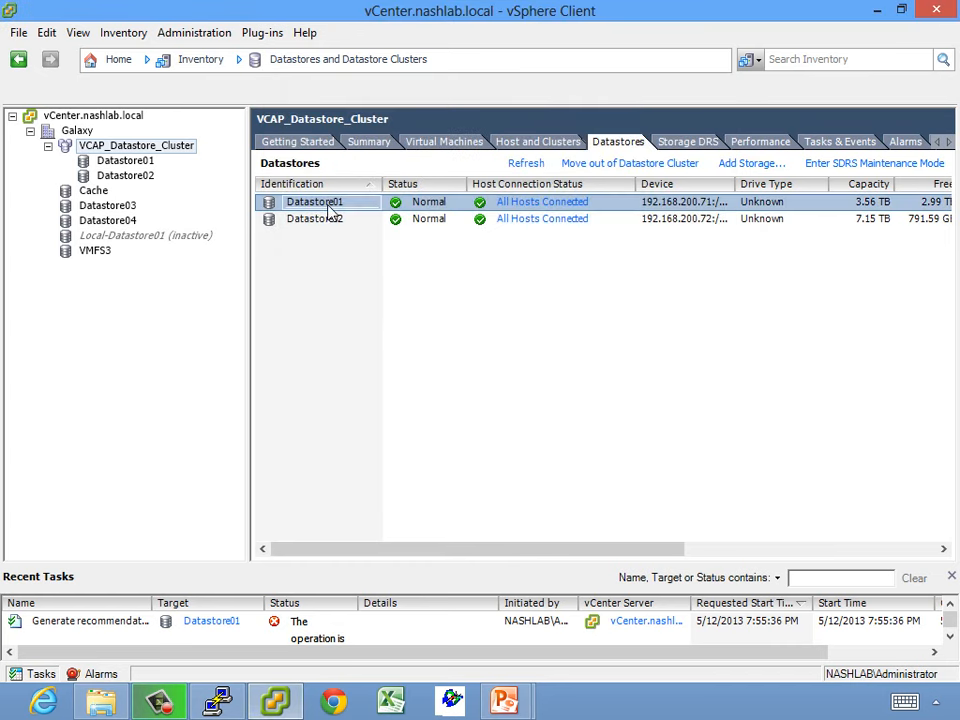